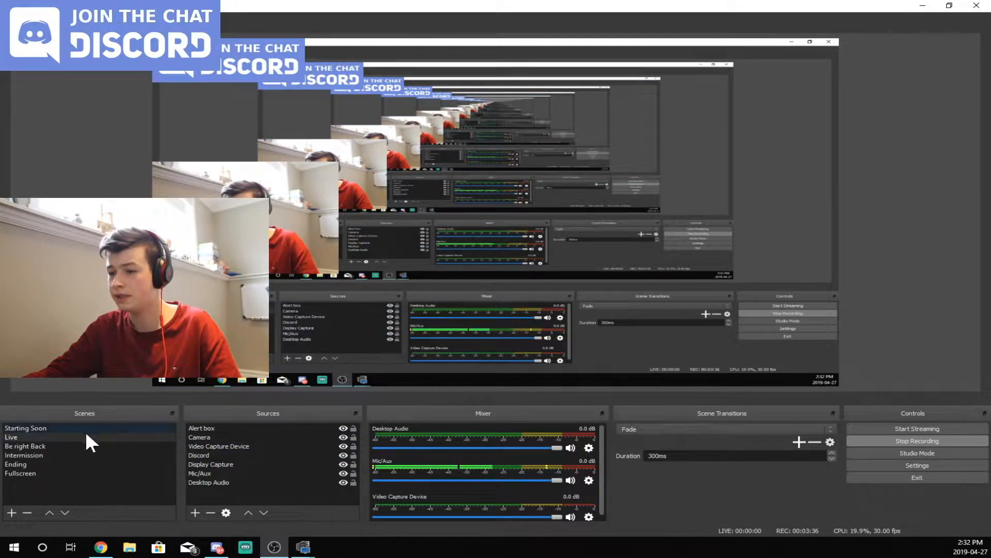
Enable Studio Mode and load the Be right Back scene in the preview, looking through its BRB and audio sources
left_click(899, 453)
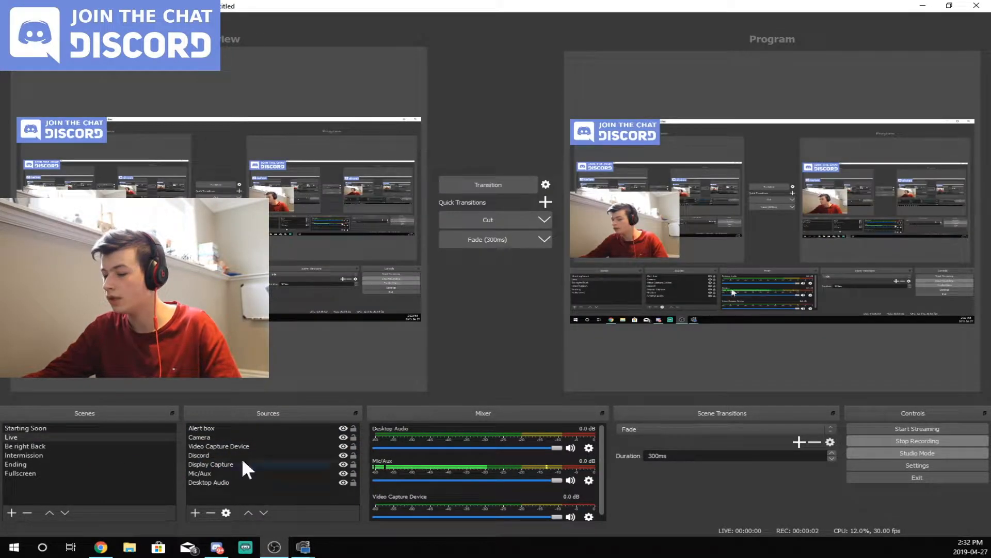
left_click(54, 444)
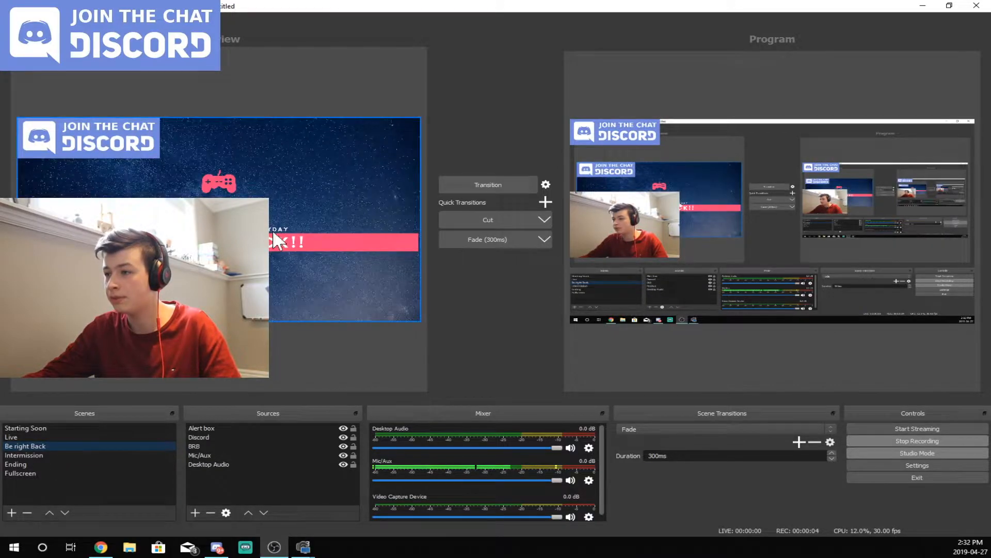
left_click(217, 445)
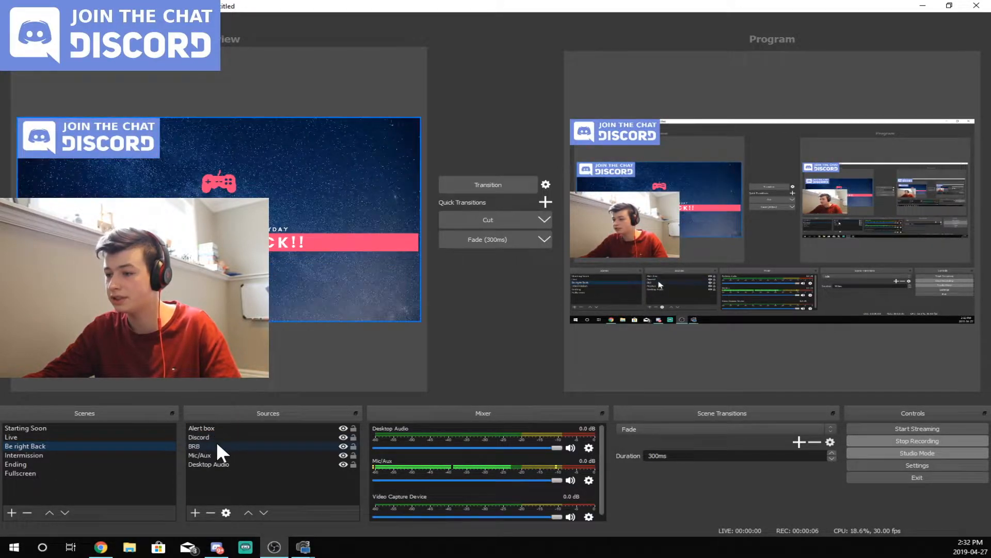
left_click(218, 463)
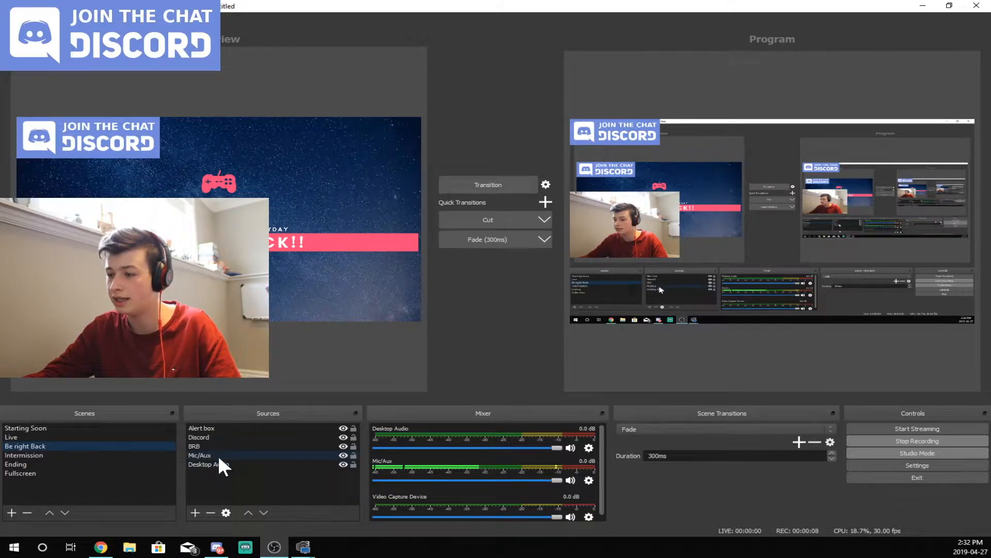
Preview the Intermission, Ending, Fullscreen and Starting Soon scenes to check the sources in each
left_click(53, 455)
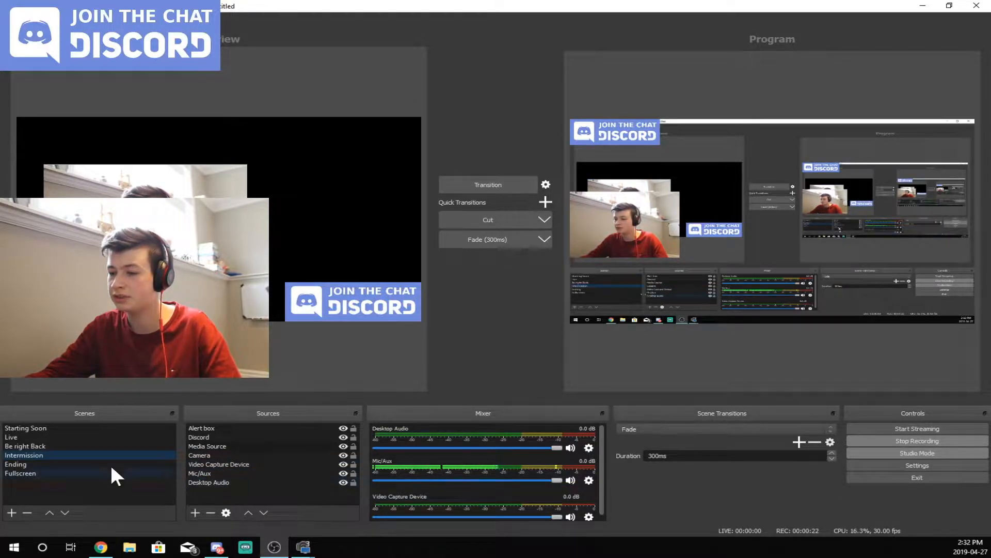
left_click(32, 461)
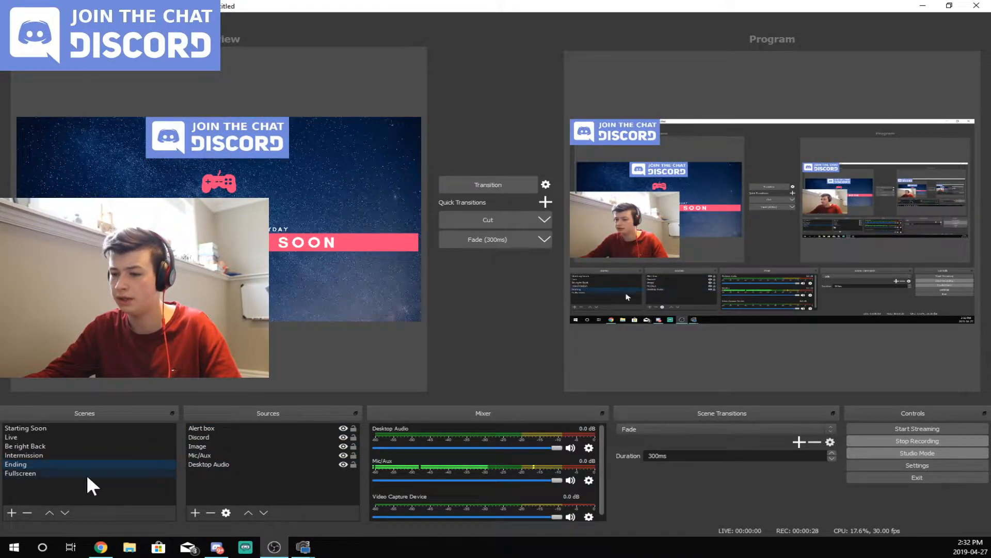
left_click(64, 473)
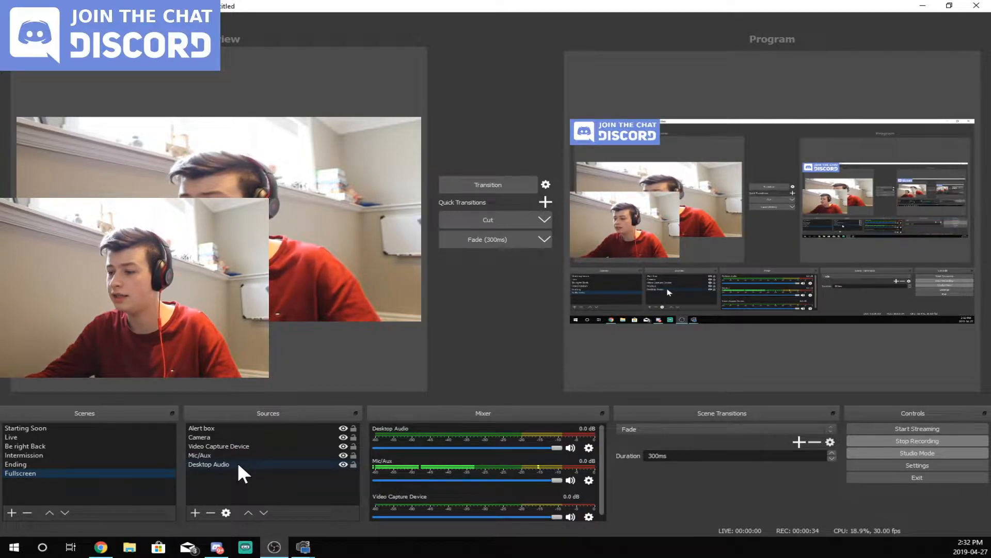
left_click(30, 429)
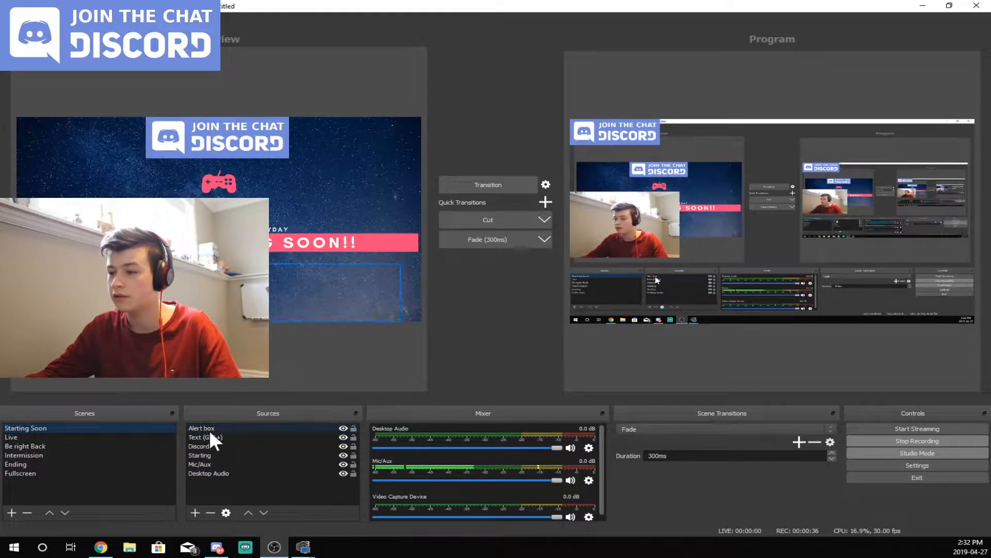
left_click(231, 436)
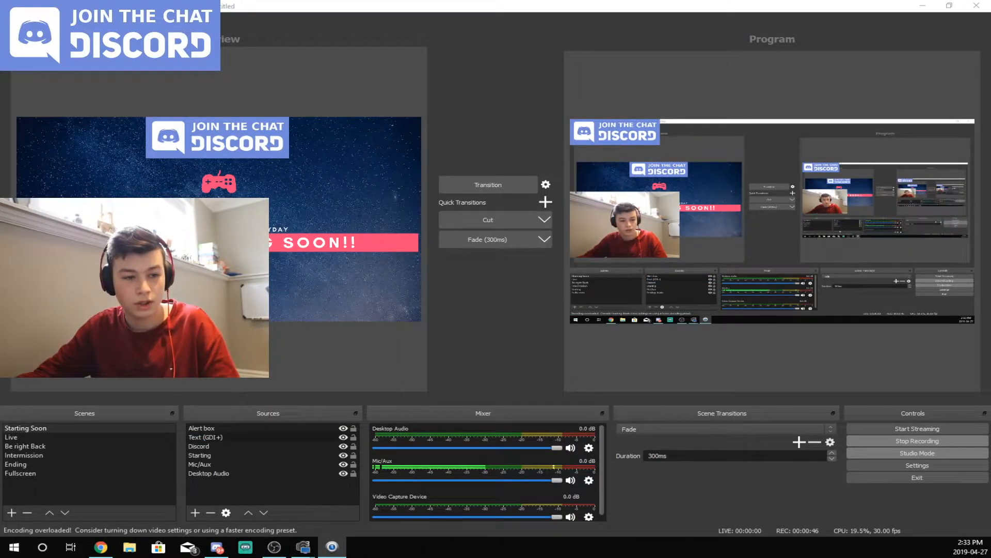
In Snaz, start the Chrono Down timer from 00:04:00 and move the window clear of the Starting Soon preview
left_click_drag(385, 190, 505, 136)
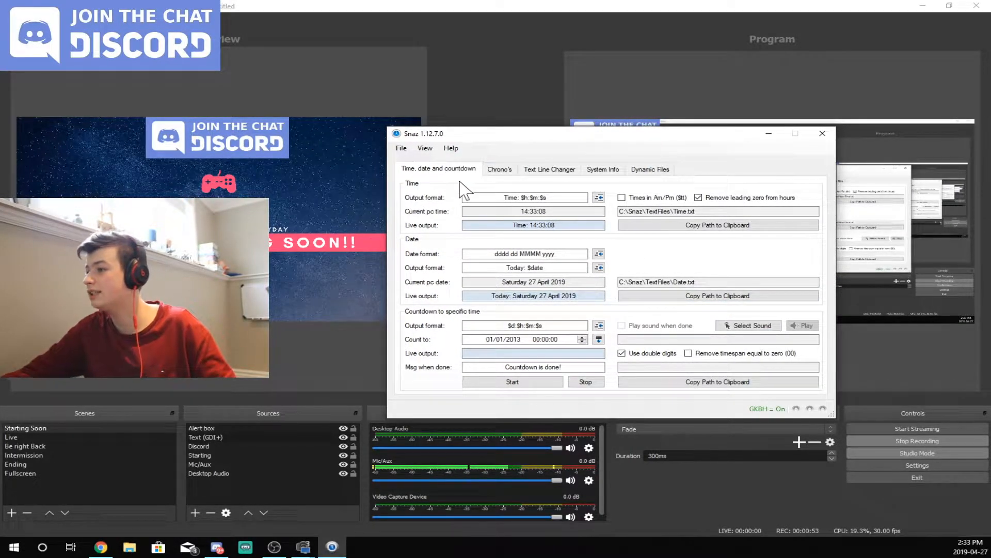
left_click(499, 171)
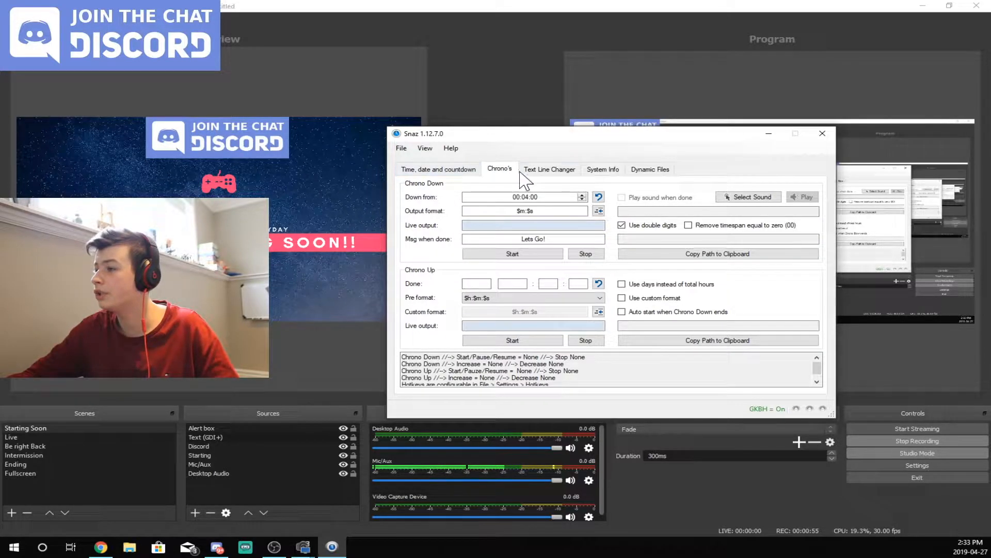
left_click(505, 255)
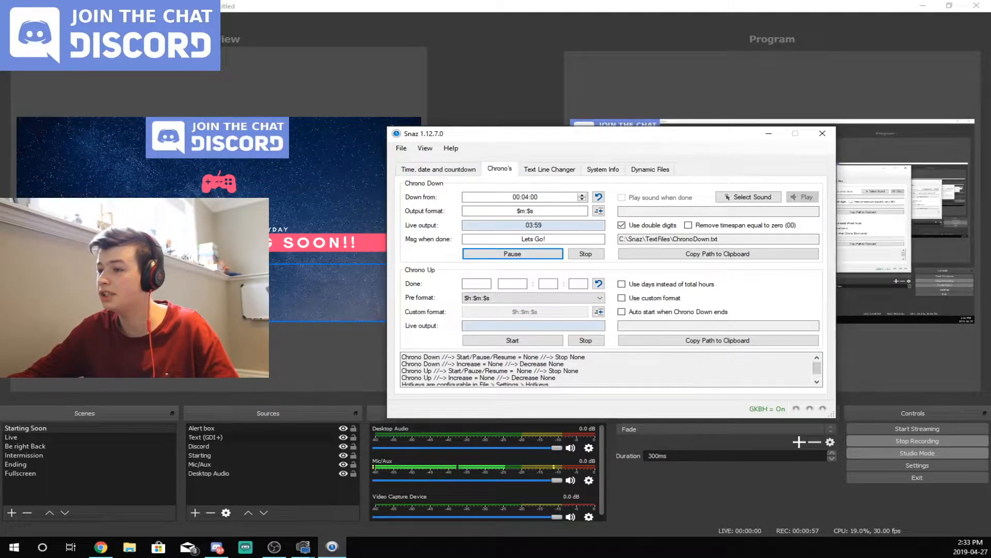
left_click_drag(465, 133, 526, 120)
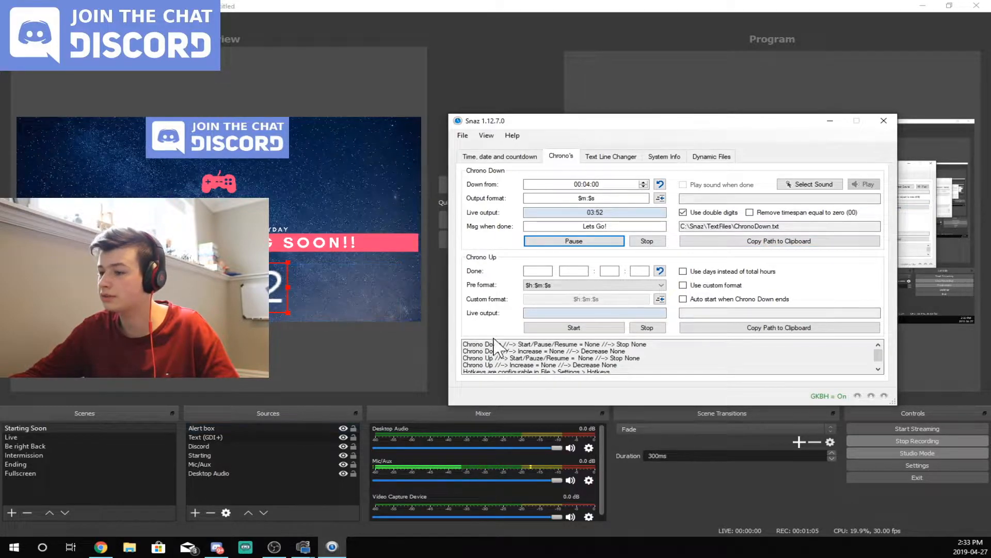
Review the Text (GDI+) source's properties in OBS, including its Read from file setting and ChronoDown.txt path, and close them without changes
left_click(201, 437)
left_click(196, 513)
left_click(471, 400)
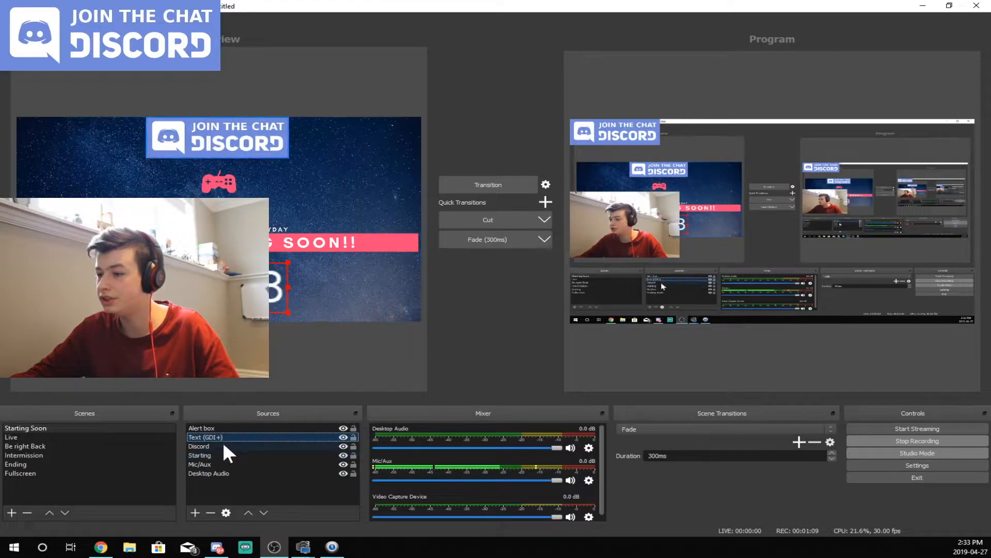
right_click(223, 437)
left_click(252, 421)
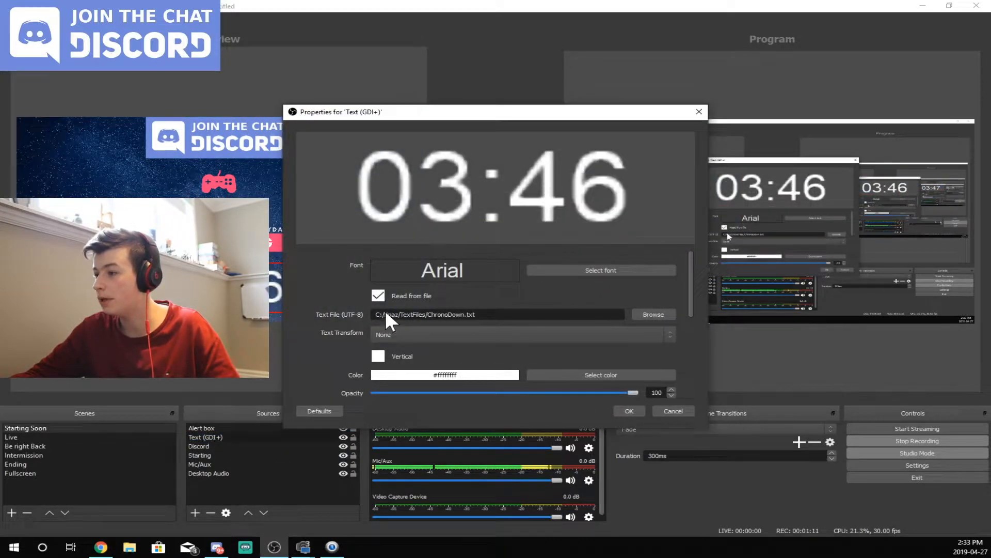
scroll(362, 320, "down", 5)
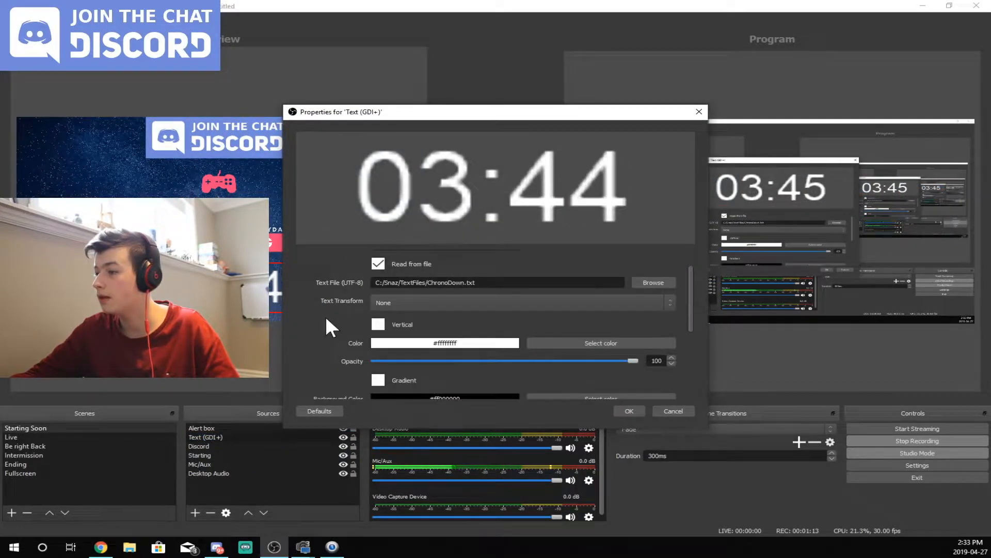
left_click(664, 411)
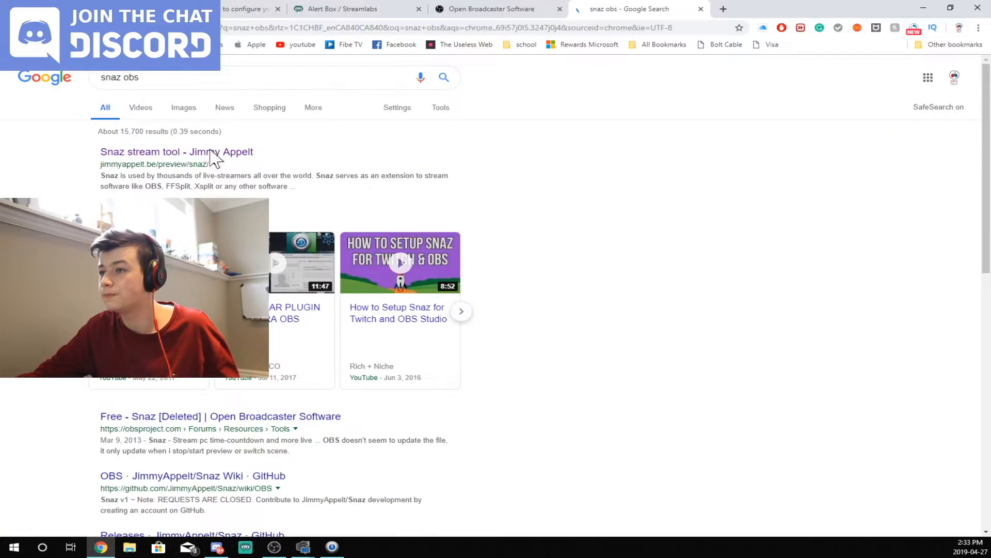
In Chrome, open the Snaz stream tool page from the search results and follow its Download Snaz link
left_click(212, 152)
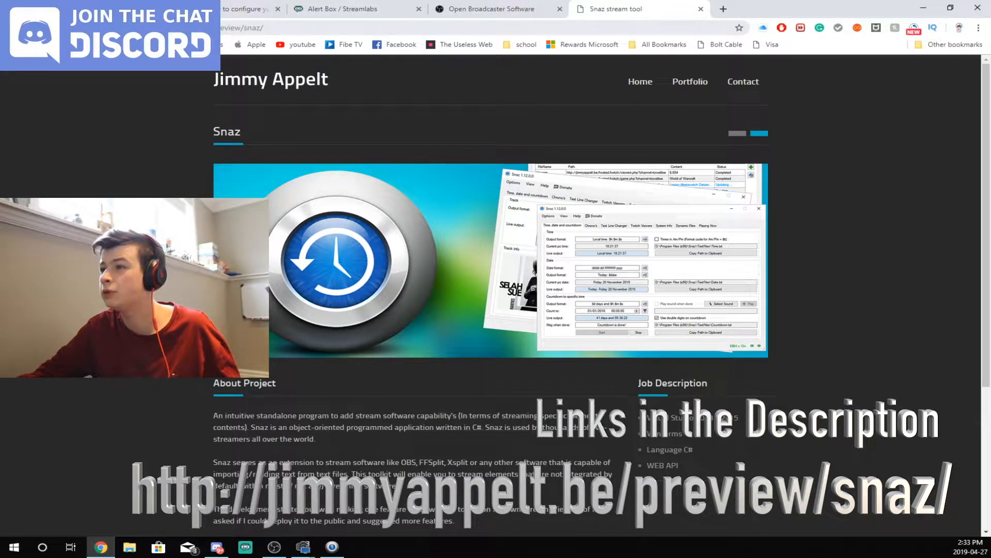
scroll(165, 119, "down", 3)
scroll(432, 188, "up", 3)
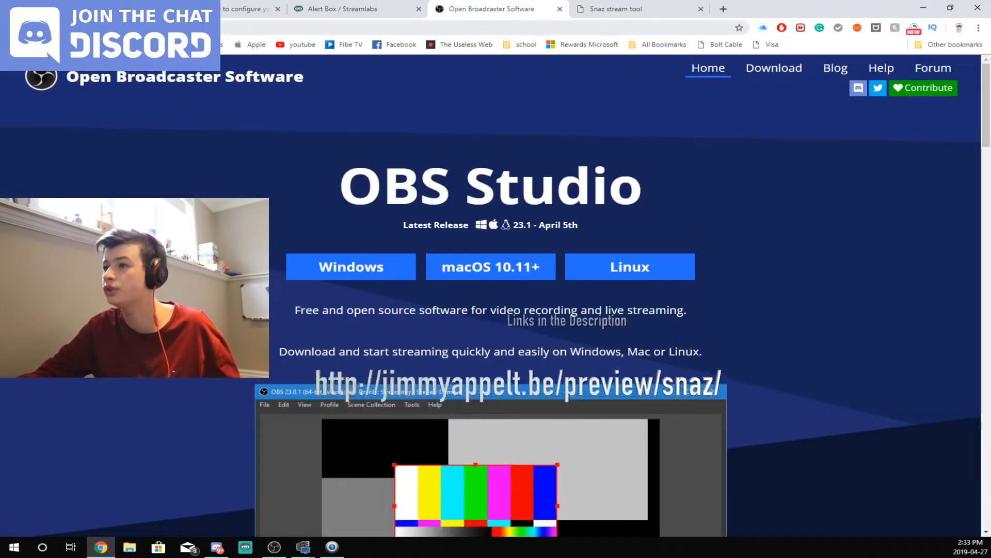
left_click(614, 9)
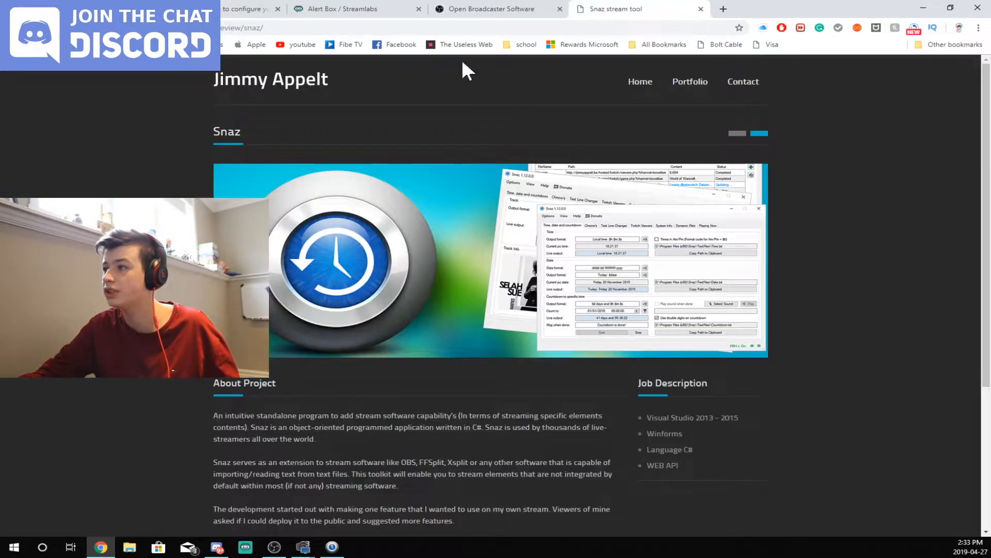
scroll(370, 192, "down", 4)
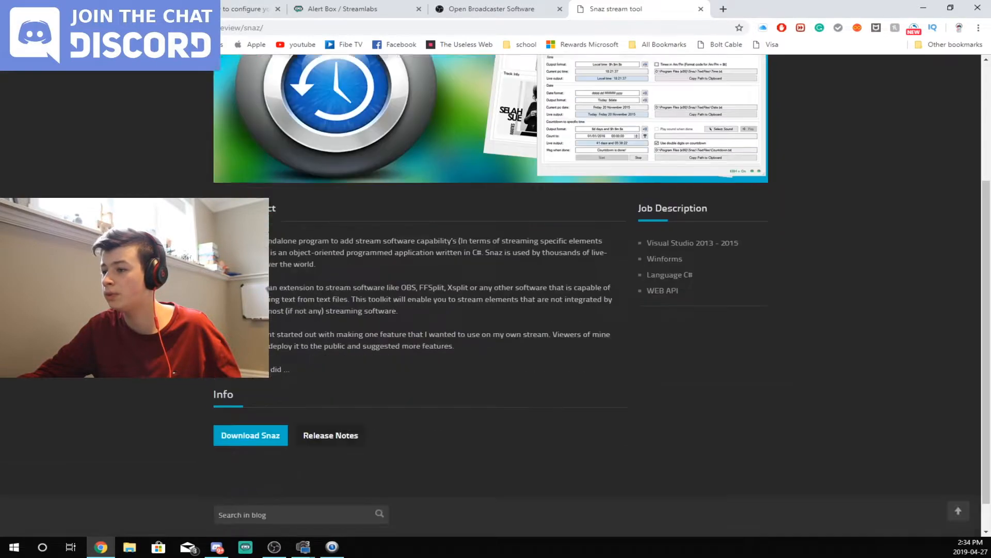
left_click(262, 403)
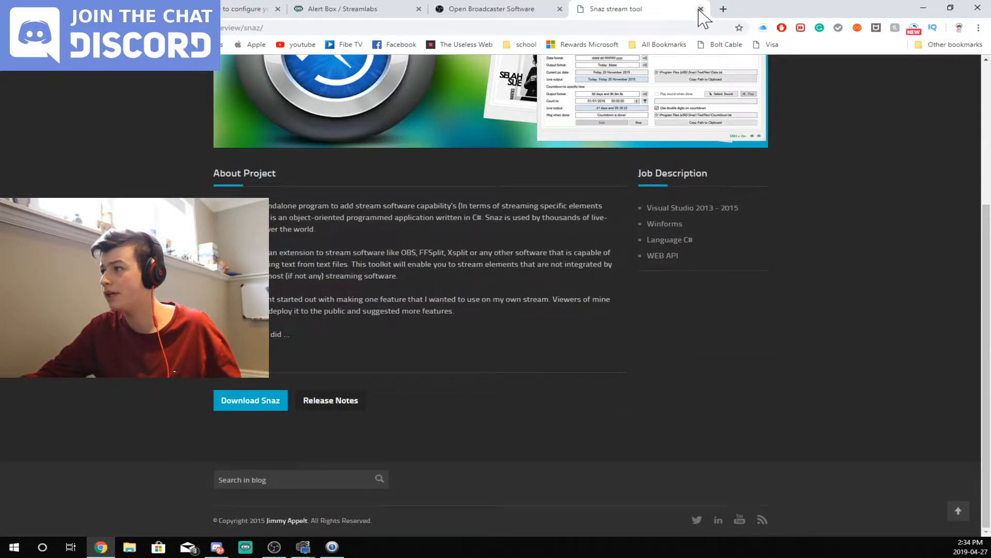
Switch to Snaz, stop the Chrono Down timer and close the program
left_click(333, 545)
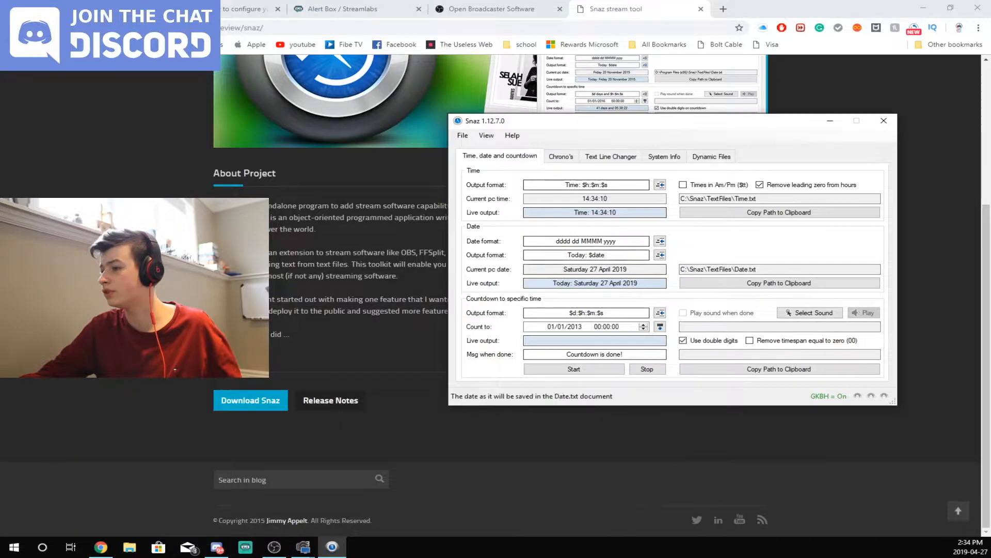
left_click(561, 157)
left_click(646, 241)
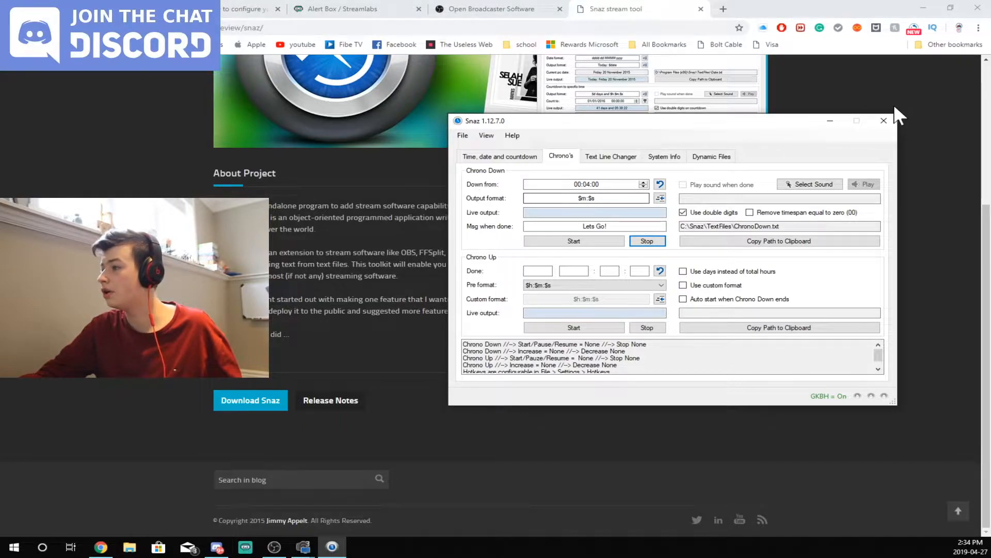
left_click(883, 121)
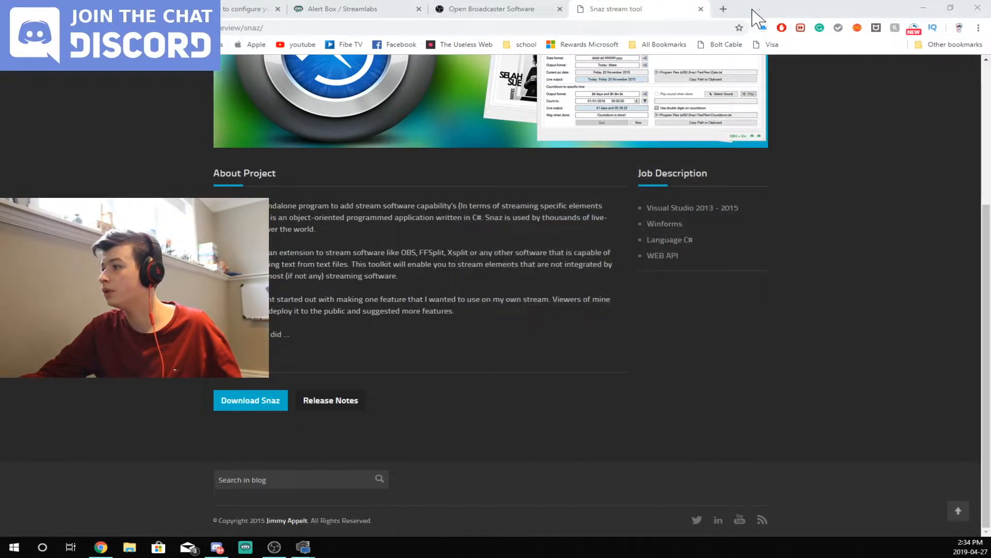
Select the Alert box source of the Starting Soon scene in OBS, and show the Streamlabs Alert Box page in Chrome
left_click(275, 547)
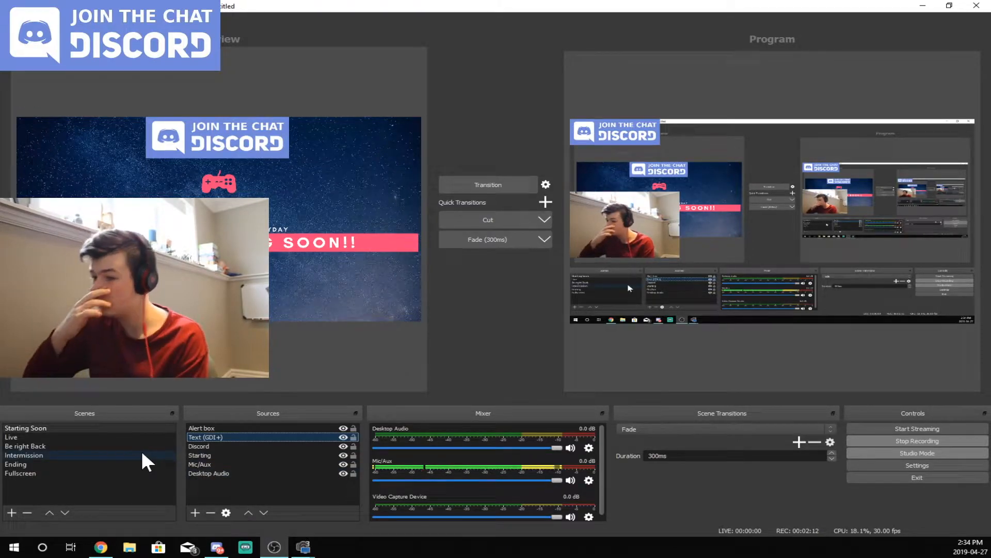
left_click(212, 428)
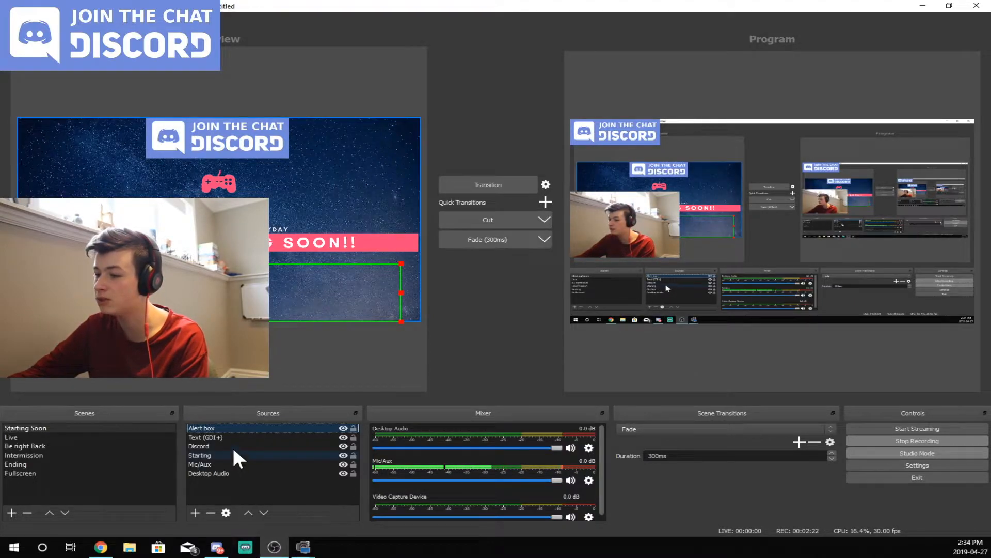
left_click(101, 547)
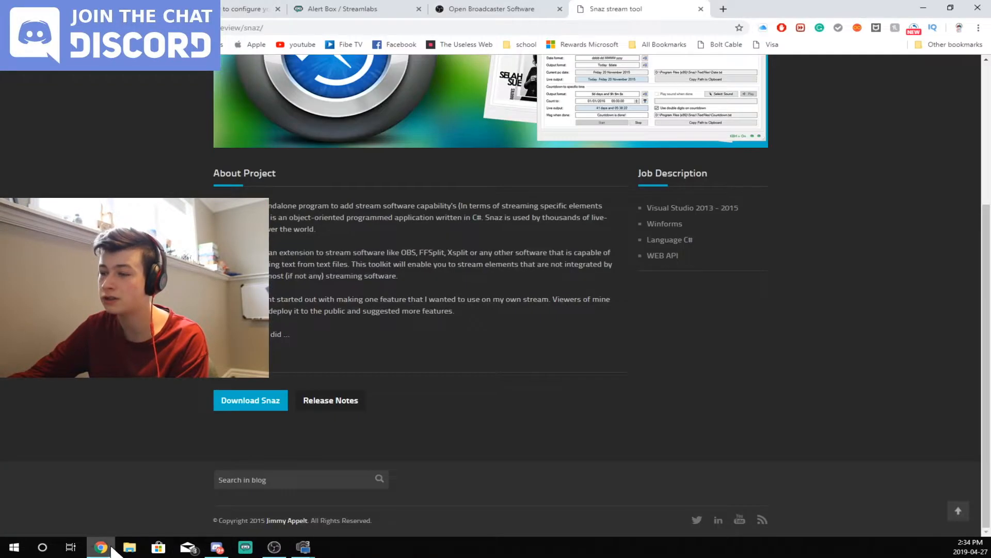
left_click(346, 10)
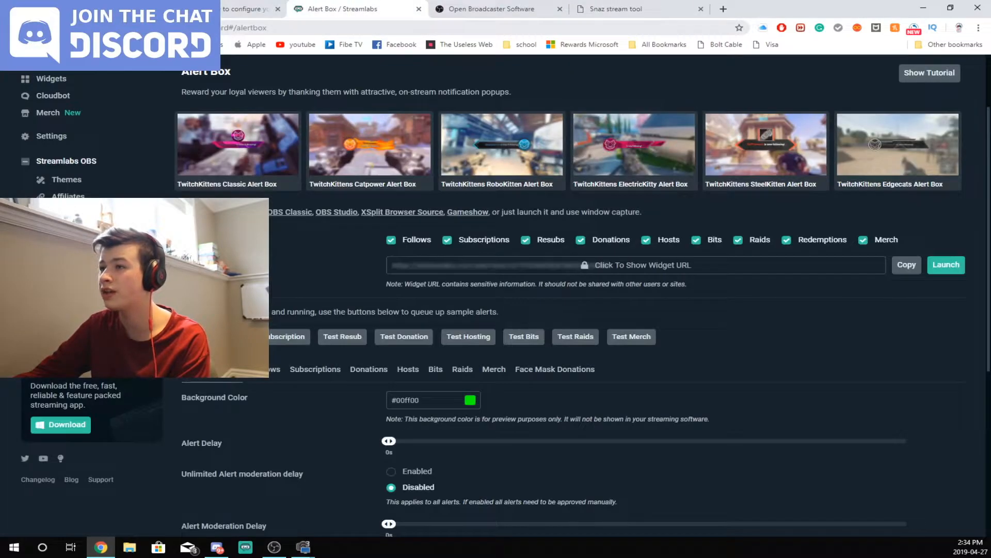
Go to the Streamlabs website and log in to the dashboard
left_click(224, 30)
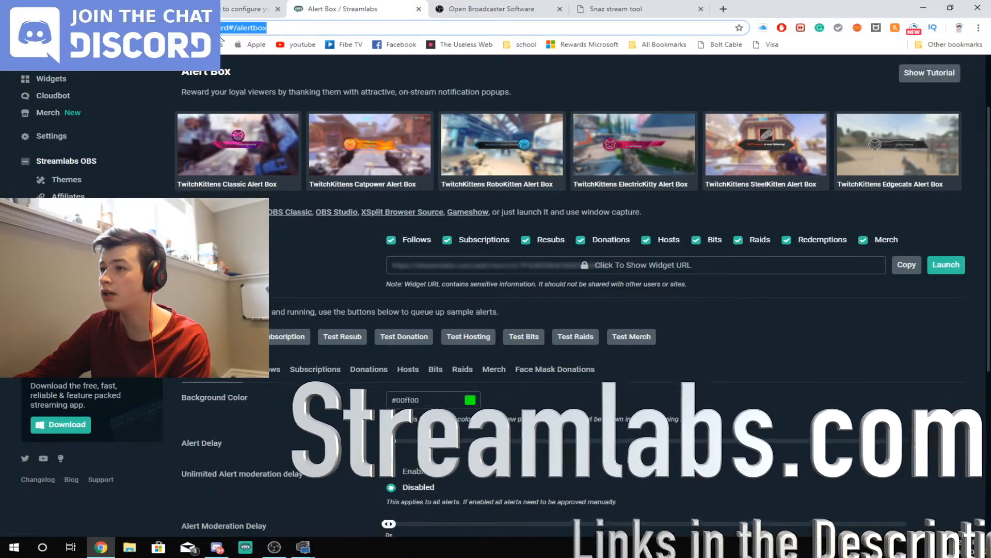
type("streamlabs")
key("Return")
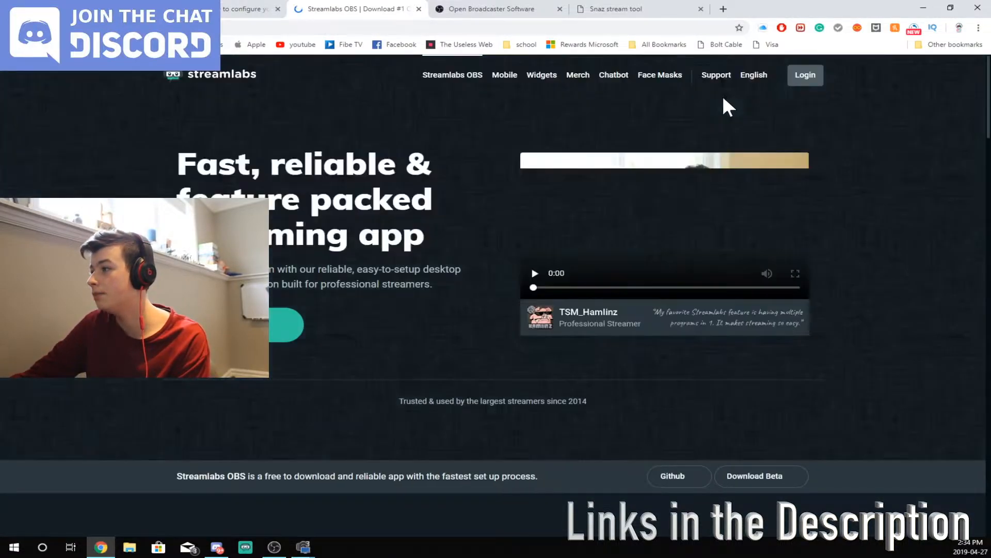
left_click(804, 76)
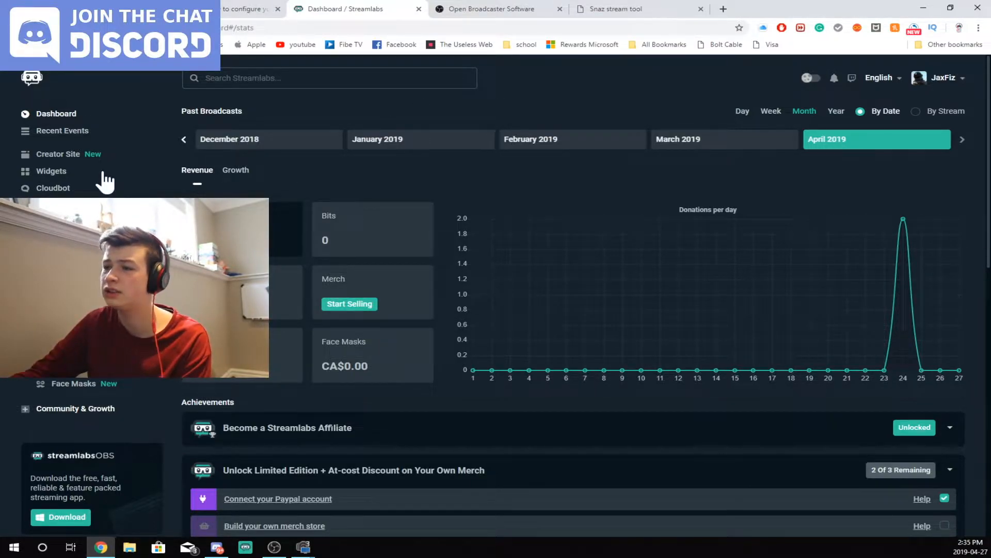
Open the Alert Box widget in Streamlabs and review its general settings, alert types and widget URL area
left_click(50, 177)
left_click(312, 206)
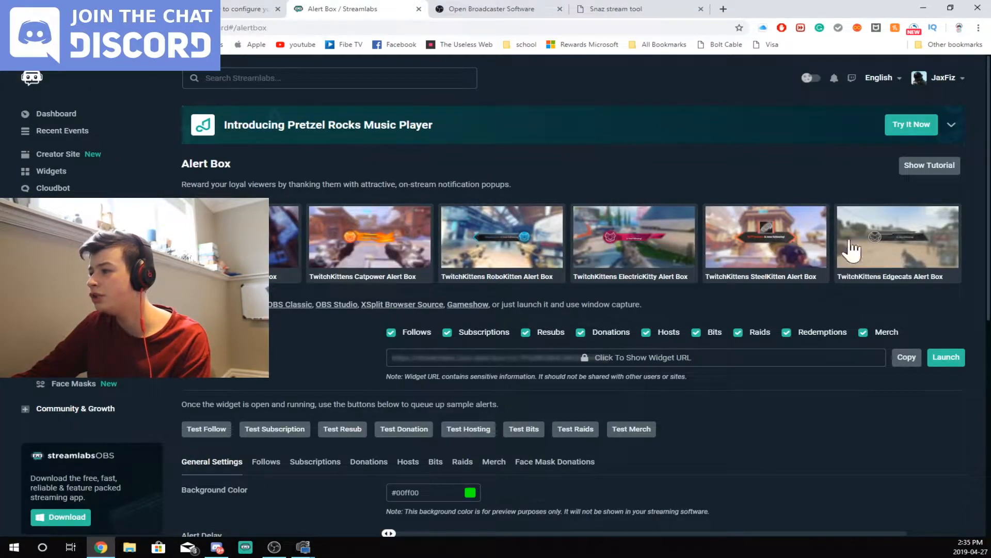
scroll(348, 286, "down", 8)
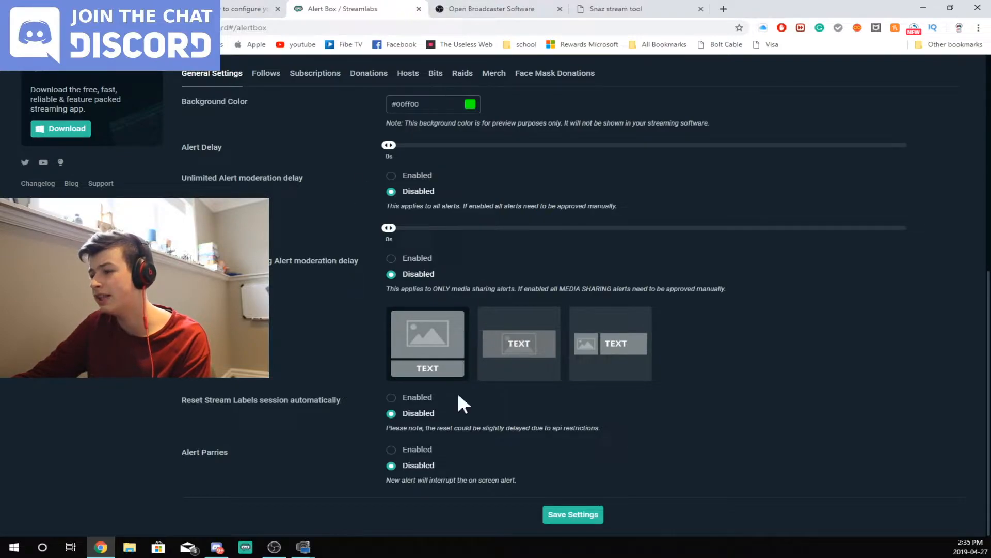
scroll(331, 289, "up", 6)
scroll(318, 284, "down", 1)
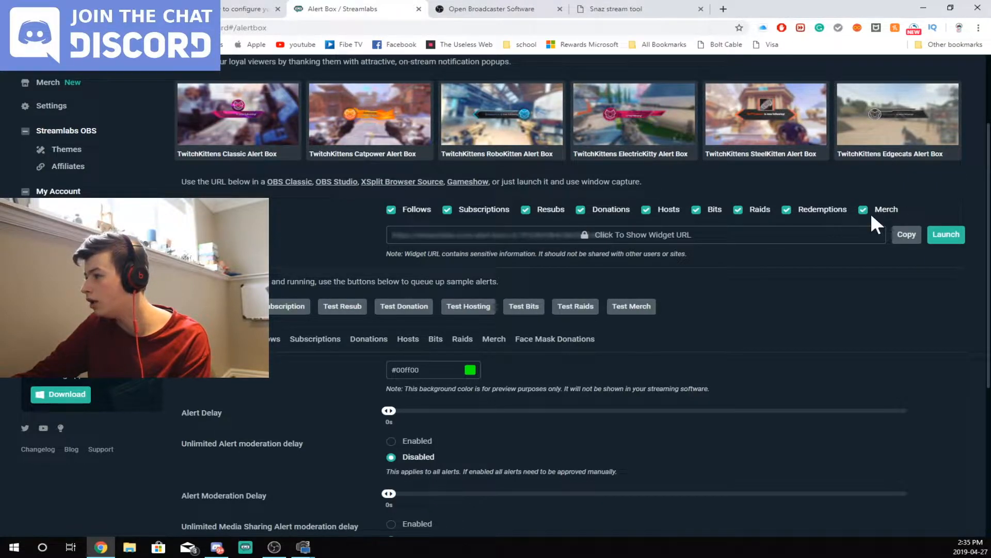
Copy the Alert Box widget URL from Streamlabs and add a Browser source with that URL to the Live scene in OBS
left_click(902, 236)
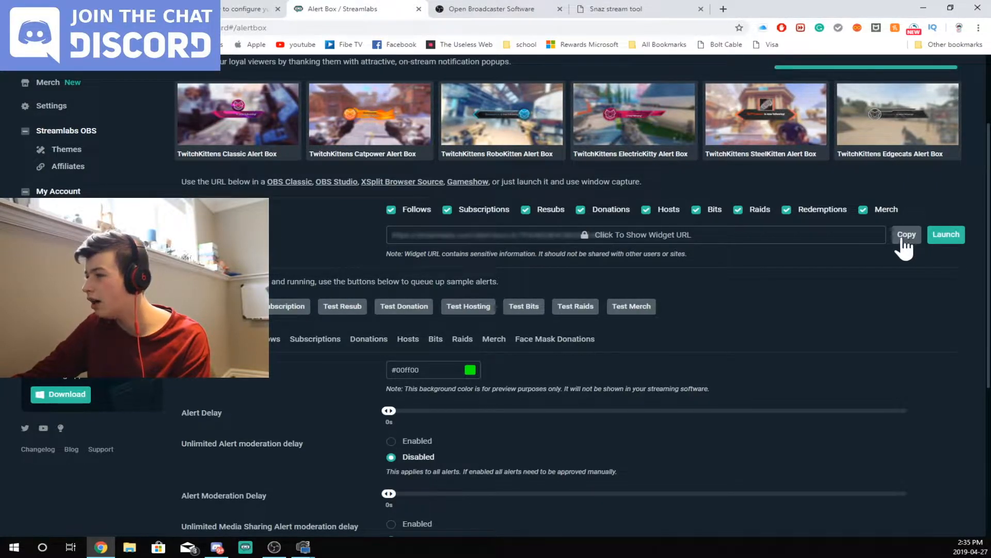
left_click(275, 546)
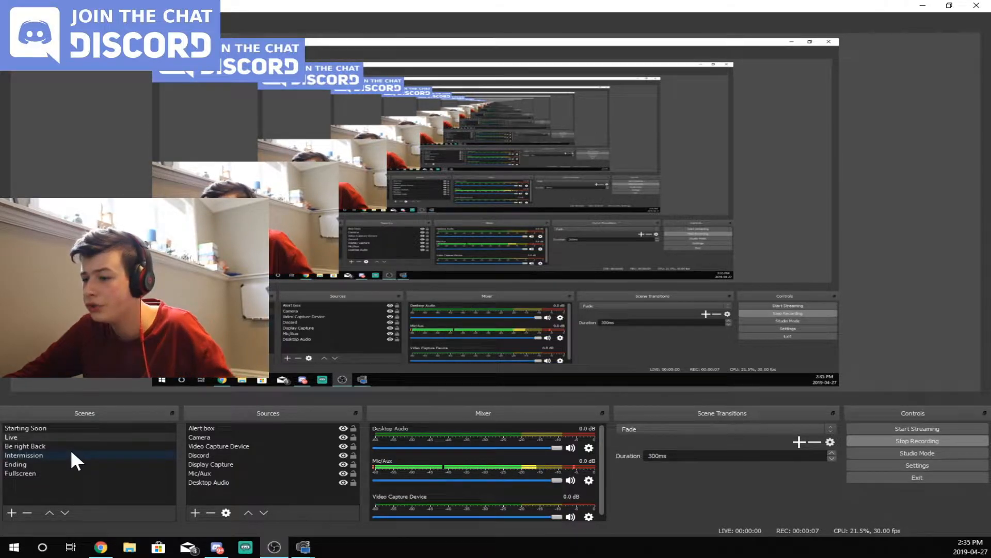
left_click(196, 512)
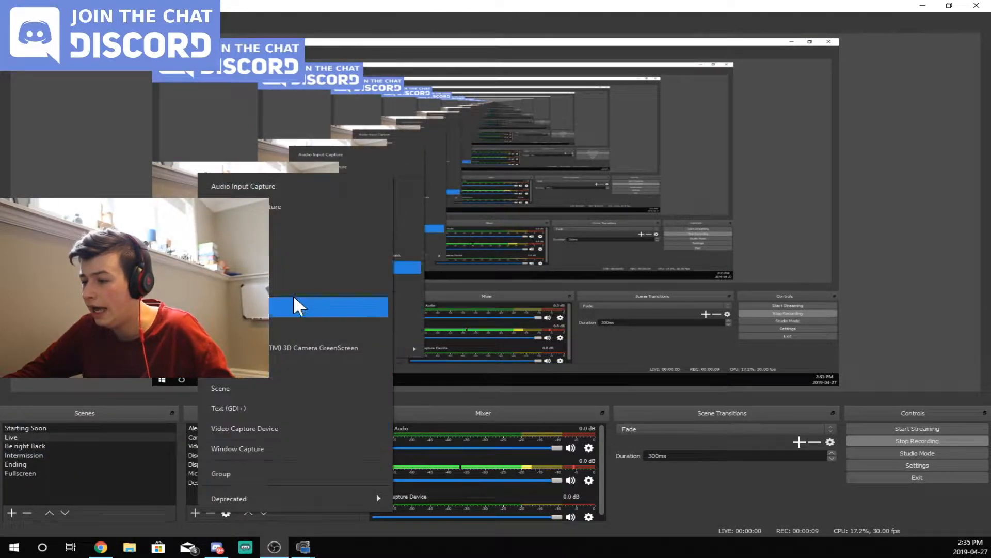
left_click(273, 227)
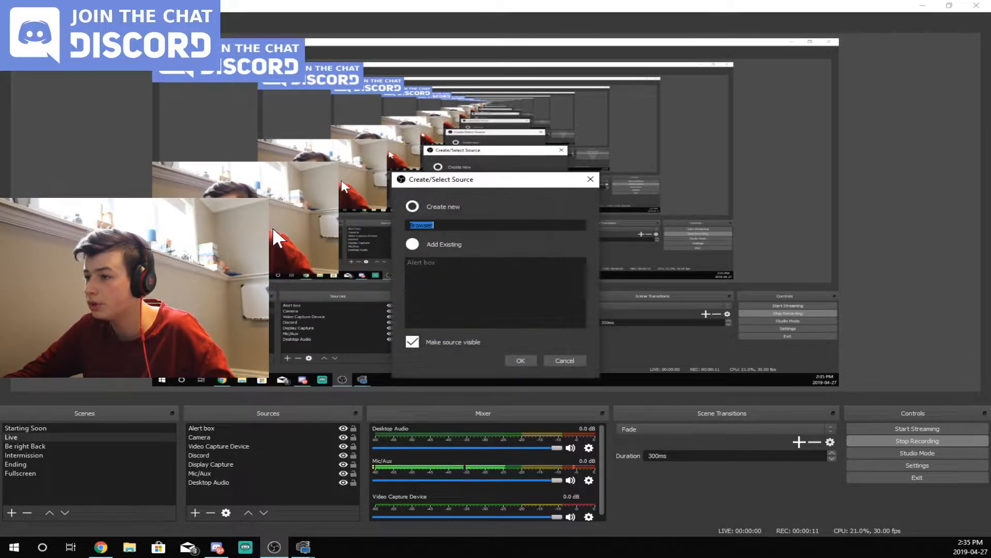
left_click(520, 360)
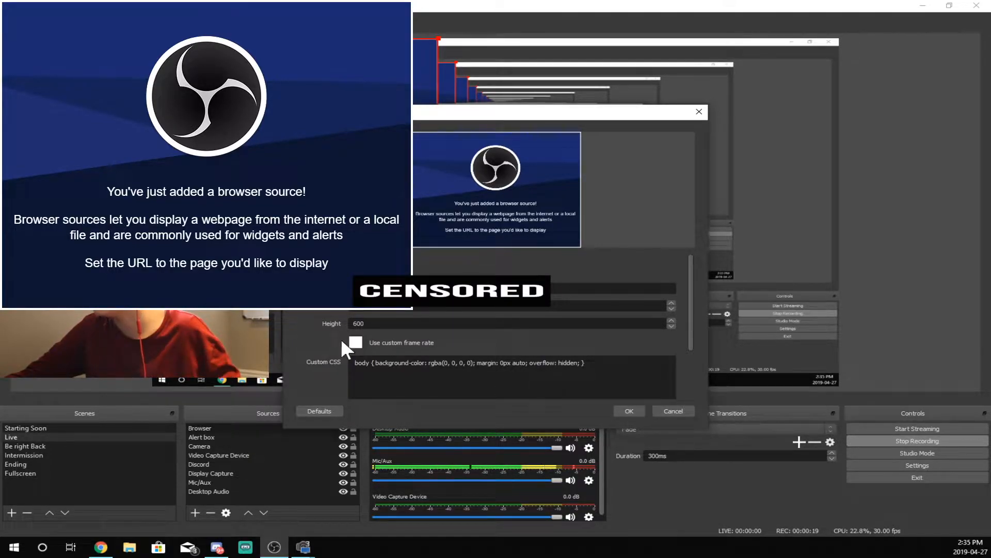
left_click(630, 411)
Move the Browser source to the middle of the OBS canvas, trigger a test follow alert from Streamlabs, and crop the source's right edge
left_click_drag(410, 210, 655, 319)
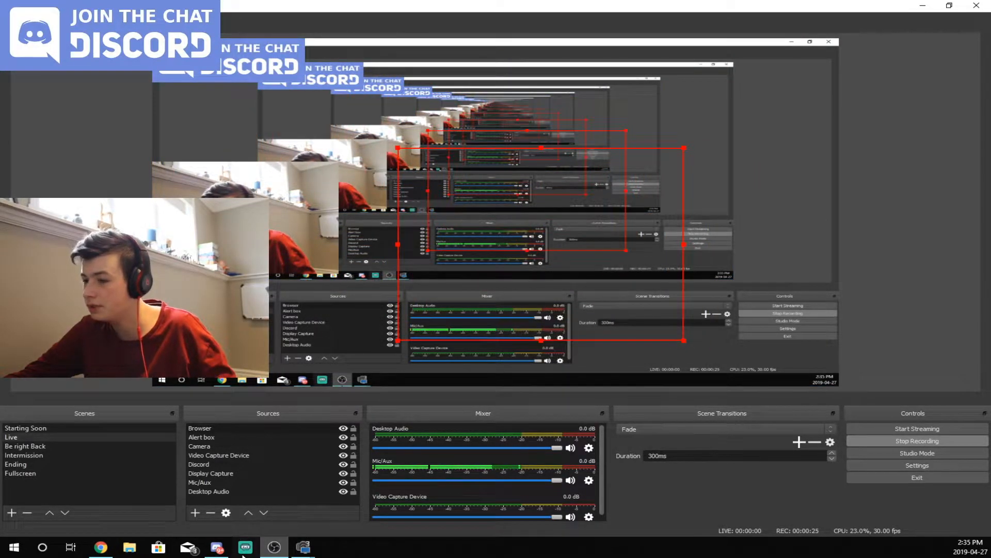
left_click(100, 547)
left_click(274, 547)
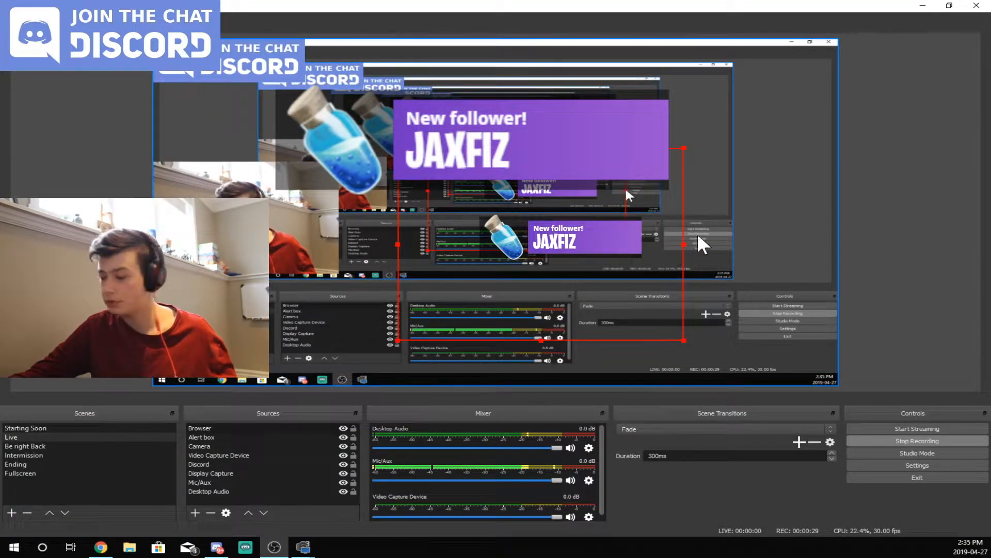
left_click_drag(683, 243, 608, 252)
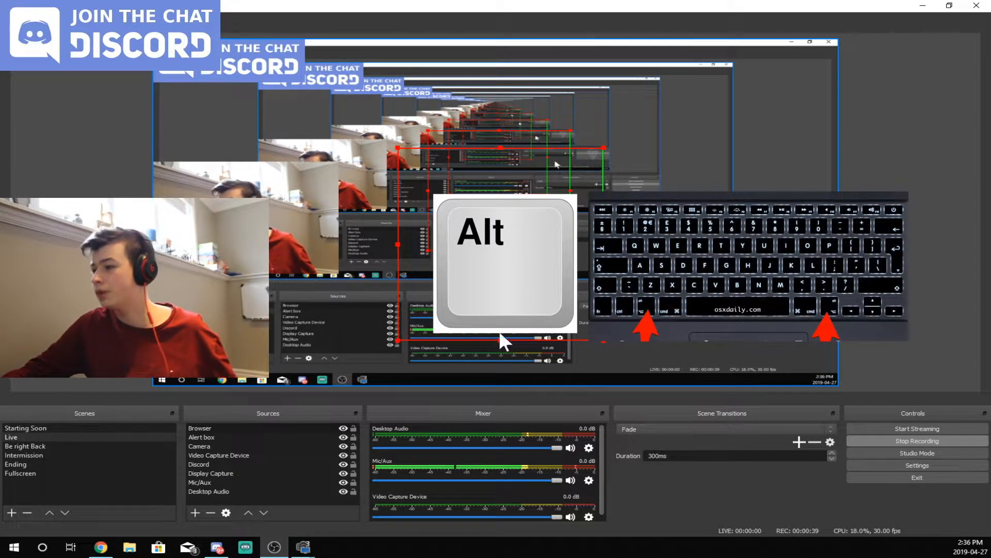
Trigger another test follow alert in Streamlabs and crop the Browser source's bottom edge in OBS up to the alert
left_click(101, 547)
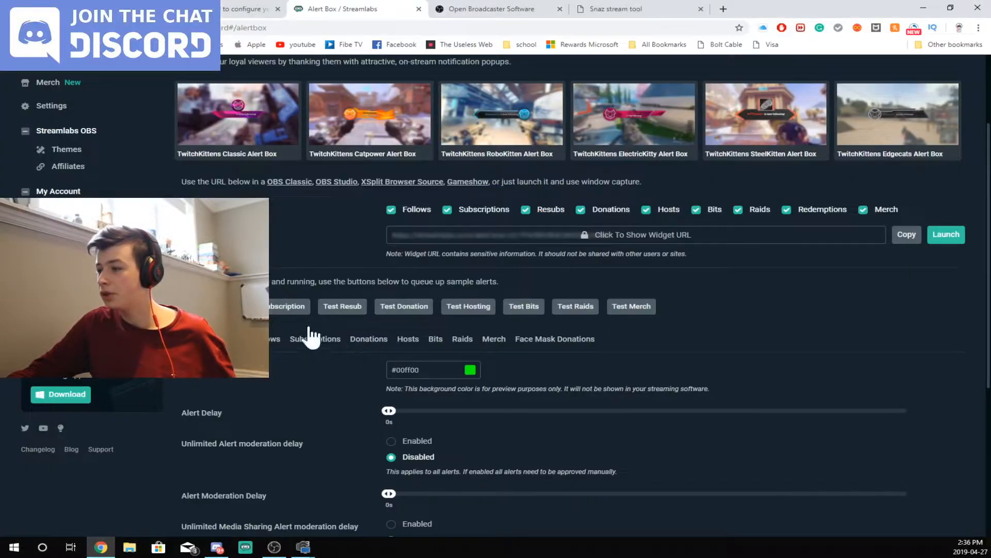
left_click(208, 305)
left_click(274, 546)
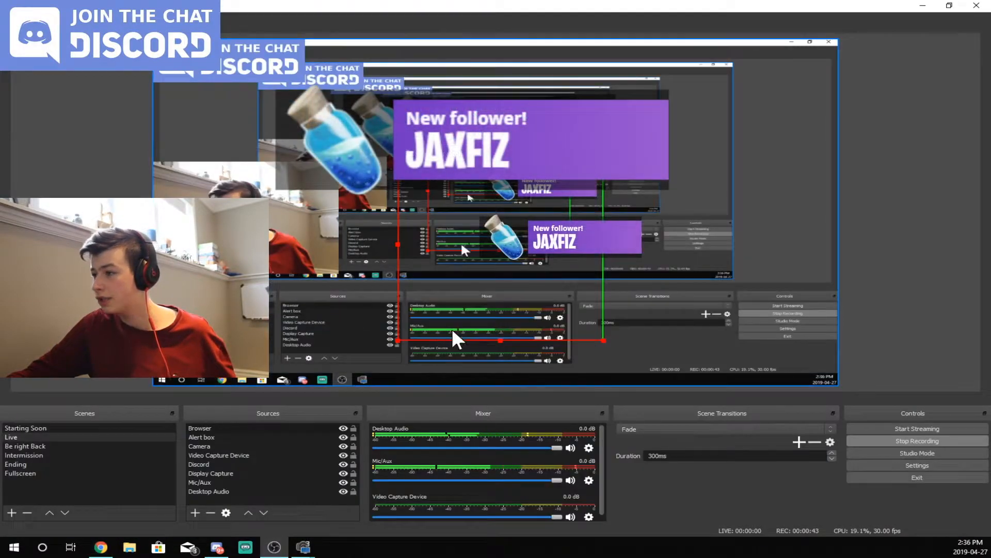
left_click_drag(498, 337, 526, 202)
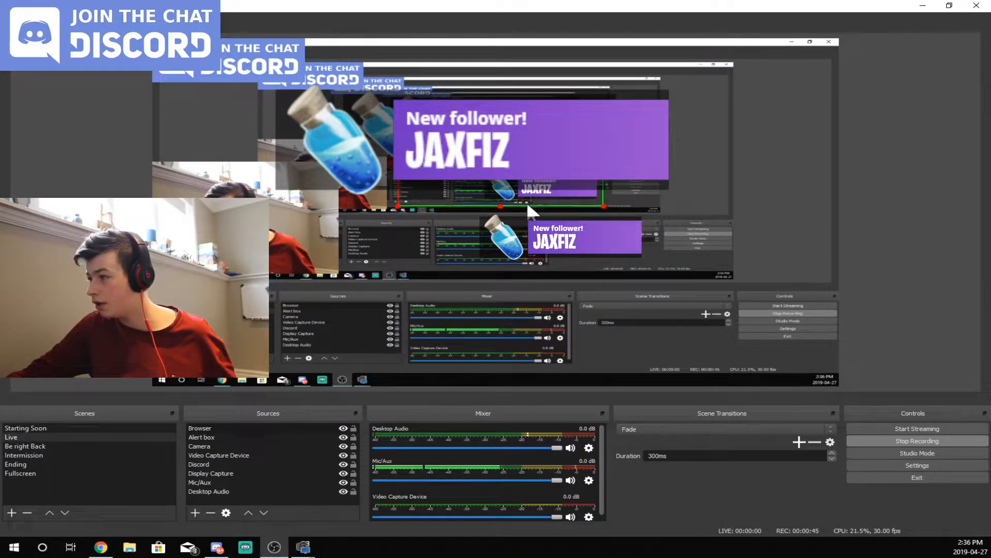
Select the Browser source, trigger a test follow alert once more, and crop the source's left edge close to the alert image
left_click_drag(395, 180, 440, 180)
left_click_drag(499, 153, 462, 152)
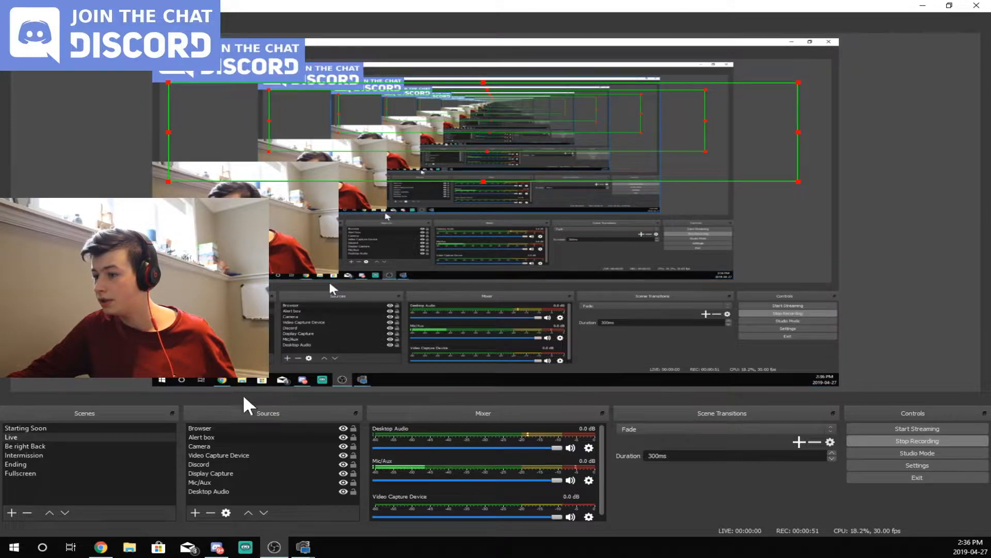
left_click(215, 428)
left_click(101, 547)
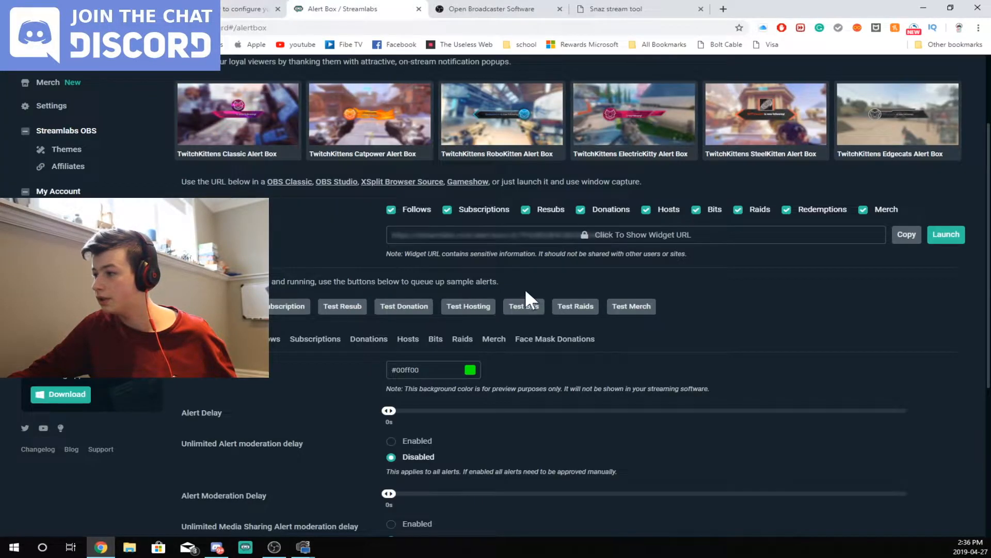
key("alt+Tab")
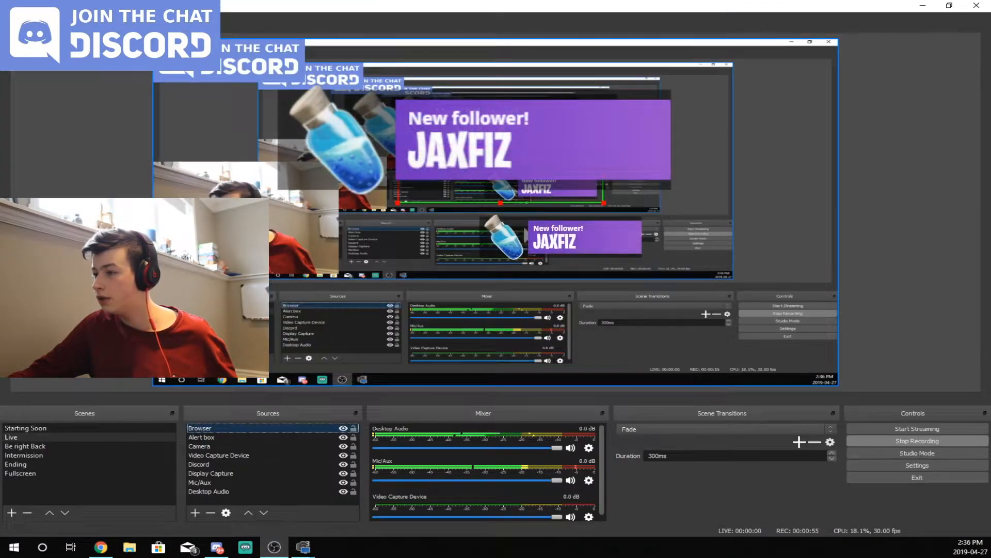
left_click(432, 182)
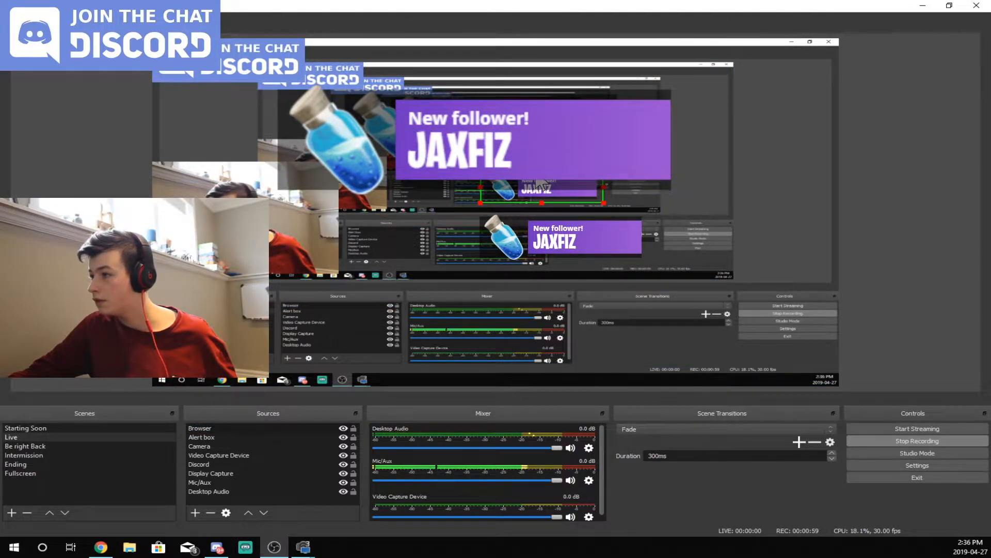
left_click(690, 213)
Trigger a test subscription alert in Streamlabs and extend the Browser source's bottom crop in OBS to include the message text
left_click(101, 548)
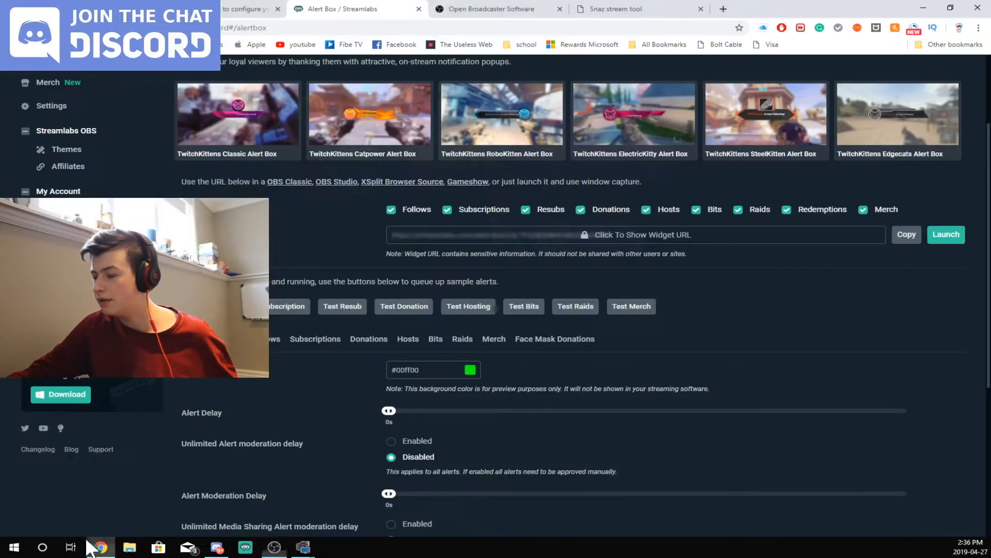
left_click(277, 312)
left_click(275, 547)
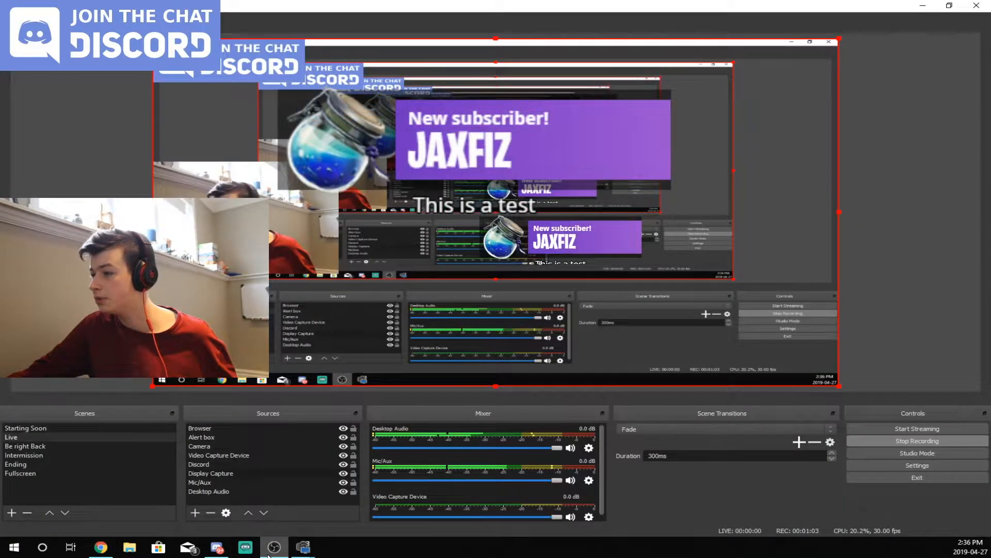
left_click(550, 188)
left_click_drag(551, 188, 546, 211)
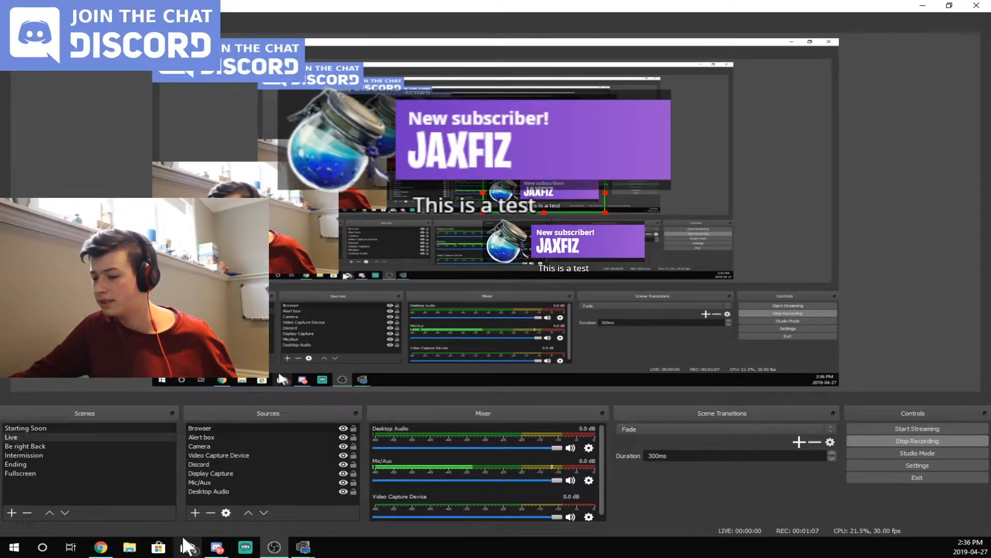
Trigger test resub and donation alerts in Streamlabs and widen the Browser source's crop in OBS to fit the donation banner
left_click(106, 551)
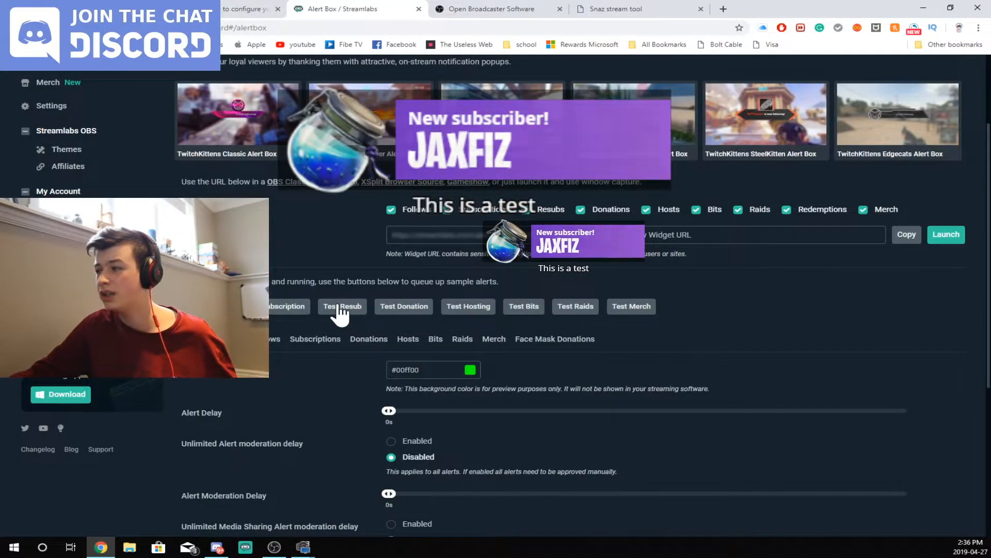
left_click(341, 307)
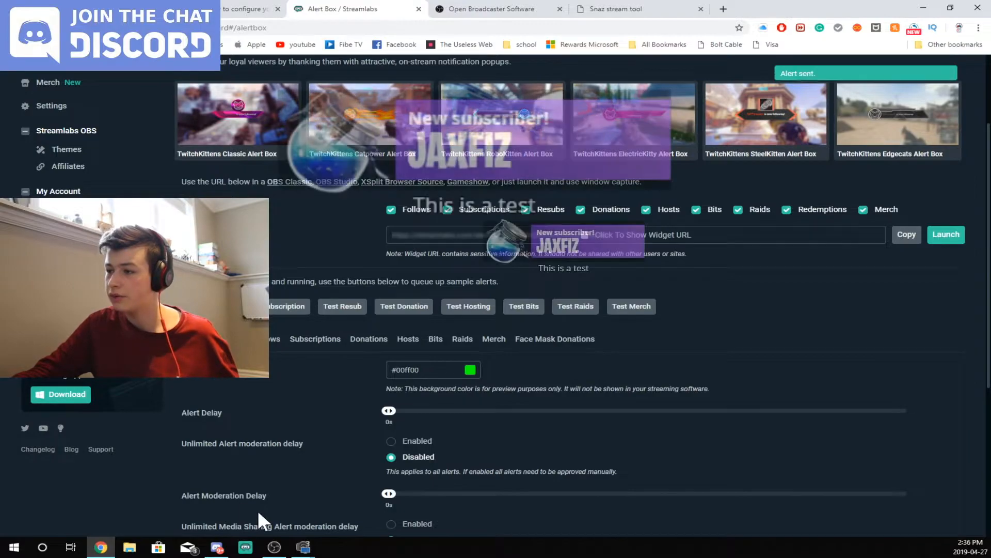
left_click(275, 547)
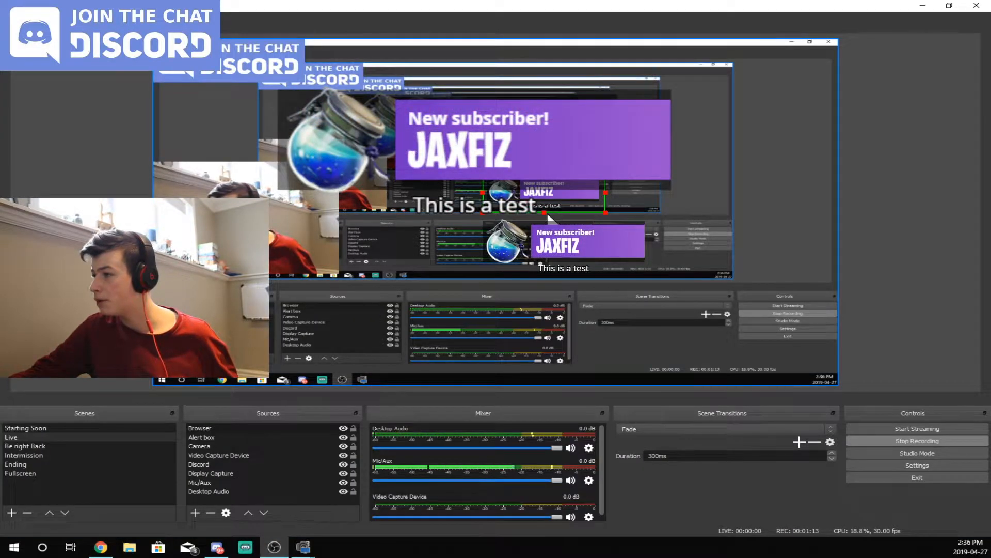
left_click(101, 546)
left_click(393, 307)
left_click(274, 547)
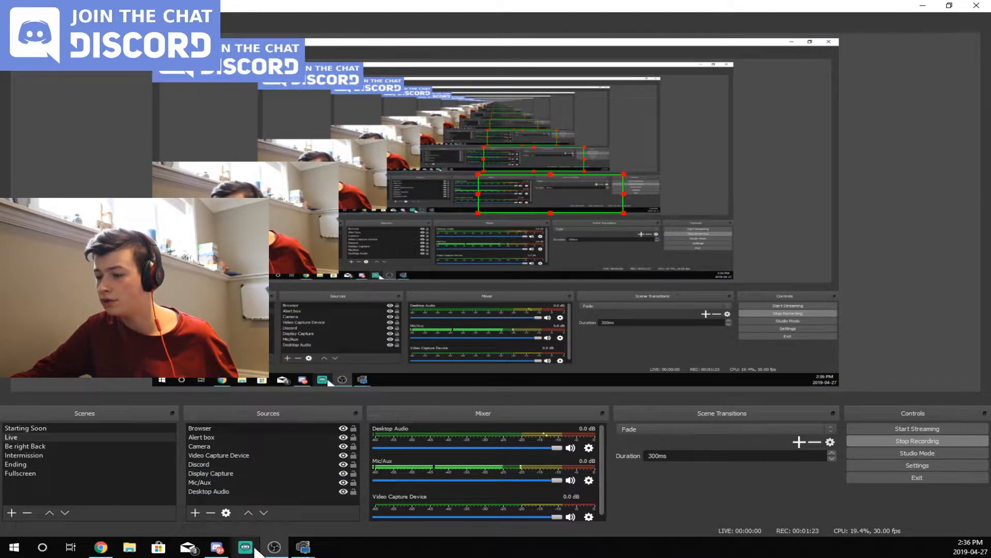
Trigger test donation and hosting alerts in Streamlabs, and widen both sides of the Browser source's crop in OBS for the host banner
left_click(101, 548)
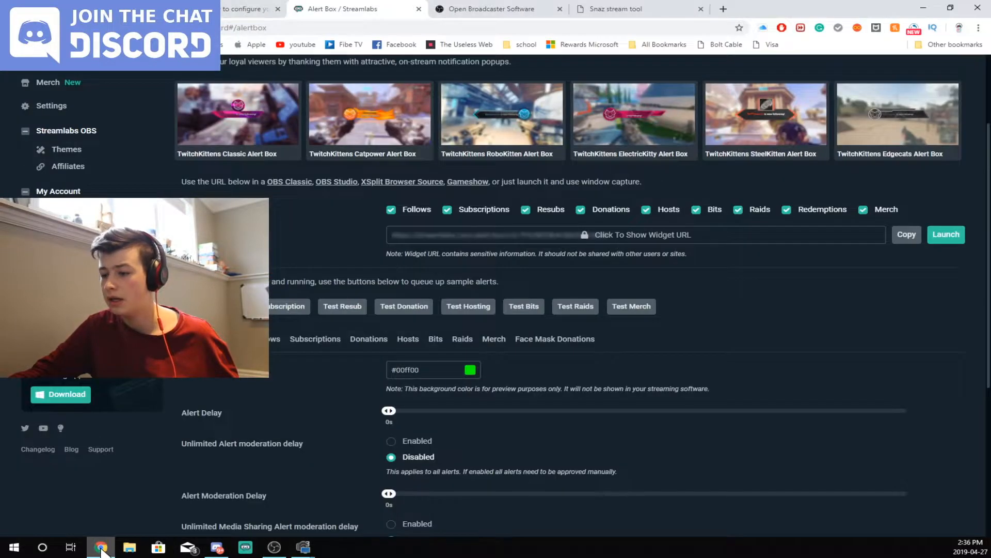
left_click(426, 310)
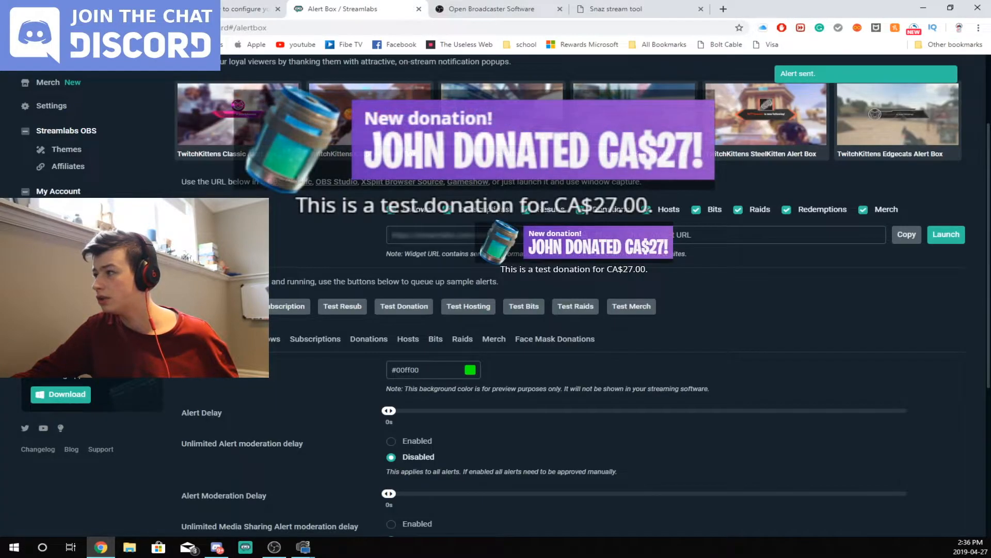
left_click(454, 310)
left_click(275, 547)
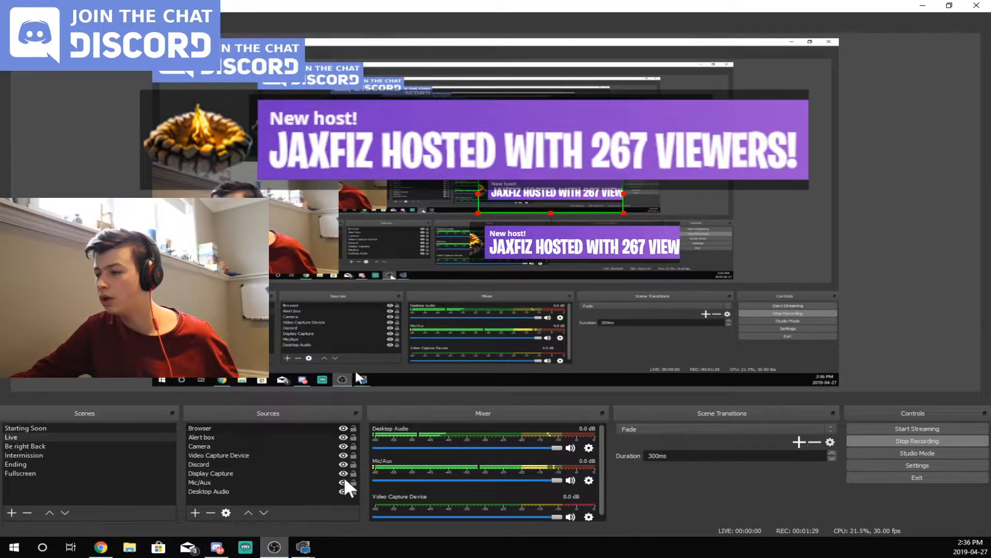
left_click_drag(621, 190, 653, 192)
left_click_drag(479, 194, 450, 192)
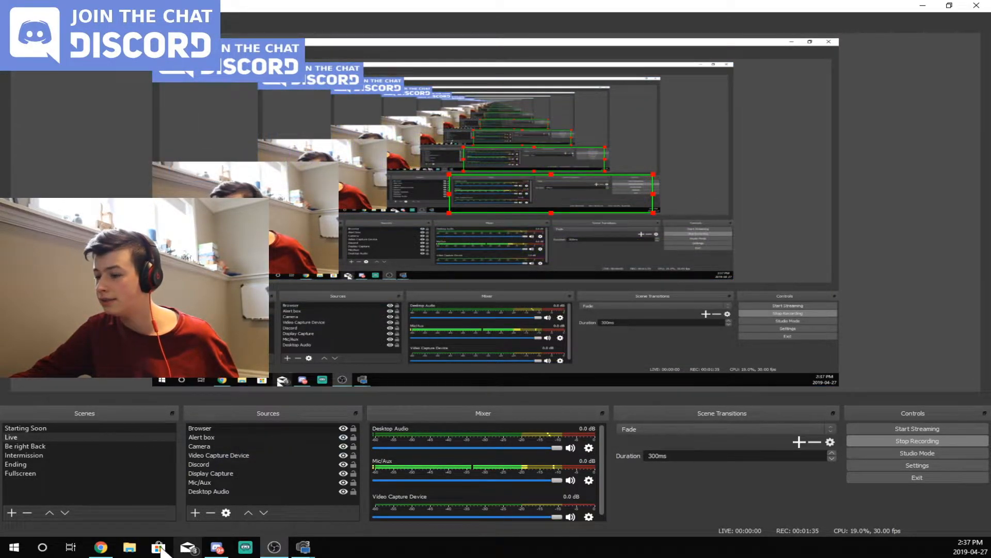
Trigger a test bits alert in Streamlabs and check how it fits the cropped Browser source in OBS
left_click(100, 546)
left_click(524, 305)
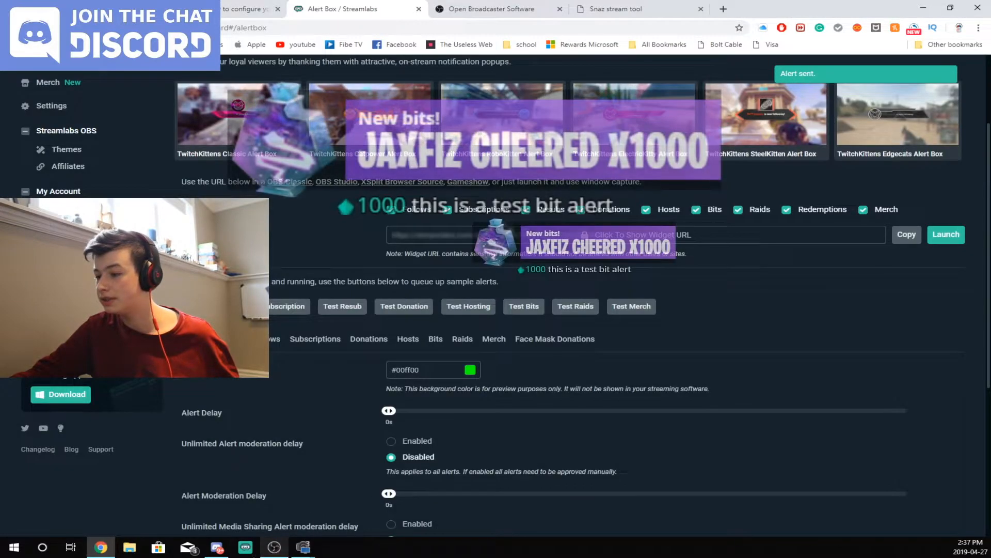
left_click(274, 547)
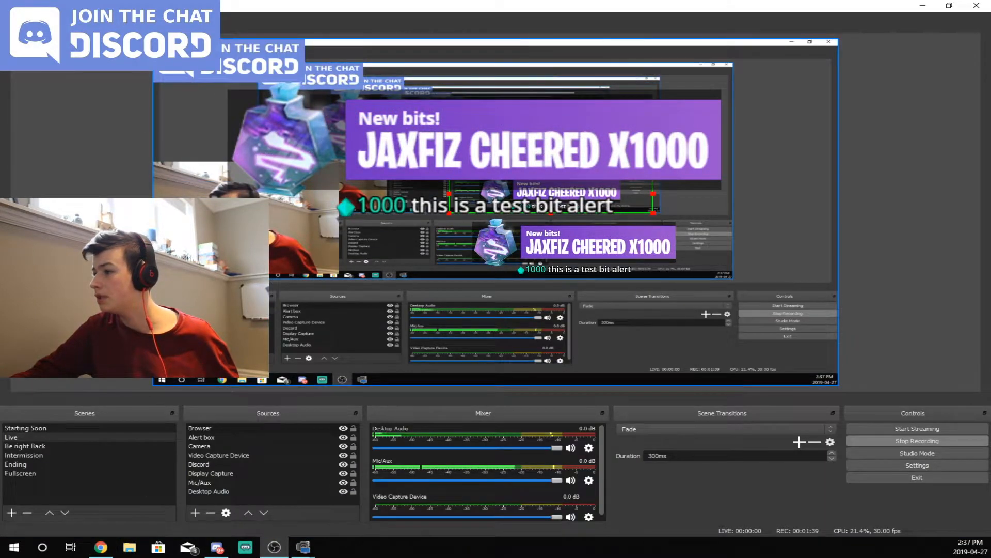
Trigger a test raid alert in Streamlabs and widen both sides of the Browser source's crop in OBS to fit the raid banner
left_click(101, 547)
left_click(576, 309)
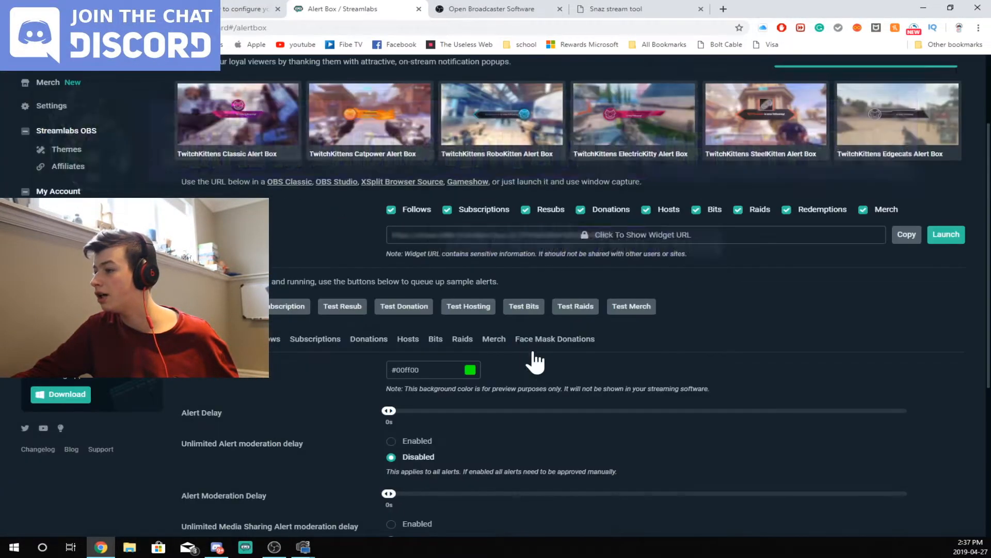
left_click(275, 547)
left_click_drag(653, 192, 693, 192)
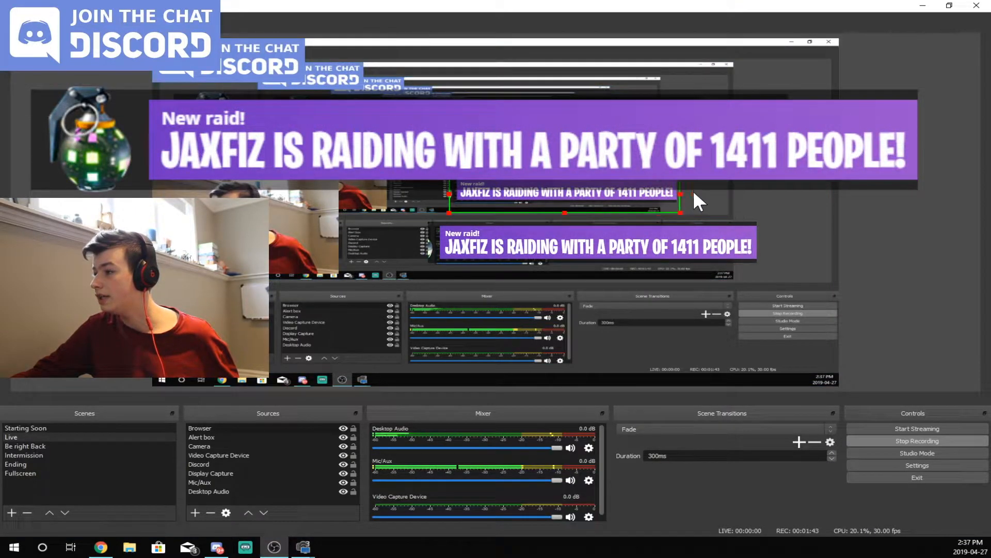
left_click_drag(449, 194, 421, 194)
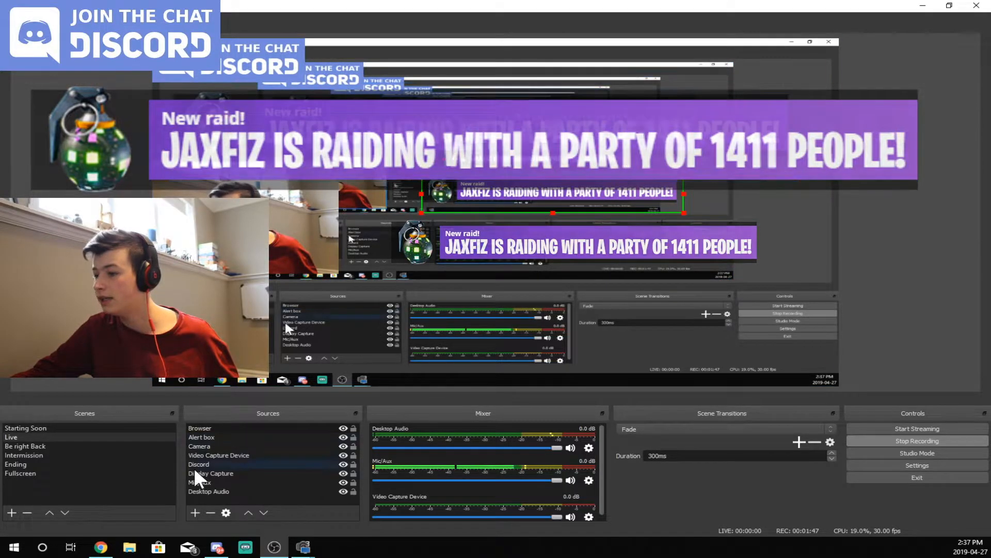
Trigger a test merch alert in Streamlabs, extend the Browser source's right crop slightly in OBS, and scale the source up
left_click(100, 547)
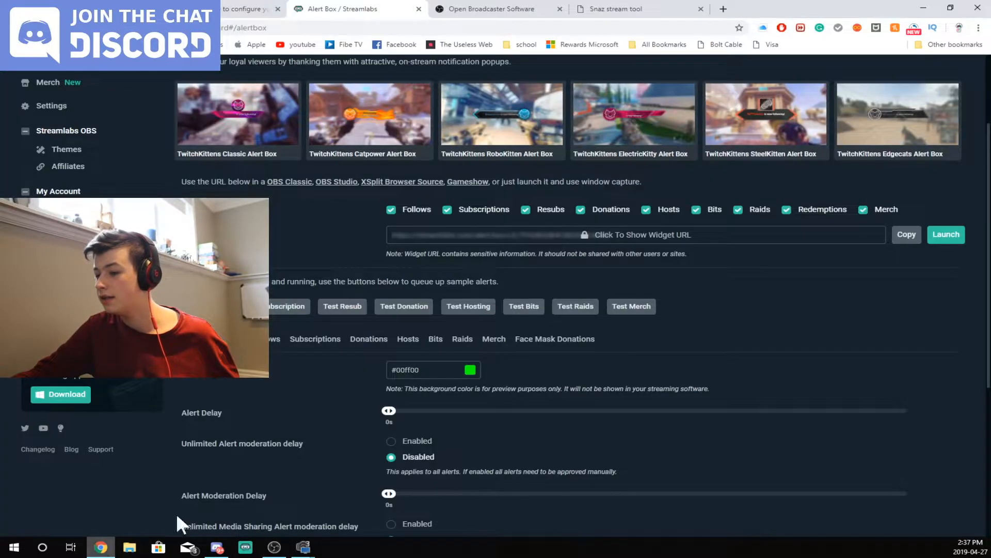
left_click(627, 310)
left_click(274, 547)
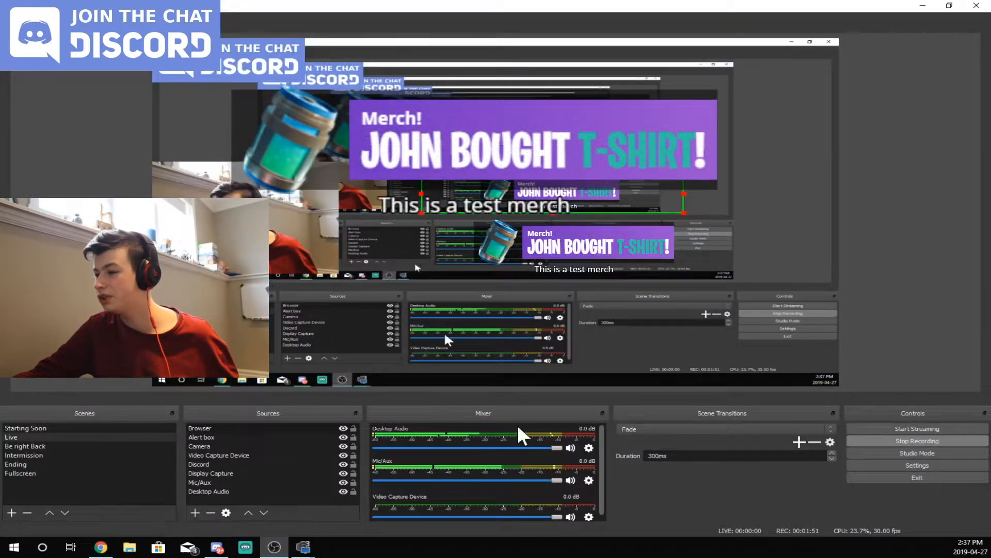
left_click_drag(674, 191, 690, 191)
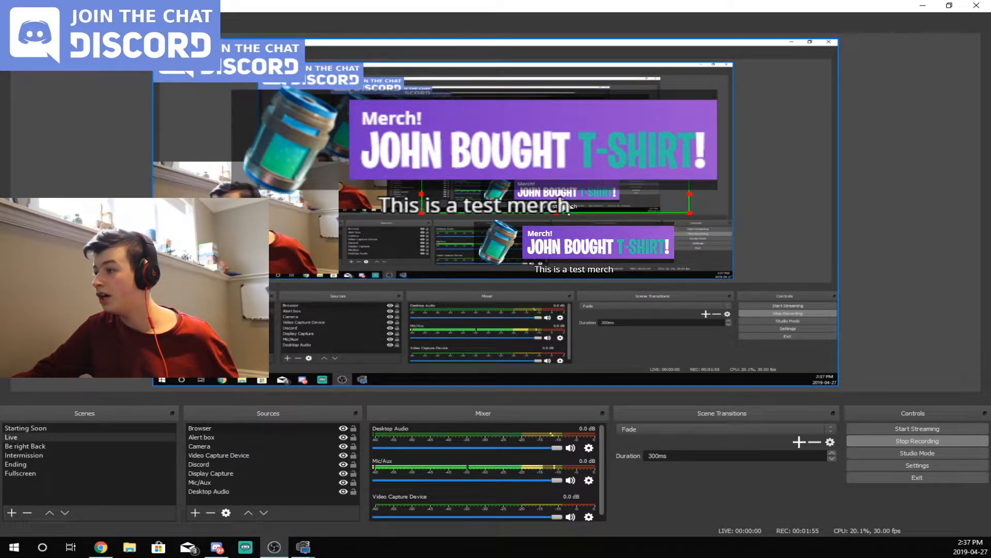
left_click_drag(688, 212, 705, 242)
right_click(262, 429)
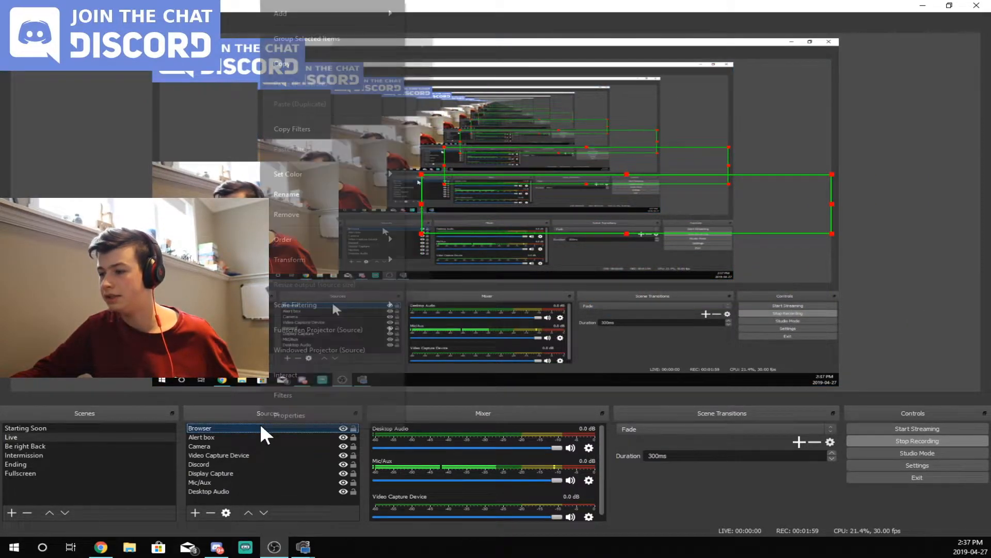
left_click(302, 200)
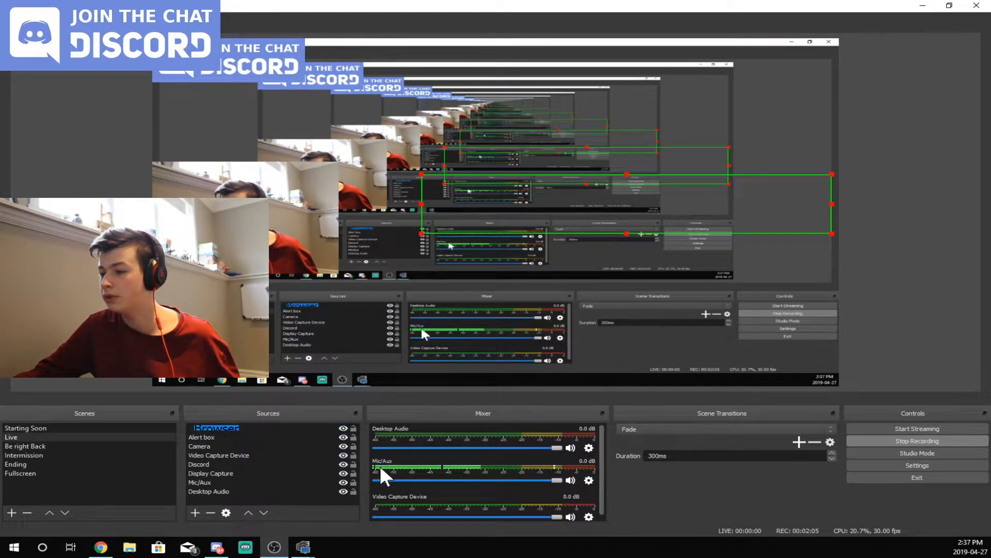
key("Return")
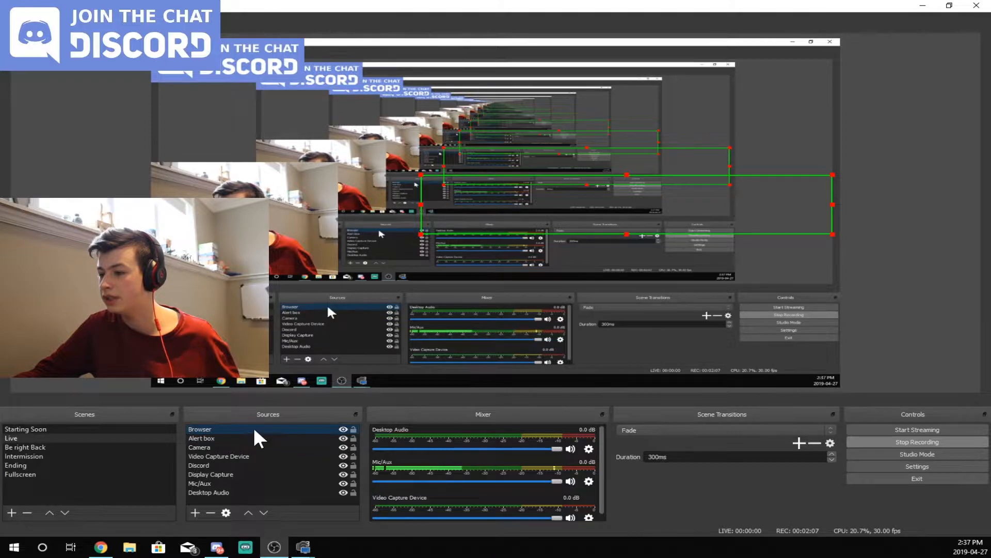
Remove the Browser source from the Live scene
right_click(287, 430)
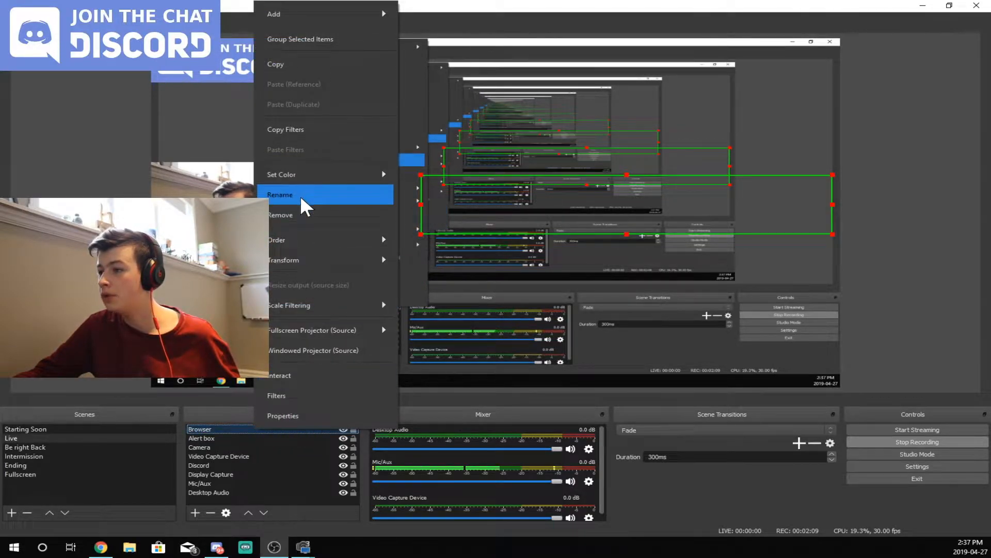
left_click(301, 213)
left_click(494, 291)
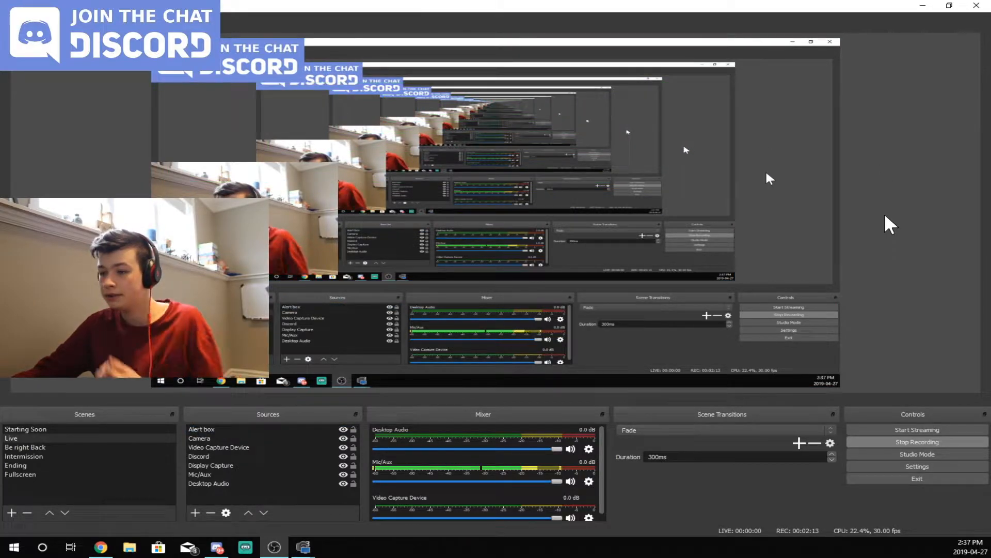
Select the Alert box source in Live, view the Starting Soon scene and return to Live
left_click(245, 430)
left_click(45, 429)
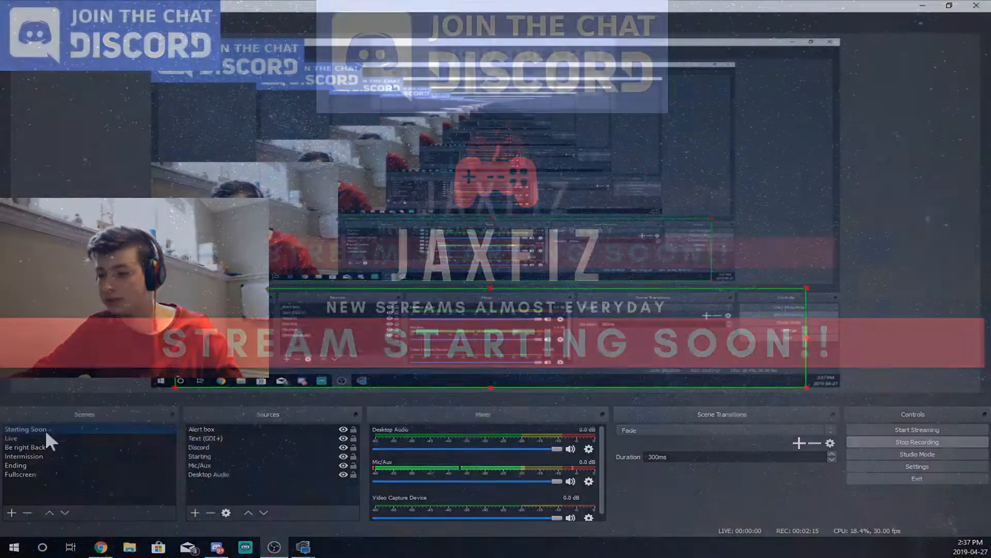
left_click(44, 438)
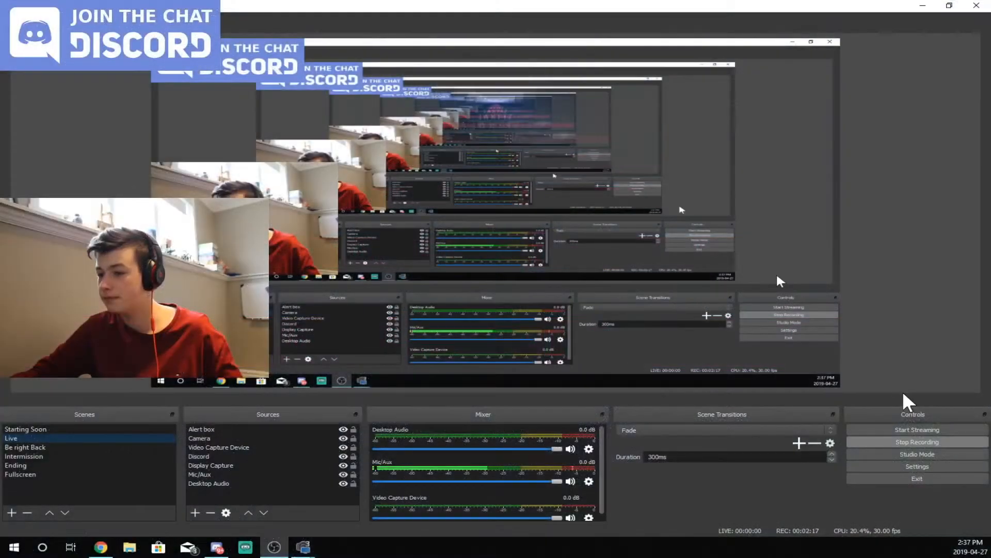
Turn on Studio Mode and preview the Starting Soon, Live, Be right Back, Intermission and Ending scenes one after another
left_click(903, 454)
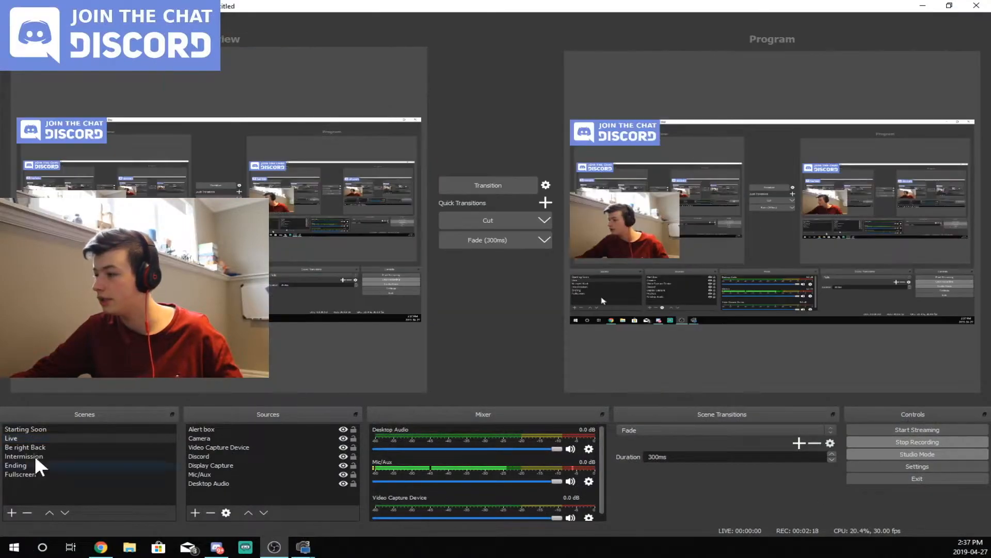
left_click(46, 428)
left_click(45, 437)
left_click(41, 447)
left_click(36, 457)
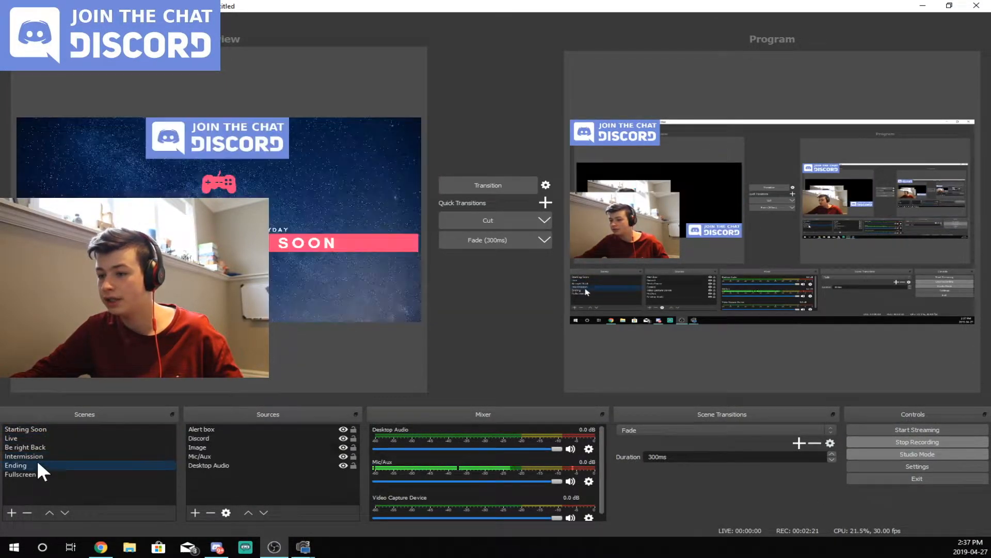
left_click(36, 464)
View the options for the Alert box source in Live and for the sources in Be right Back, and leave Studio Mode on Live
left_click(57, 439)
left_click(216, 430)
right_click(215, 430)
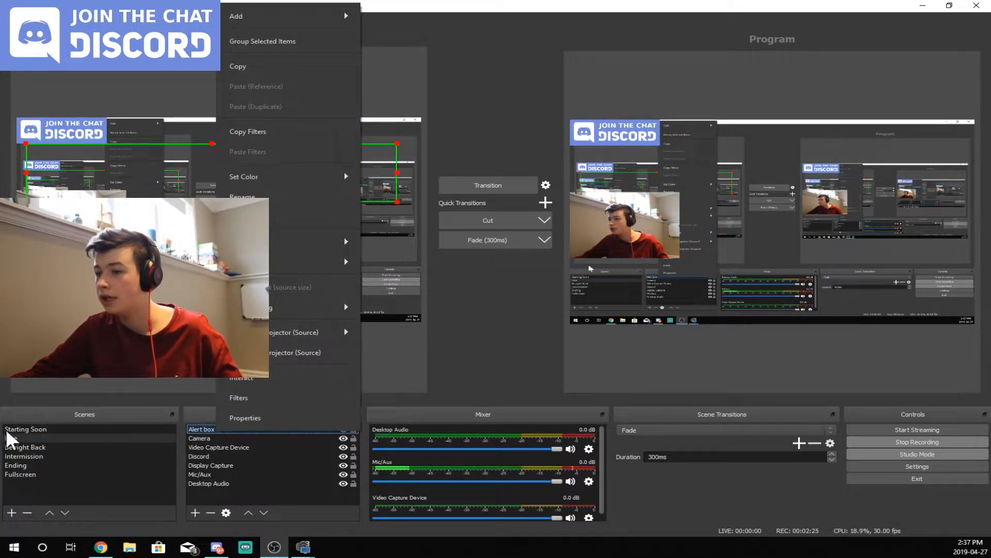
left_click(49, 448)
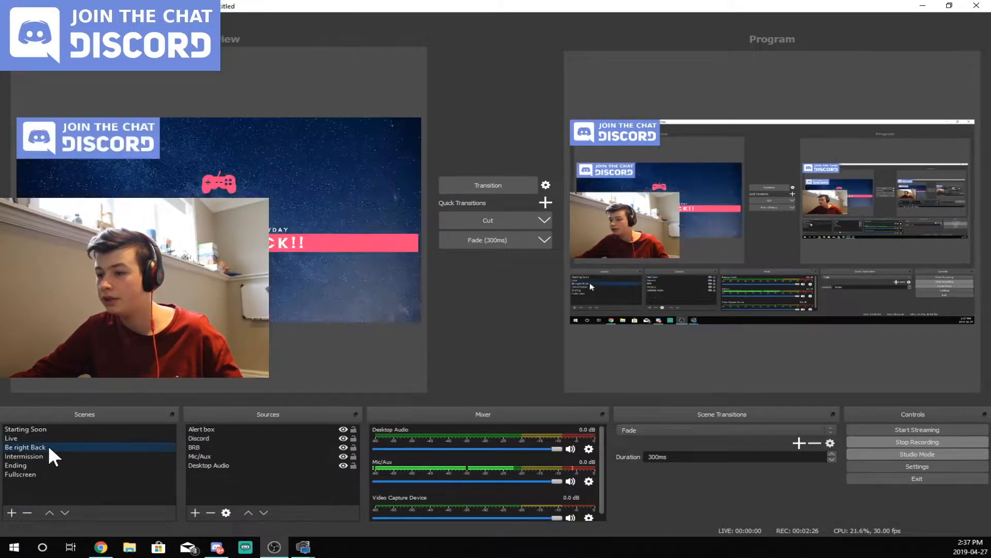
right_click(225, 481)
left_click(271, 411)
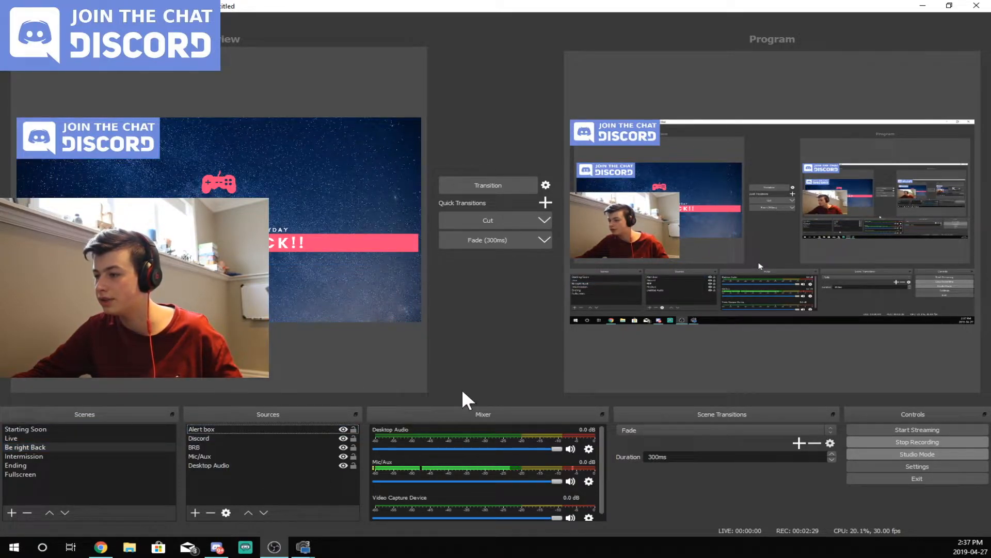
left_click(26, 438)
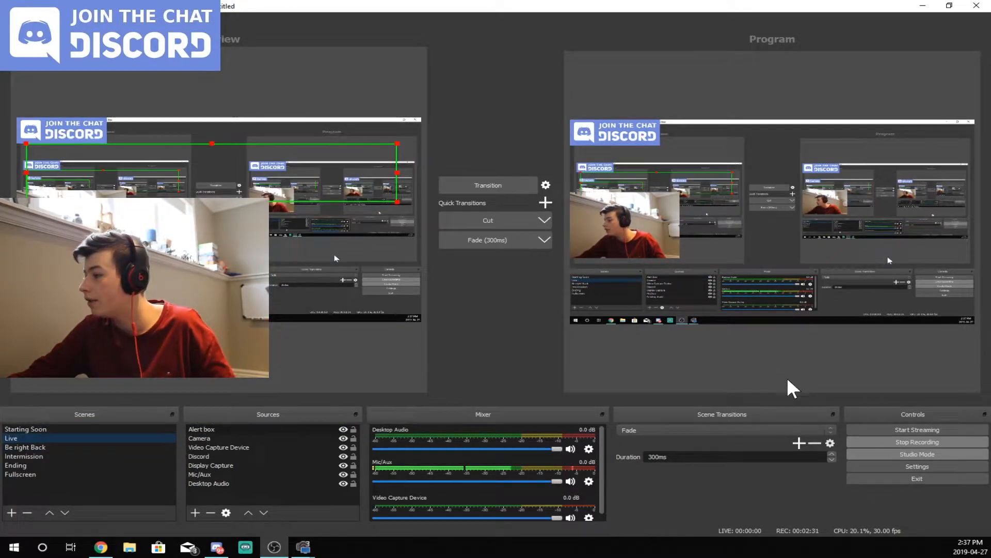
left_click(912, 453)
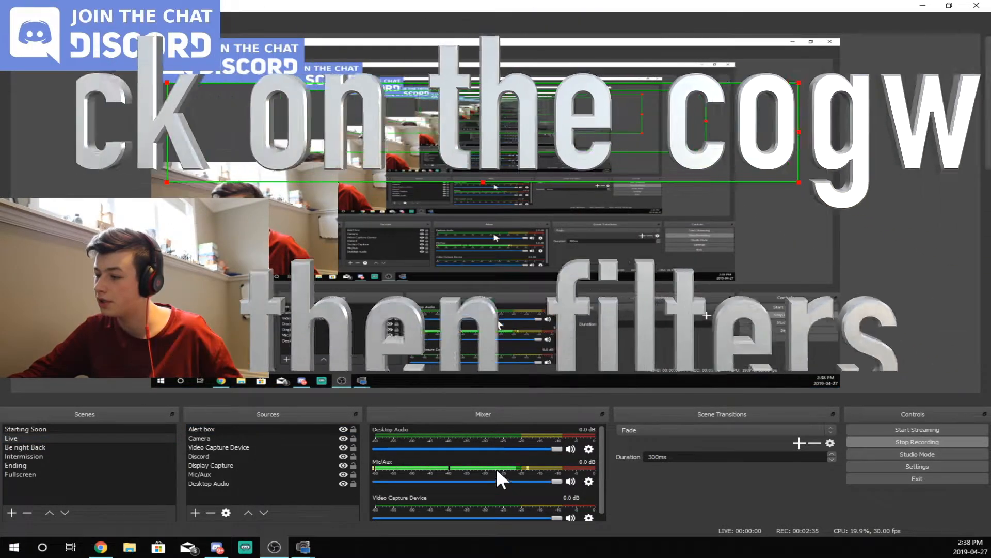
Open the Desktop Audio filters, review the Gain filter's setting and close them
left_click(588, 449)
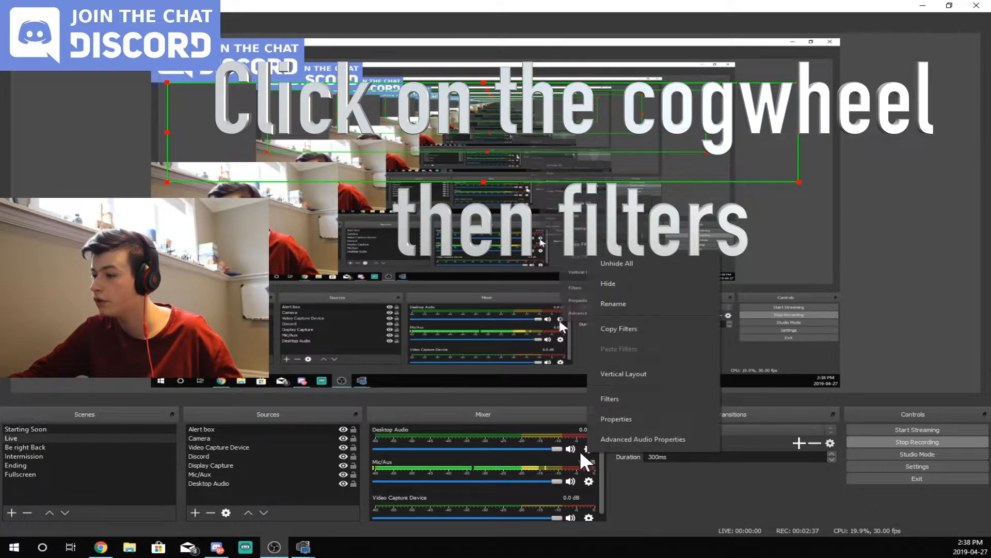
left_click(629, 410)
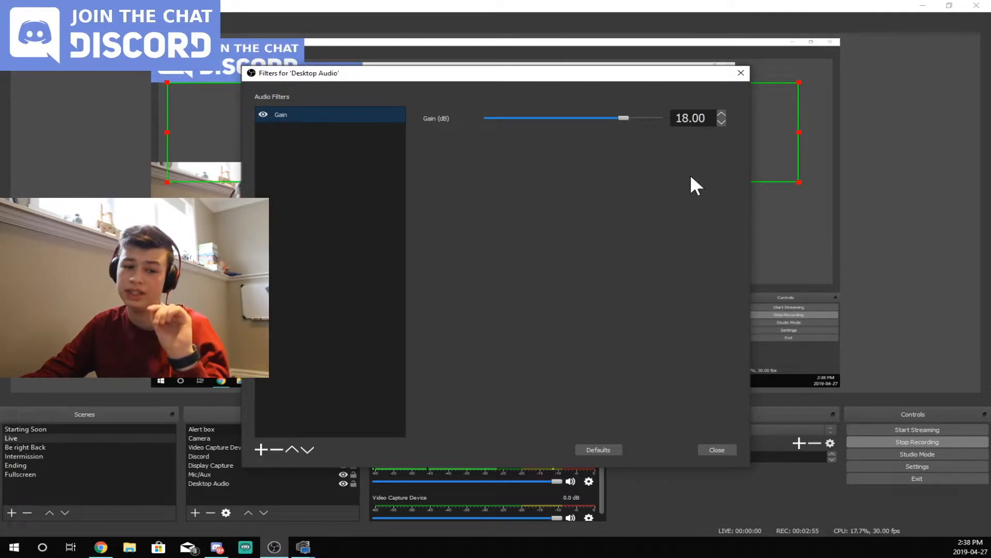
left_click(726, 449)
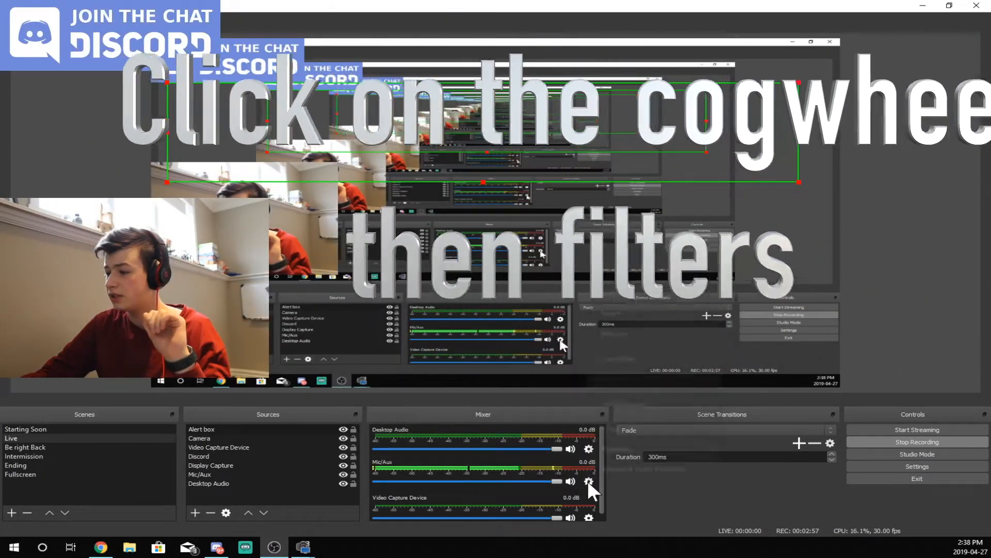
Open the Mic/Aux filters and review the Gain and Noise Suppression settings and the list of filters that can be added
left_click(587, 481)
left_click(612, 429)
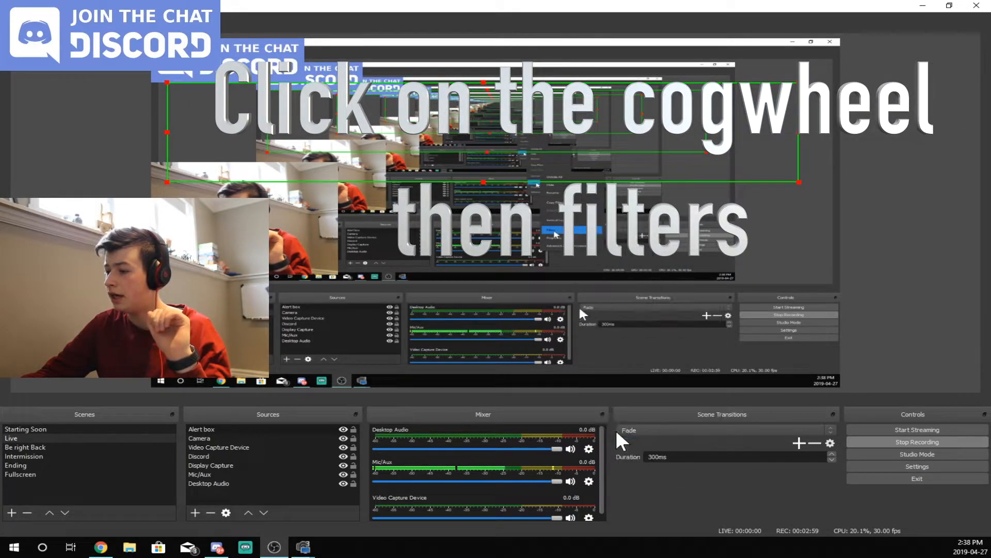
left_click(297, 116)
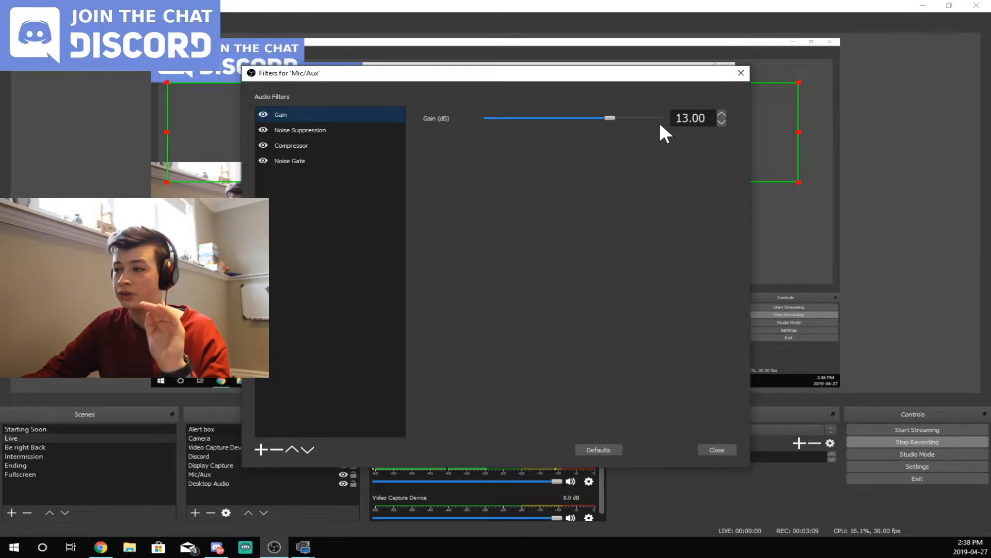
left_click(318, 134)
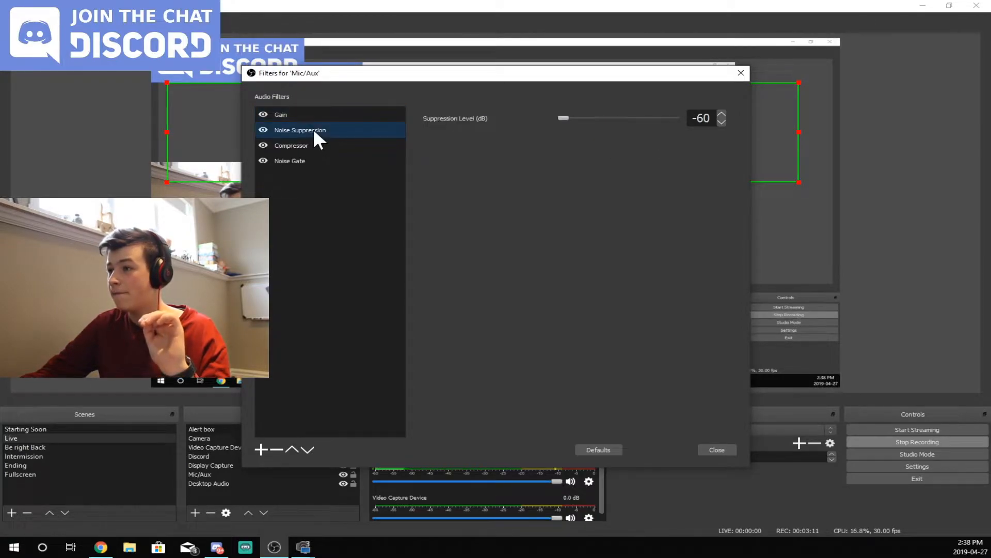
left_click(264, 446)
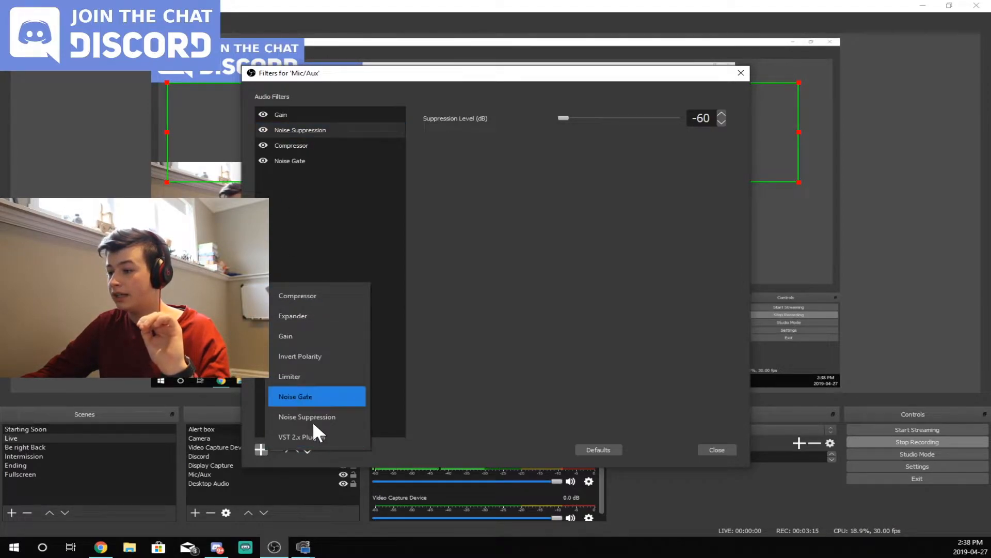
left_click(559, 335)
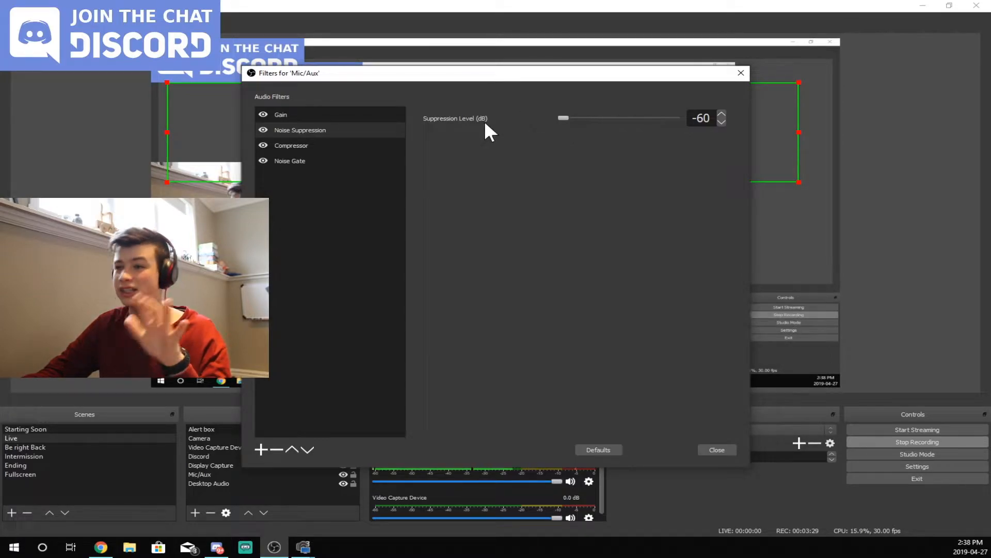
Review the Compressor and Noise Gate settings among the Mic/Aux filters
left_click(346, 148)
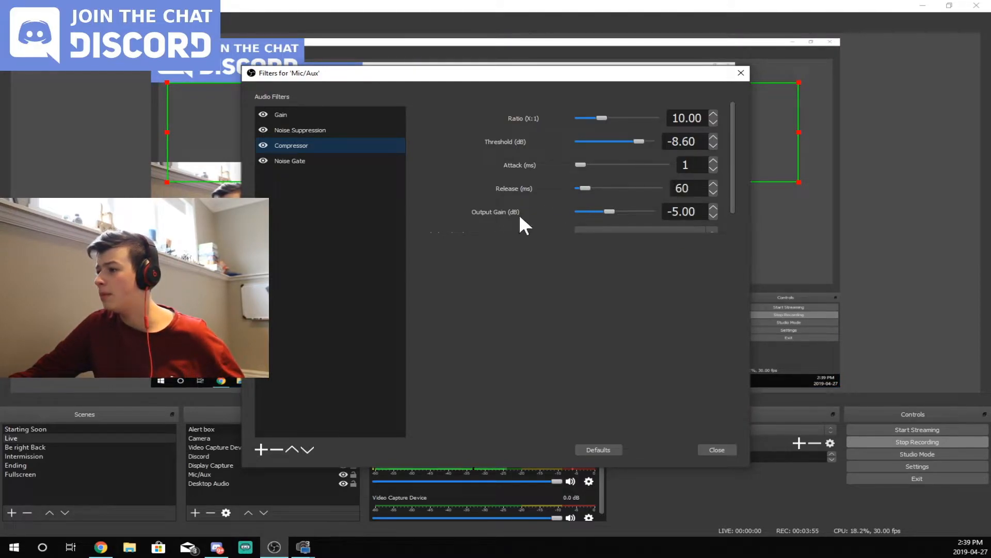
scroll(511, 212, "down", 1)
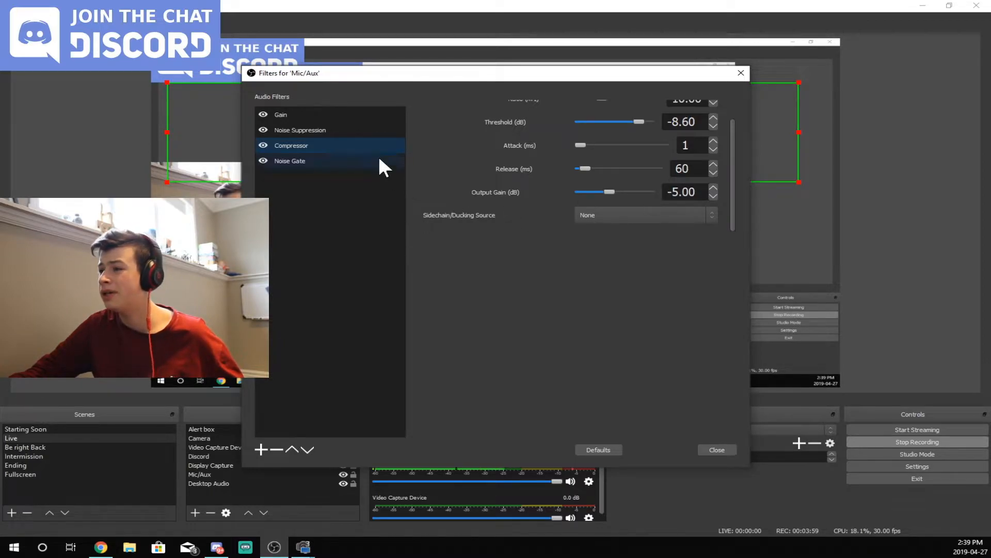
left_click(313, 159)
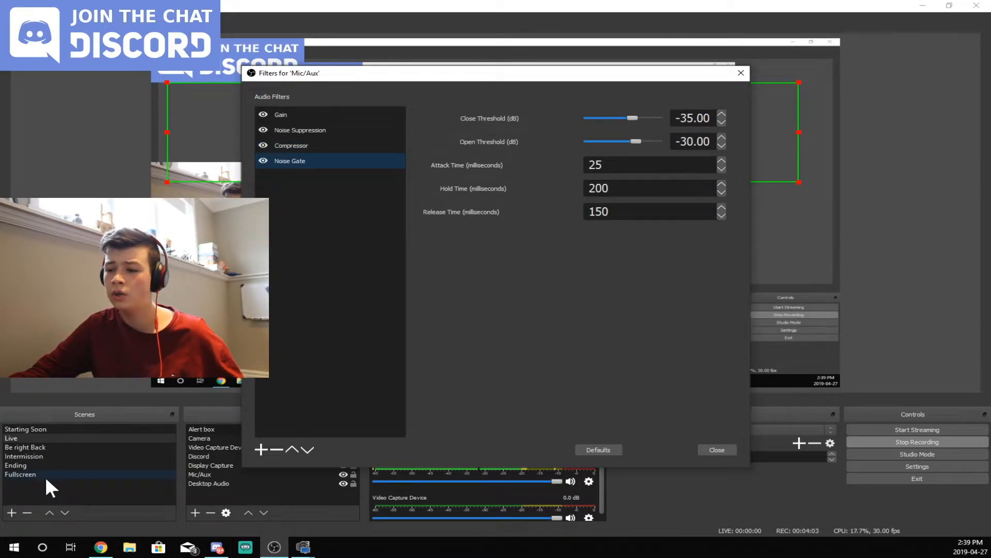
Switch to Chrome and read the microphone filter guide, highlighting the Noise Gate explanations of Close Threshold and Open Threshold
left_click(101, 547)
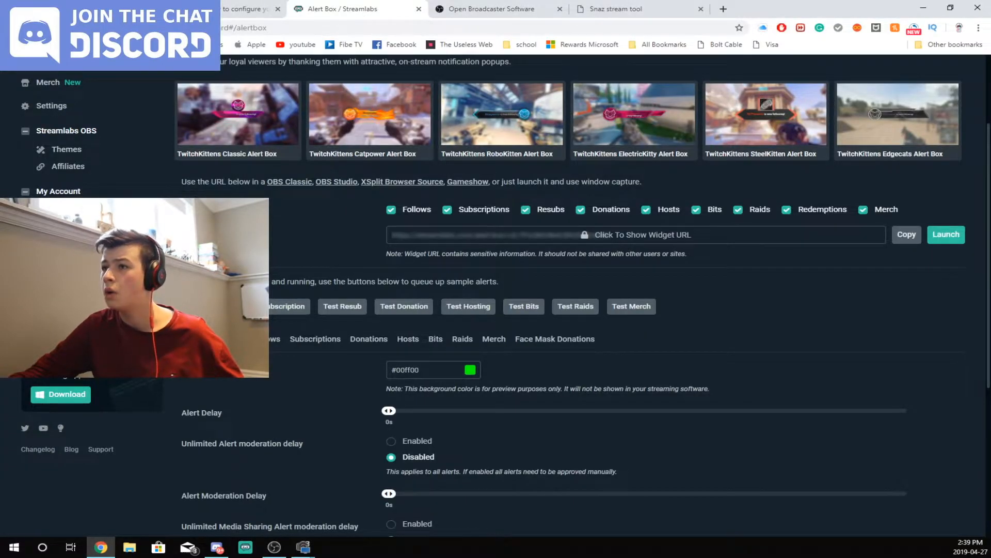
key("ctrl+shift+Tab")
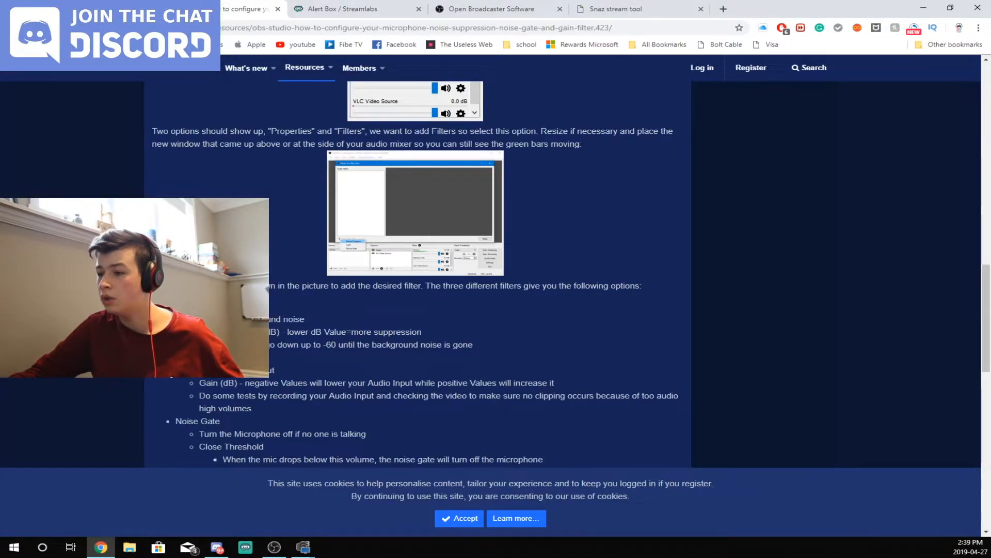
scroll(256, 419, "down", 7)
scroll(417, 274, "up", 6)
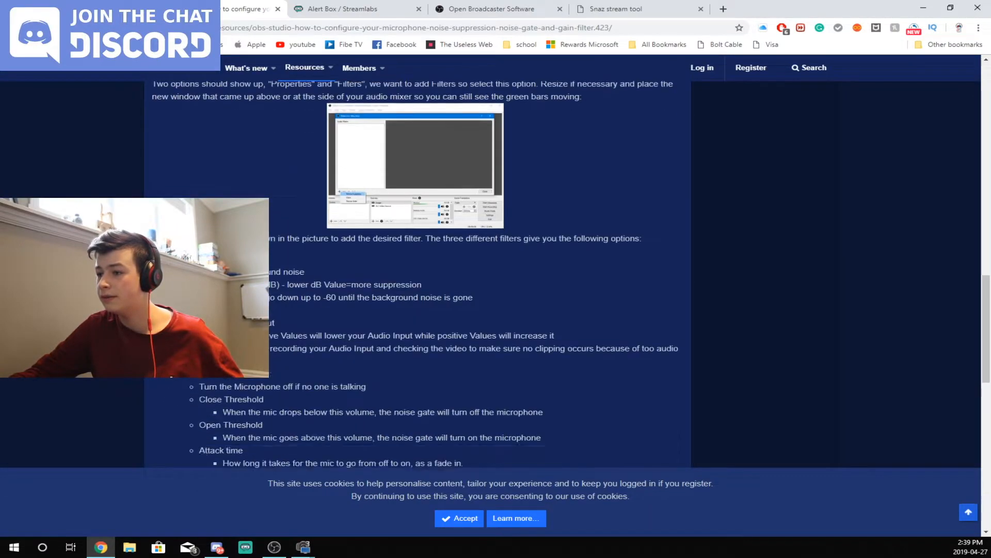
scroll(417, 274, "down", 2)
left_click_drag(228, 300, 544, 300)
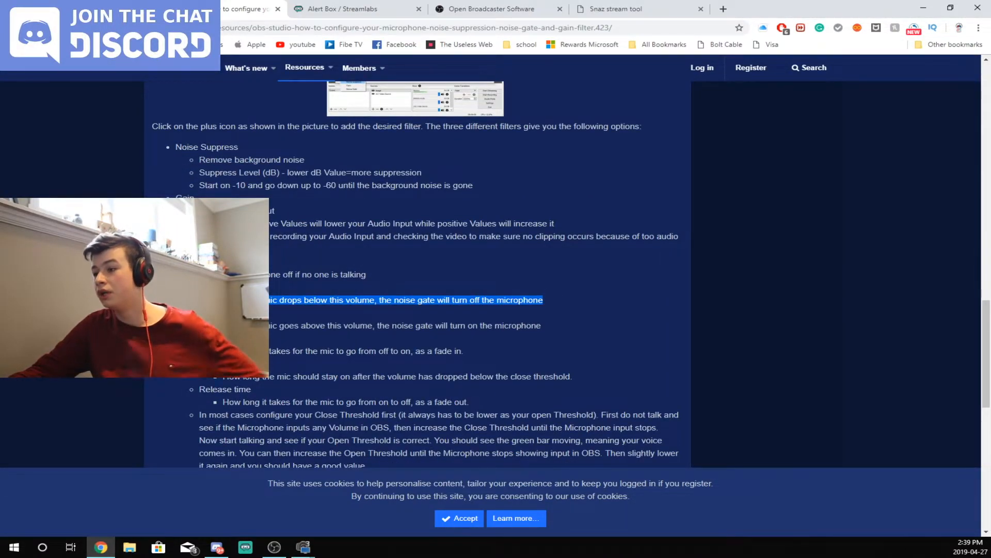
left_click(553, 323)
left_click_drag(227, 326, 563, 330)
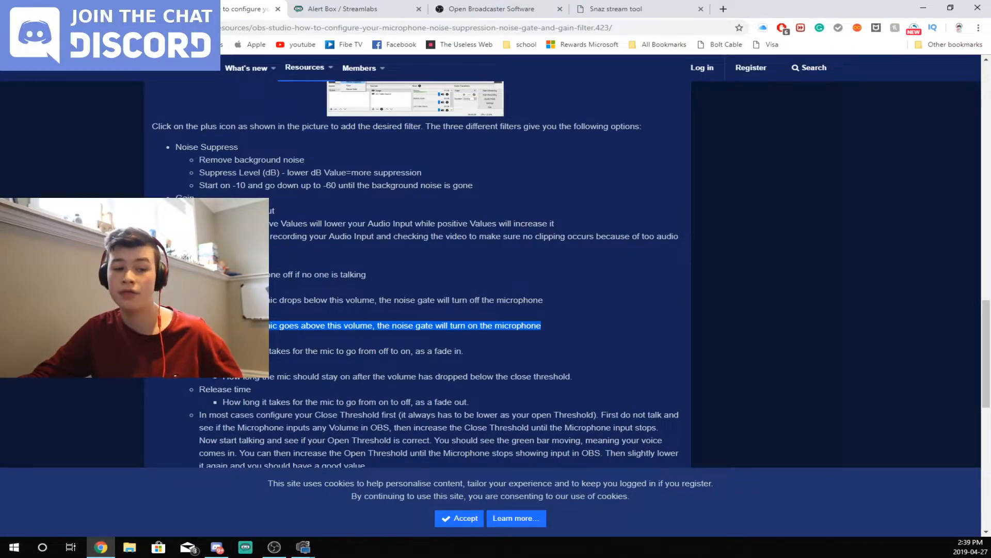
Switch back to OBS, move the Mic/Aux filters window to uncover the Mic/Aux meter, and close it after reviewing the Noise Gate
left_click(215, 549)
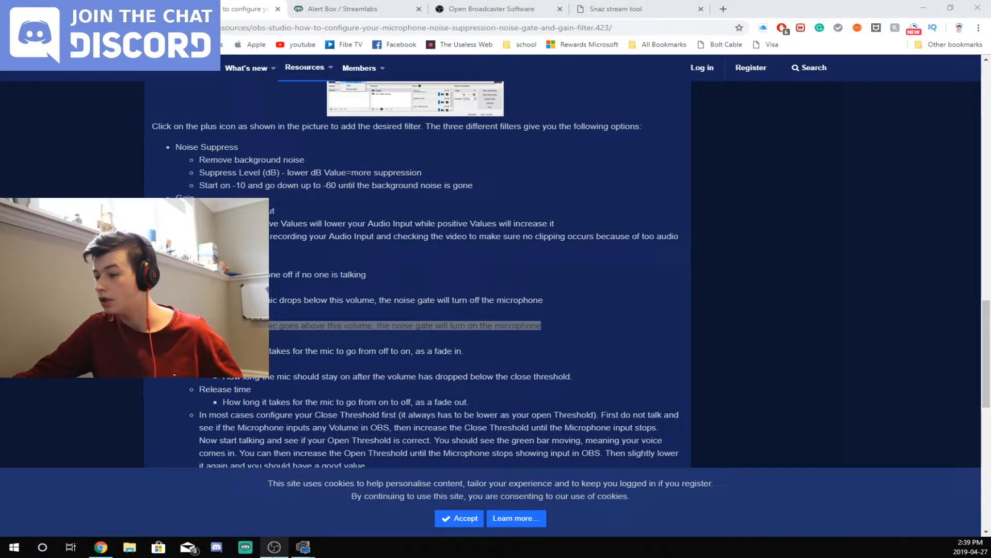
mouse_move(274, 554)
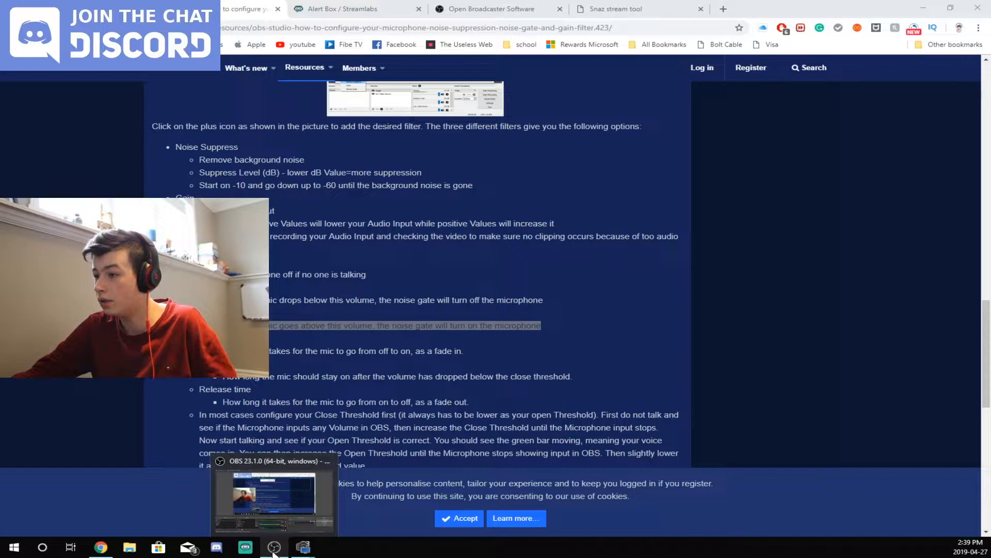
left_click(274, 518)
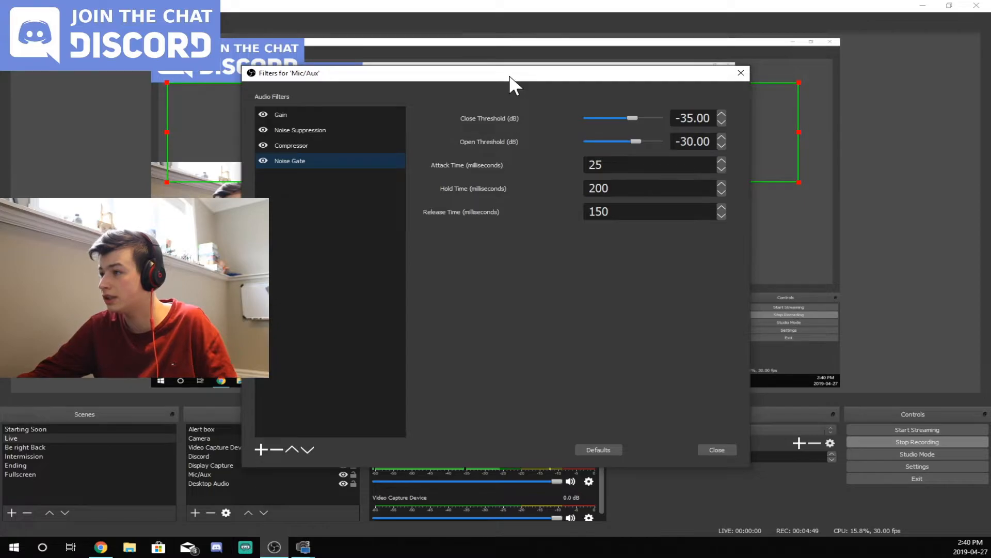
left_click_drag(510, 77, 573, 45)
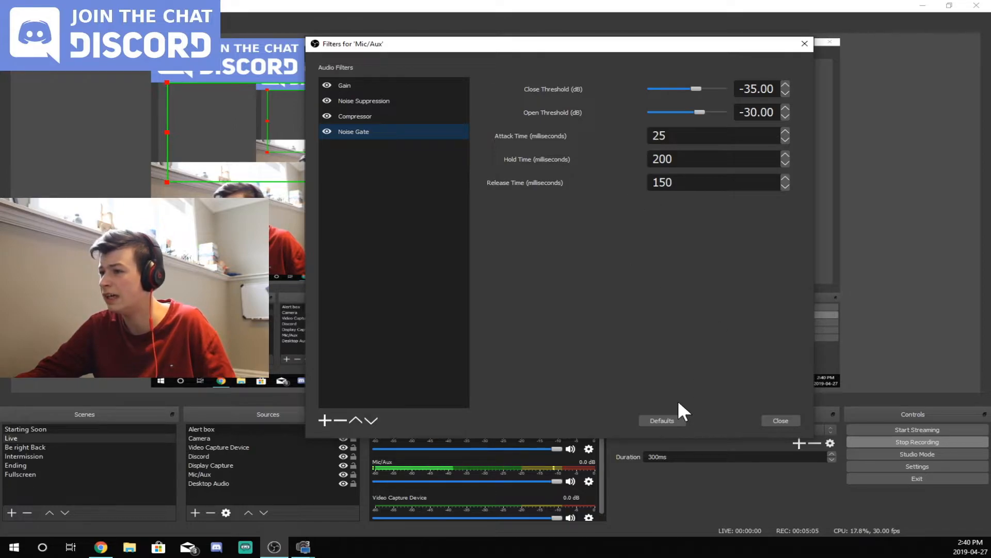
left_click(779, 420)
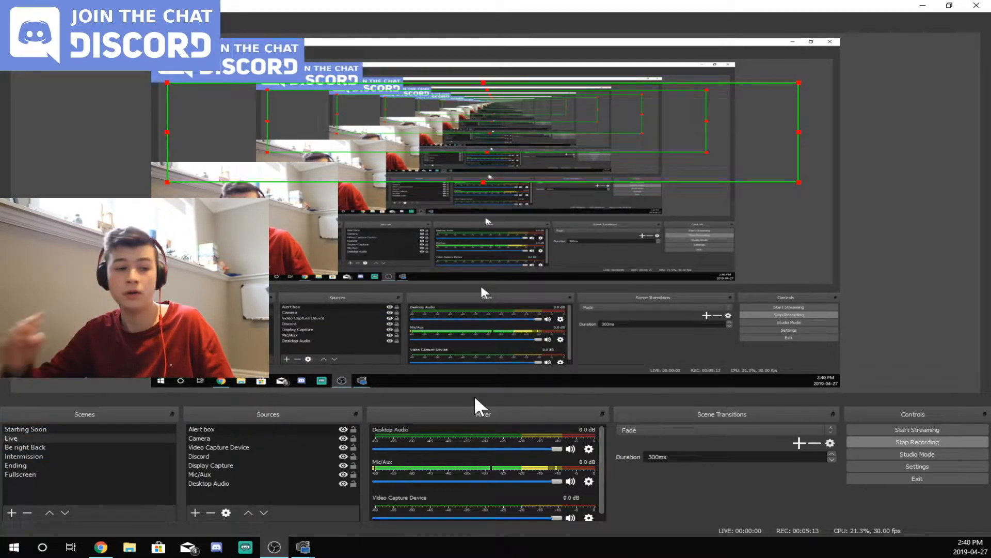
Open the OBS settings and review the General options, including the available languages and the output options
left_click(878, 464)
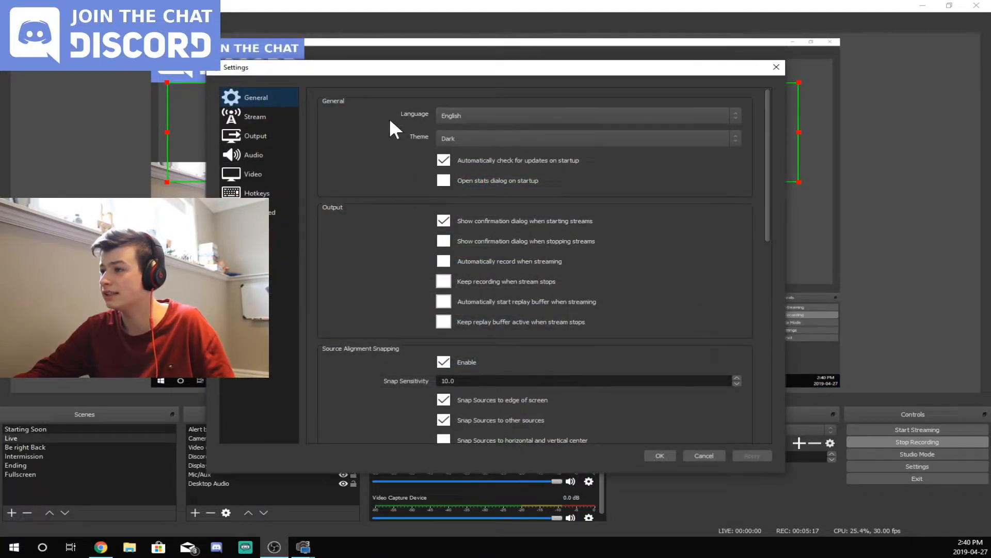
left_click(453, 114)
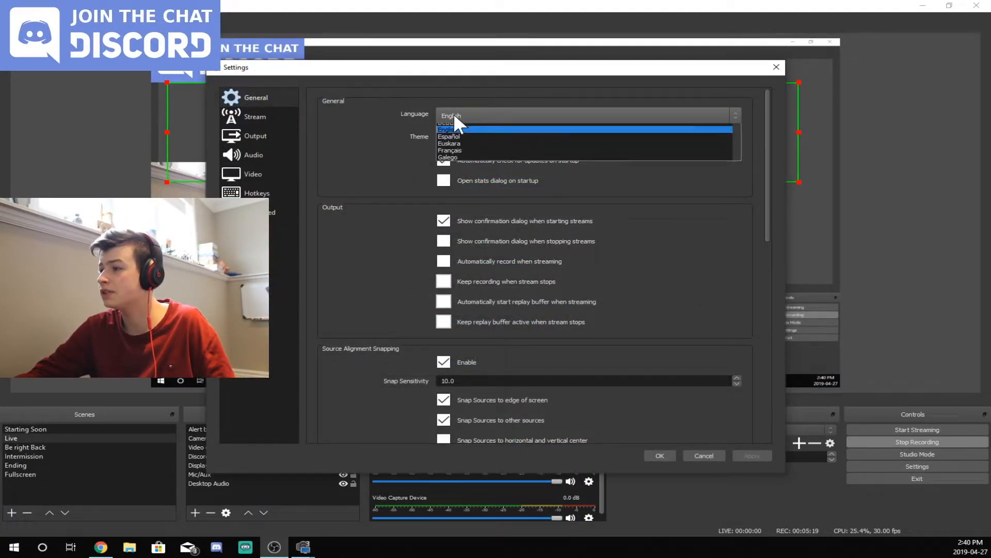
left_click(347, 118)
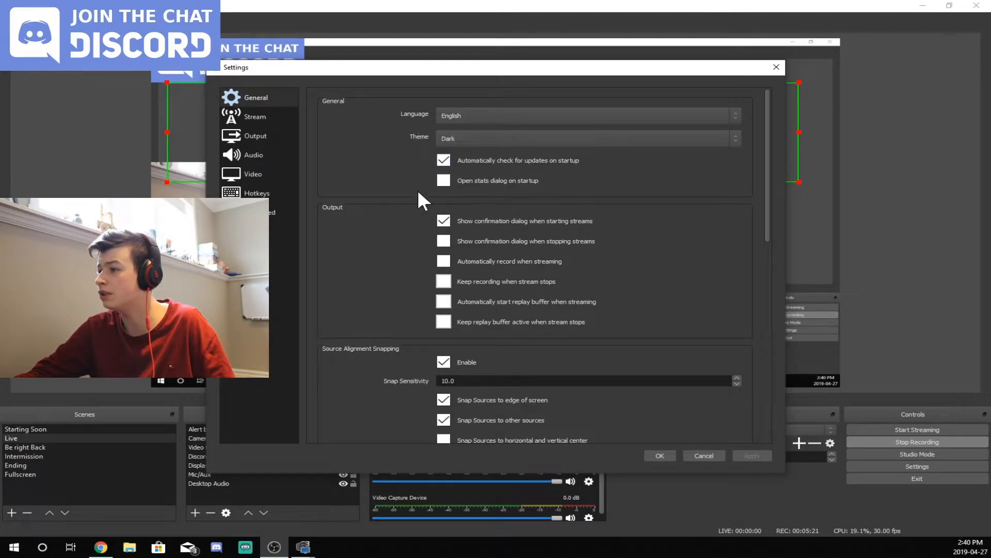
scroll(317, 158, "down", 2)
scroll(362, 160, "down", 1)
scroll(382, 151, "up", 2)
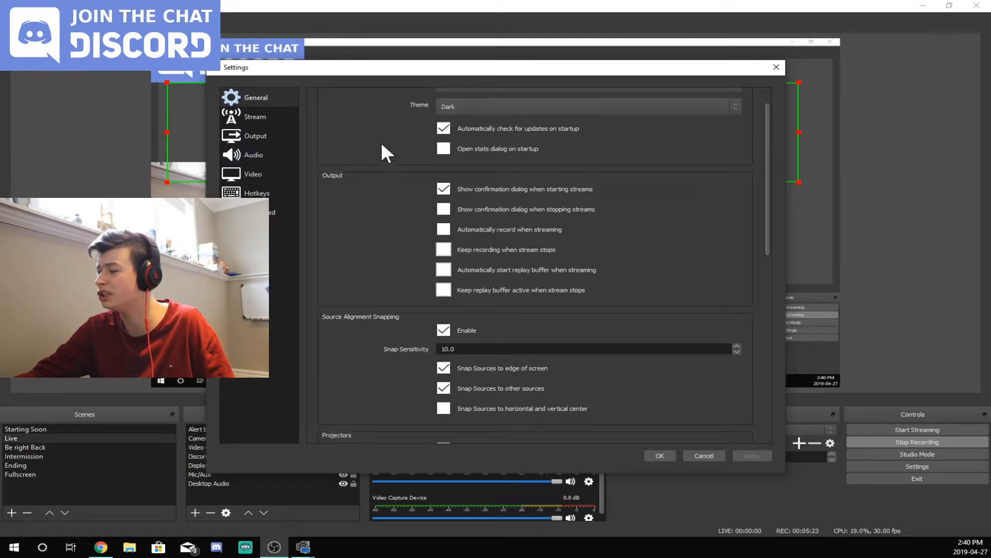
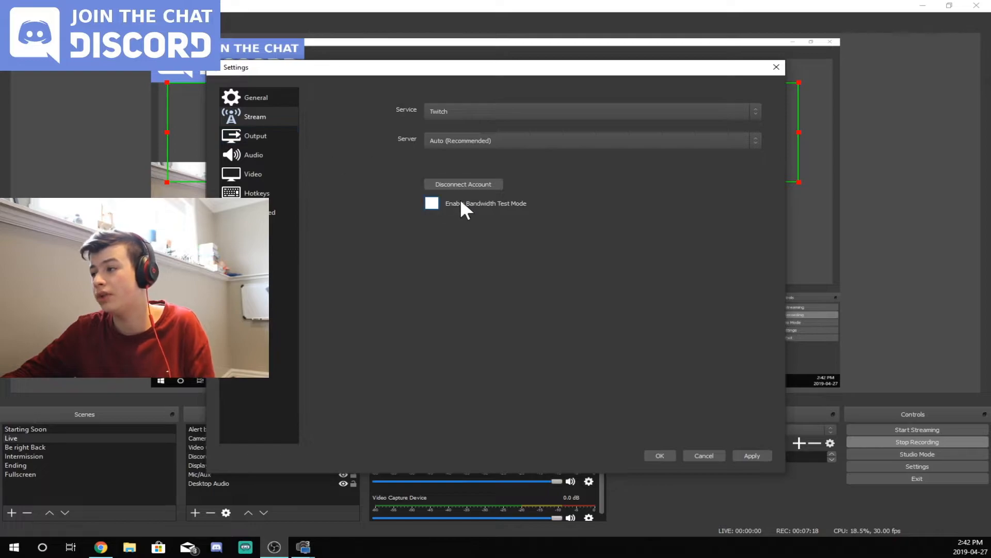
Open the Output settings and review the streaming encoder options
left_click(276, 139)
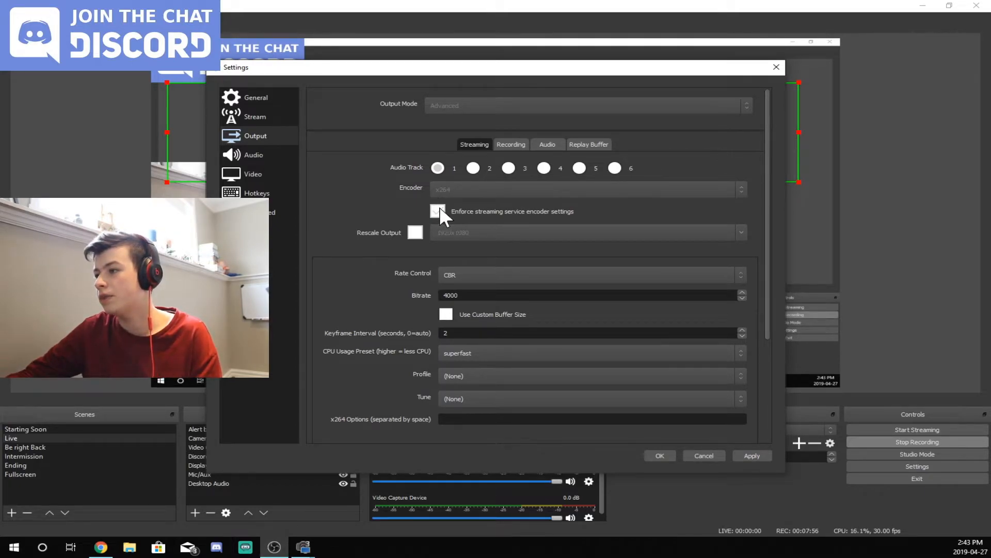
scroll(439, 206, "down", 1)
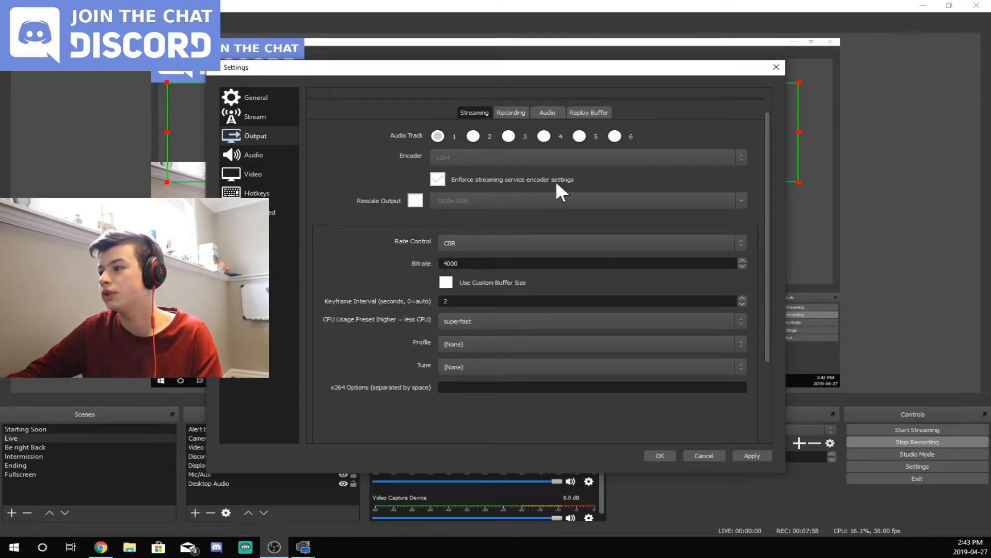
scroll(440, 189, "down", 1)
scroll(439, 201, "down", 2)
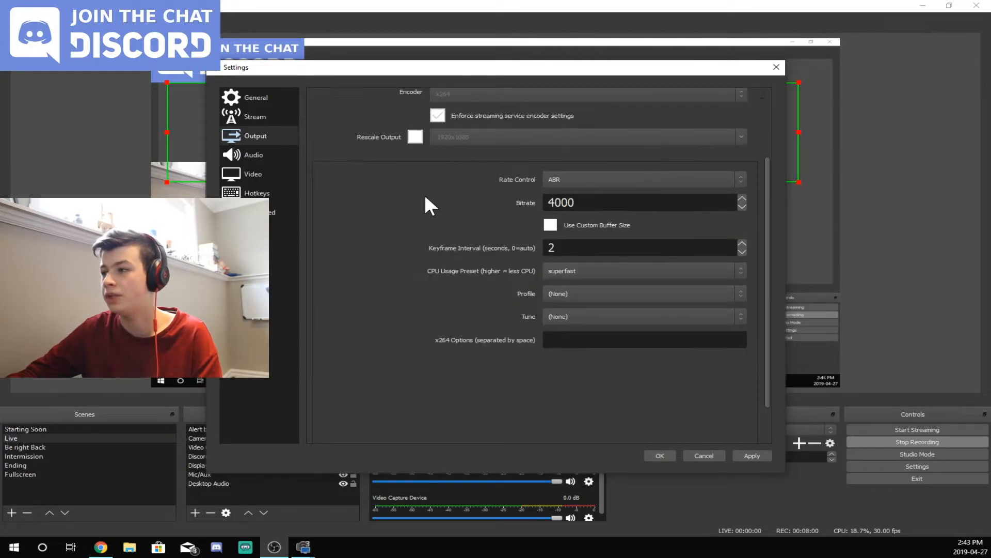
scroll(420, 201, "up", 3)
scroll(424, 255, "down", 1)
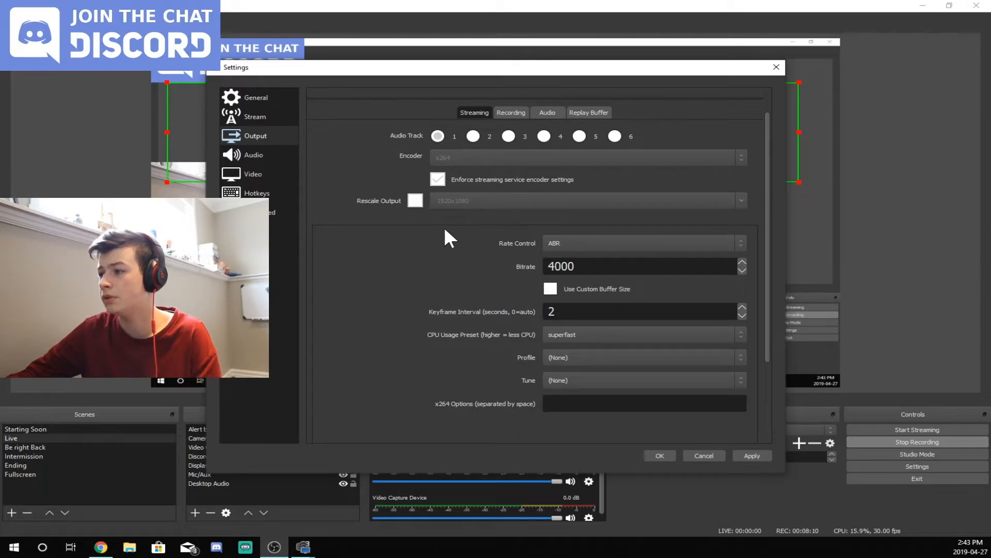
Set the streaming Rate Control to CBR
scroll(446, 230, "down", 1)
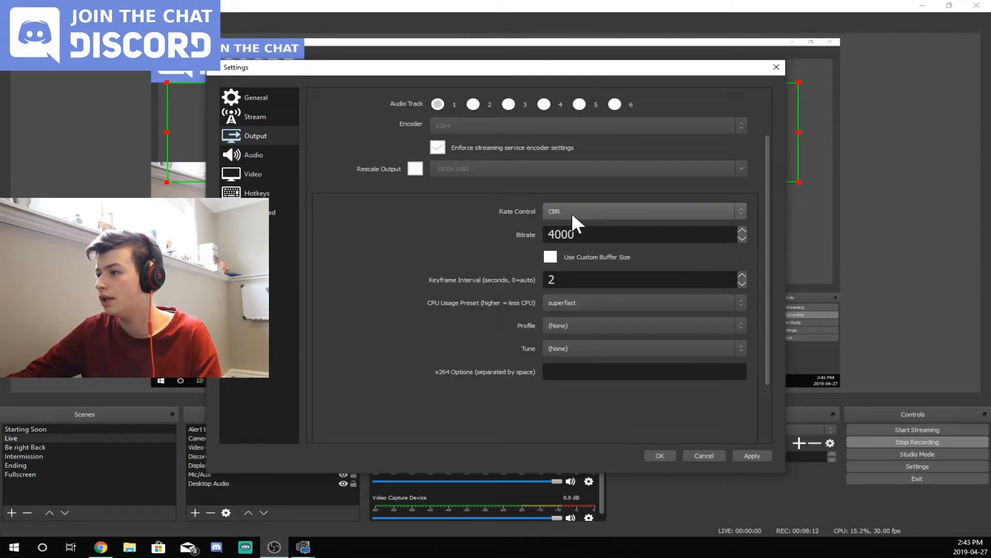
scroll(572, 212, "up", 1)
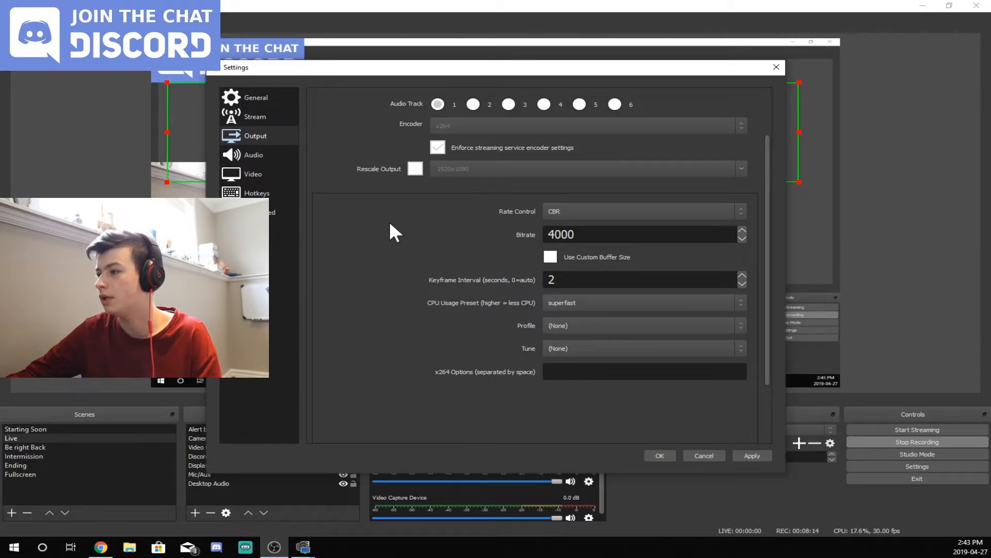
left_click(560, 211)
left_click(563, 223)
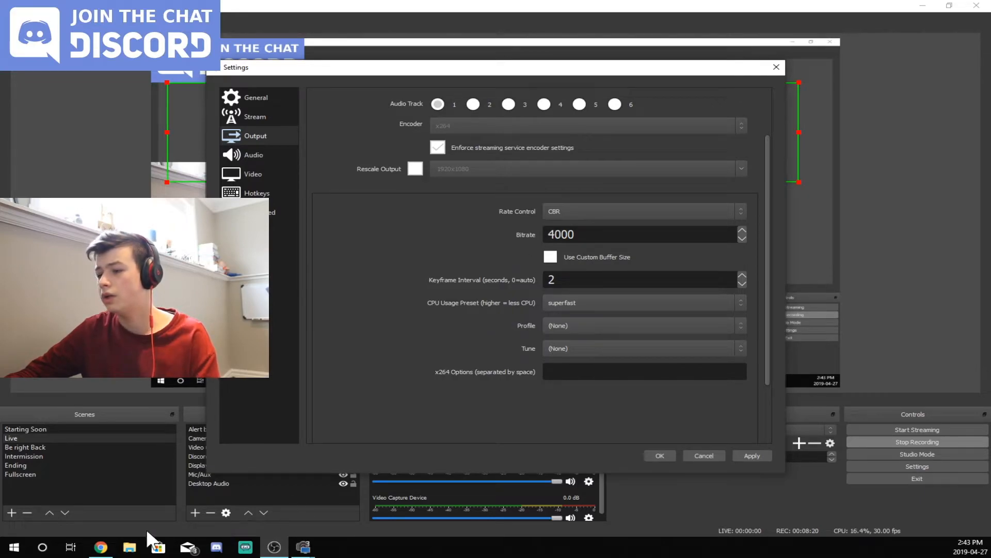
Switch to Chrome and examine the 1080p 60fps specs on the Twitch Broadcasting Guidelines page
left_click(101, 546)
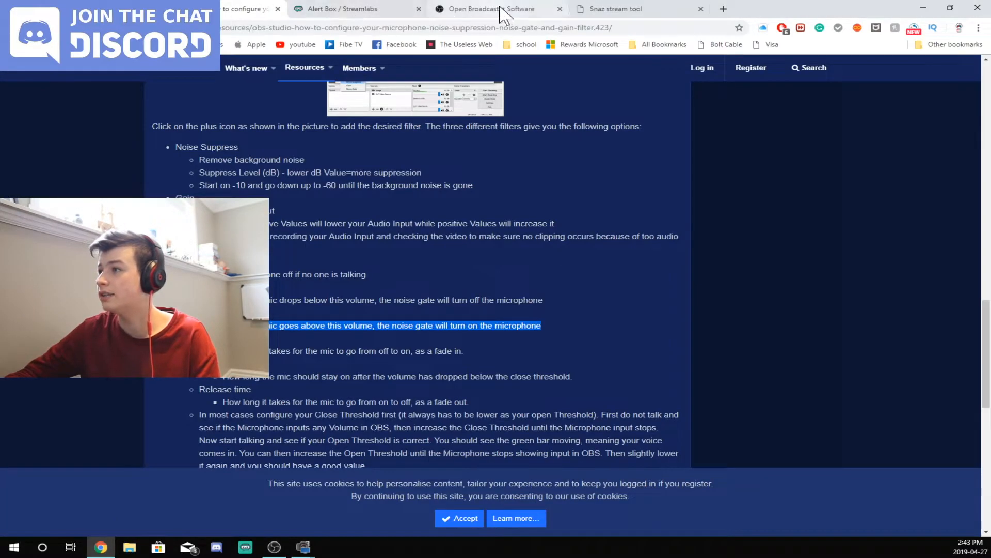
left_click(72, 9)
scroll(424, 443, "down", 1)
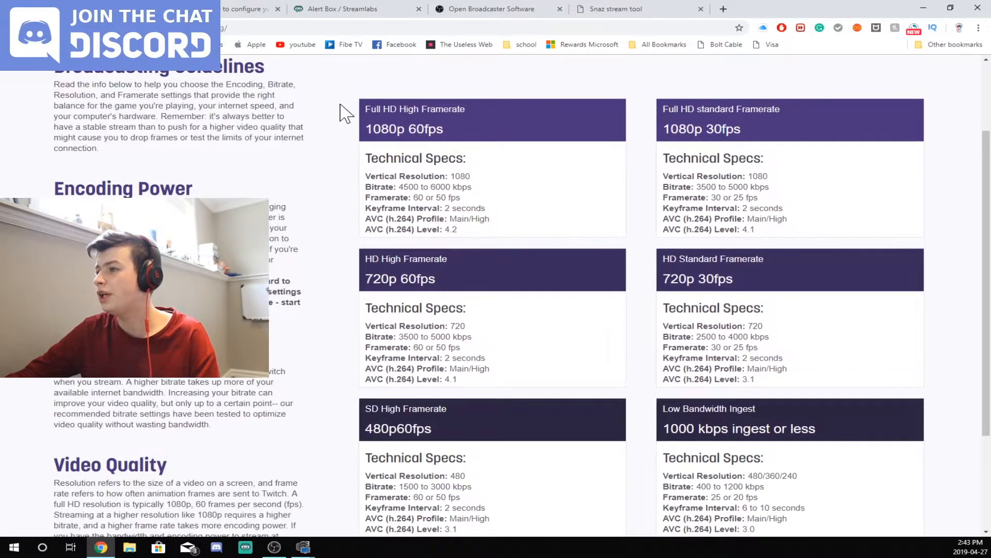
left_click_drag(341, 105, 635, 182)
left_click(635, 182)
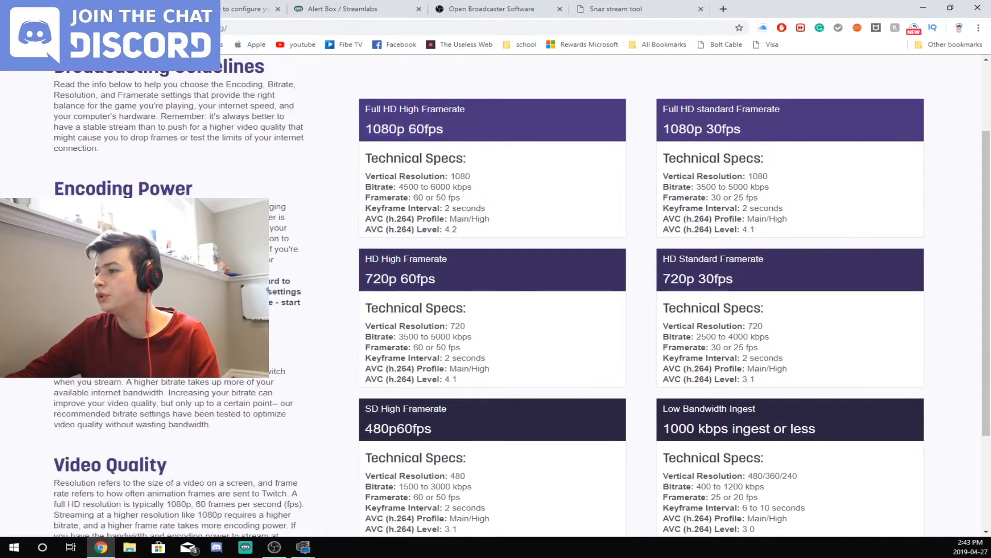
Highlight the 720p 30fps heading and its recommended bitrate in the Broadcasting Guidelines
left_click_drag(662, 261, 761, 288)
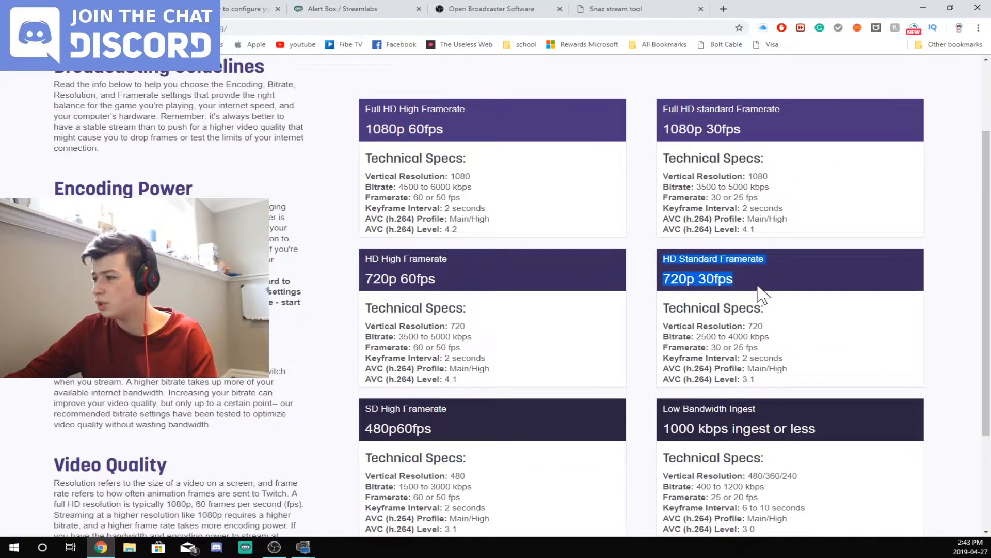
left_click(761, 288)
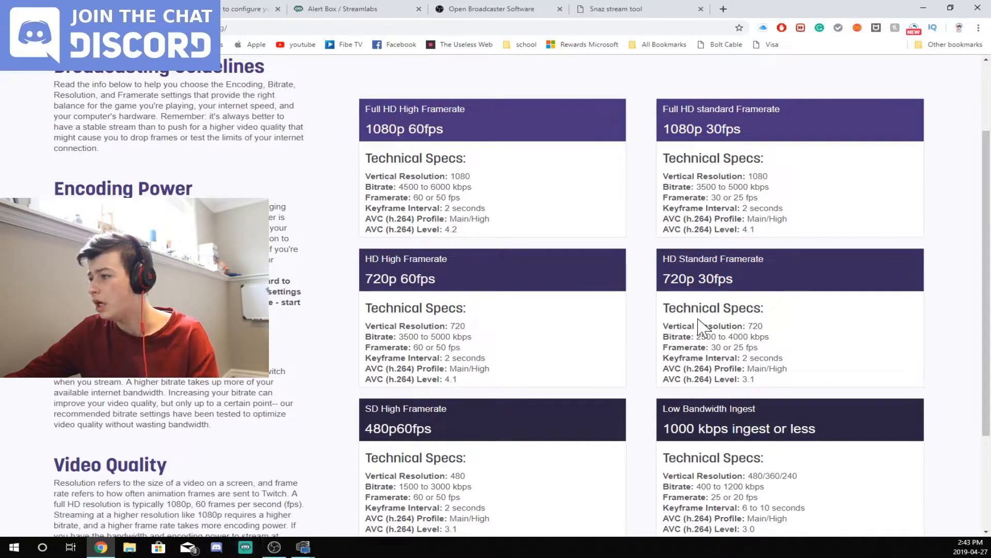
scroll(701, 326, "down", 1)
left_click_drag(687, 284, 775, 295)
left_click(768, 293)
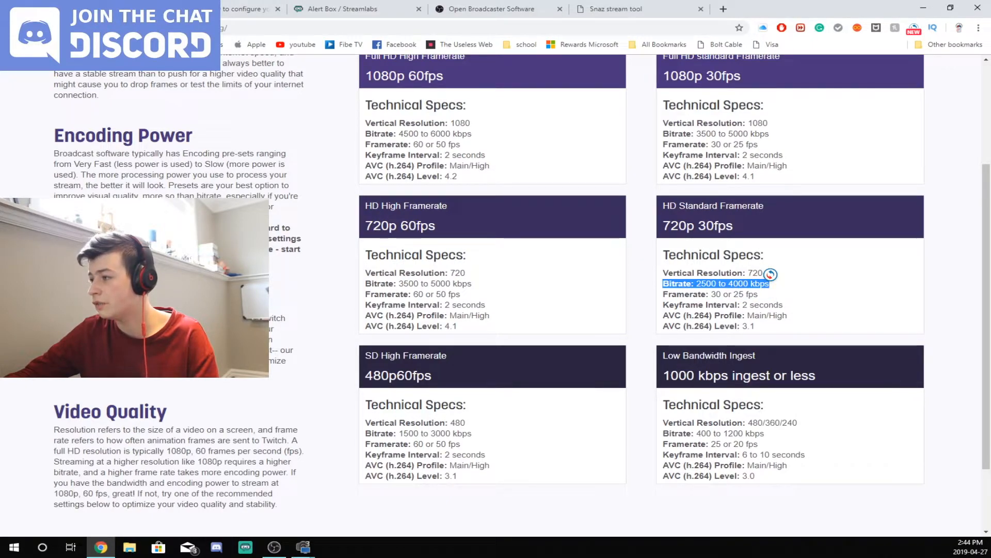
left_click(768, 293)
Switch back to OBS and check the streaming Bitrate value in the Output settings
left_click(274, 547)
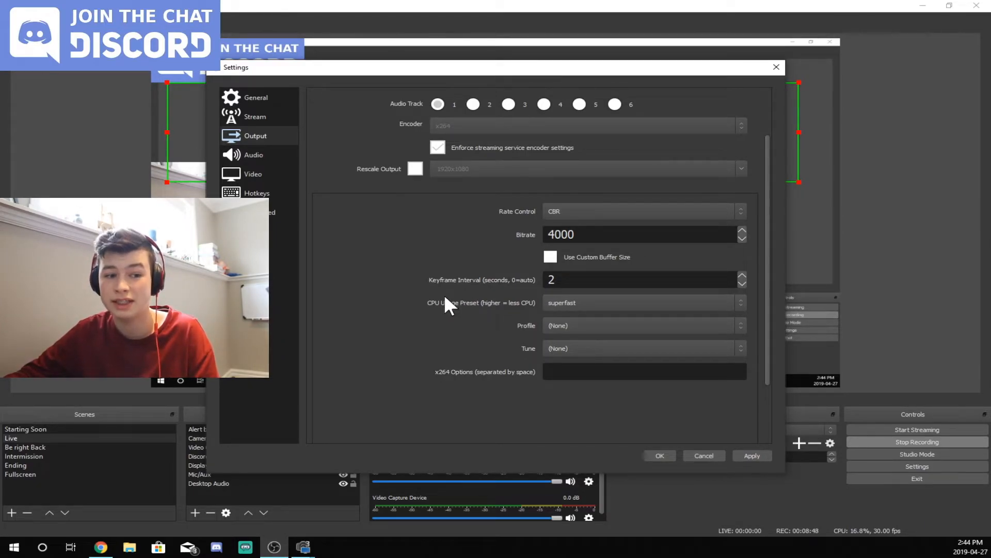
left_click_drag(548, 234, 575, 234)
left_click(489, 240)
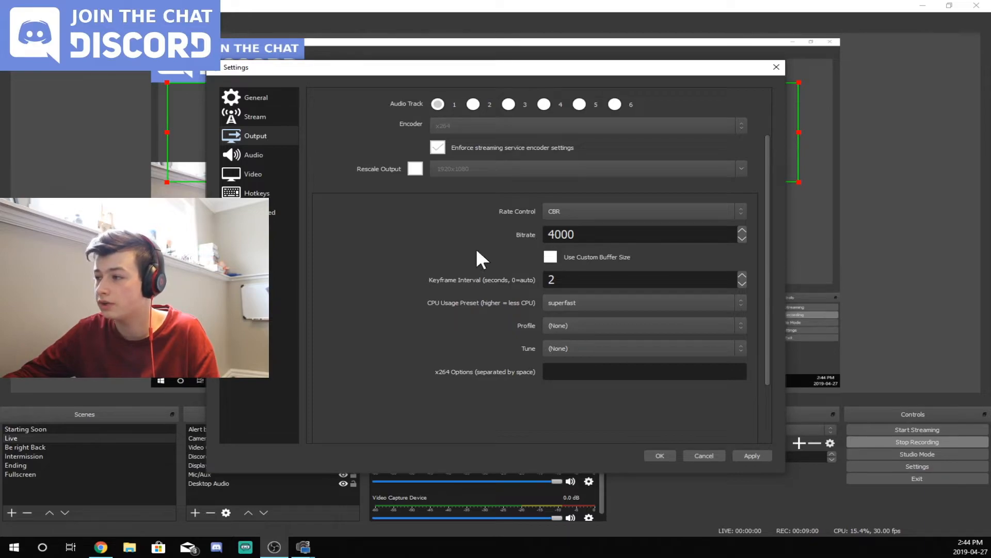
Try fast, faster and veryfast as the CPU Usage Preset of the streaming encoder
scroll(483, 261, "down", 1)
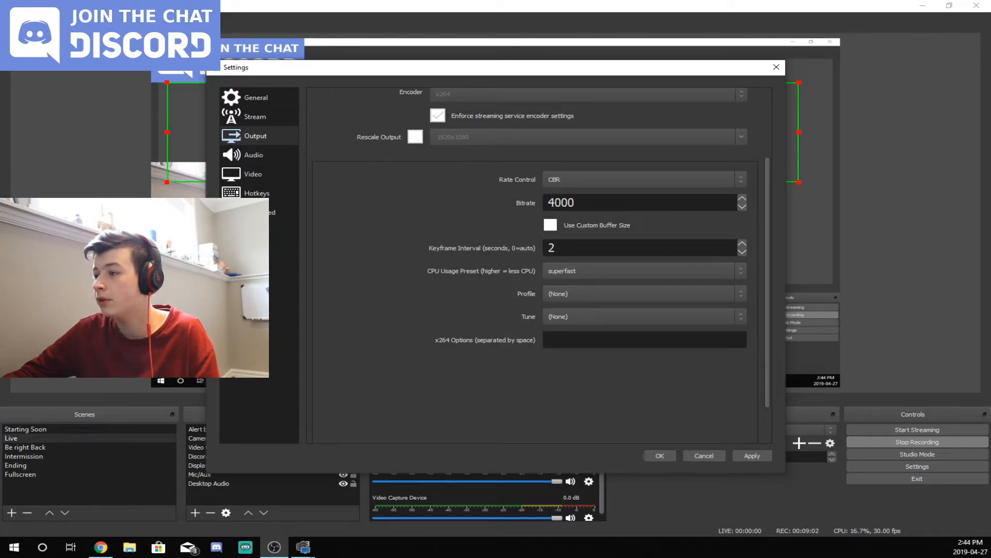
left_click(562, 269)
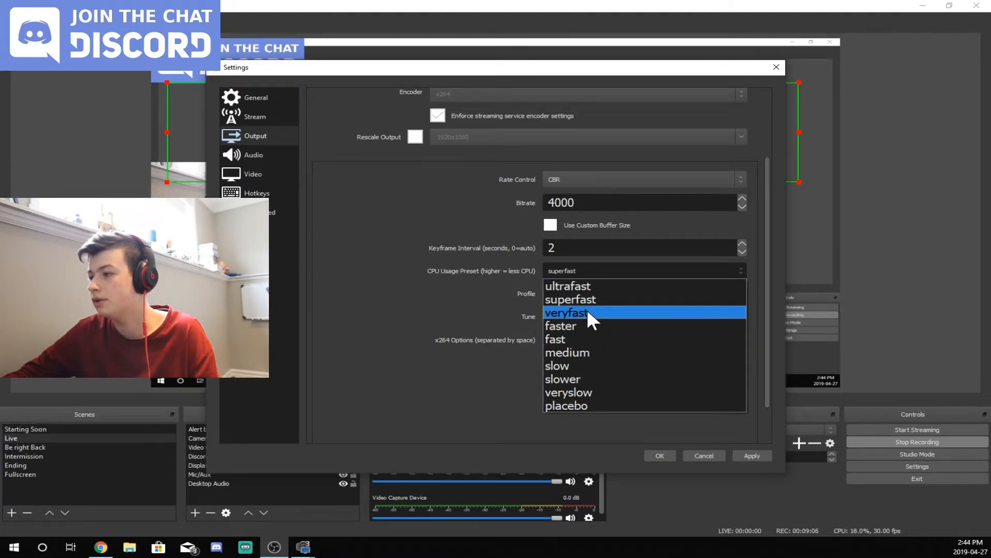
left_click(572, 339)
left_click(580, 270)
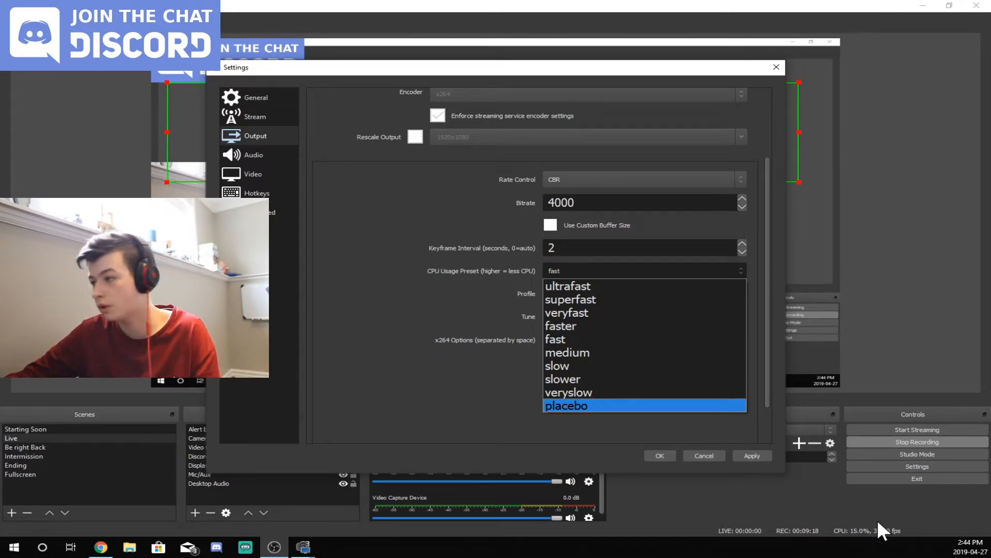
left_click(592, 326)
left_click(559, 271)
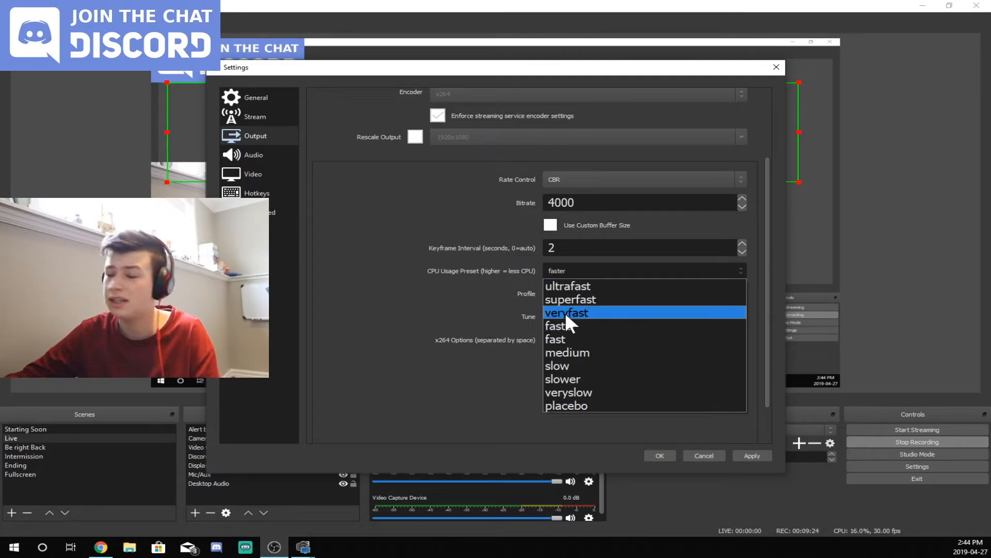
left_click(565, 312)
Try superfast and ultrafast as the CPU Usage Preset and settle on superfast
left_click(585, 272)
left_click(589, 299)
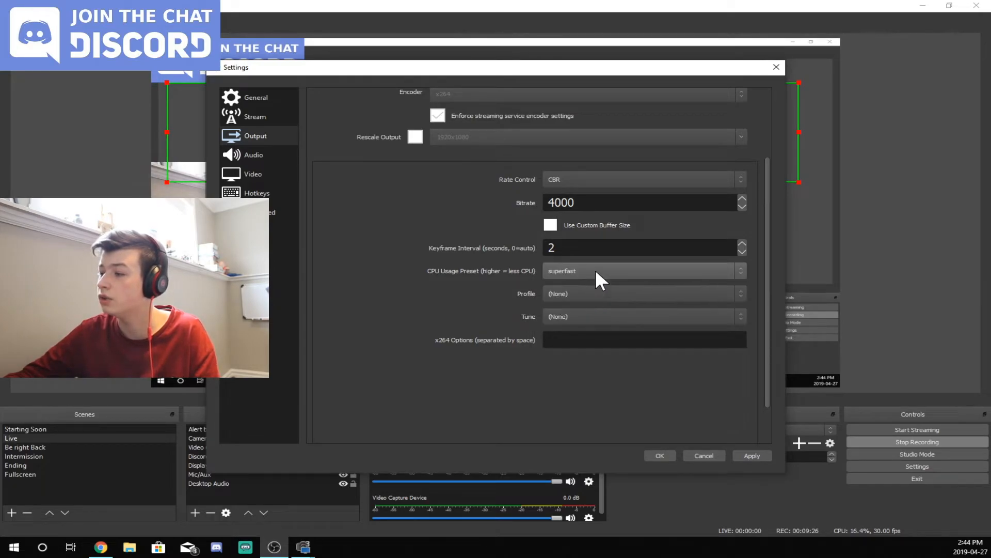
left_click(596, 272)
left_click(593, 284)
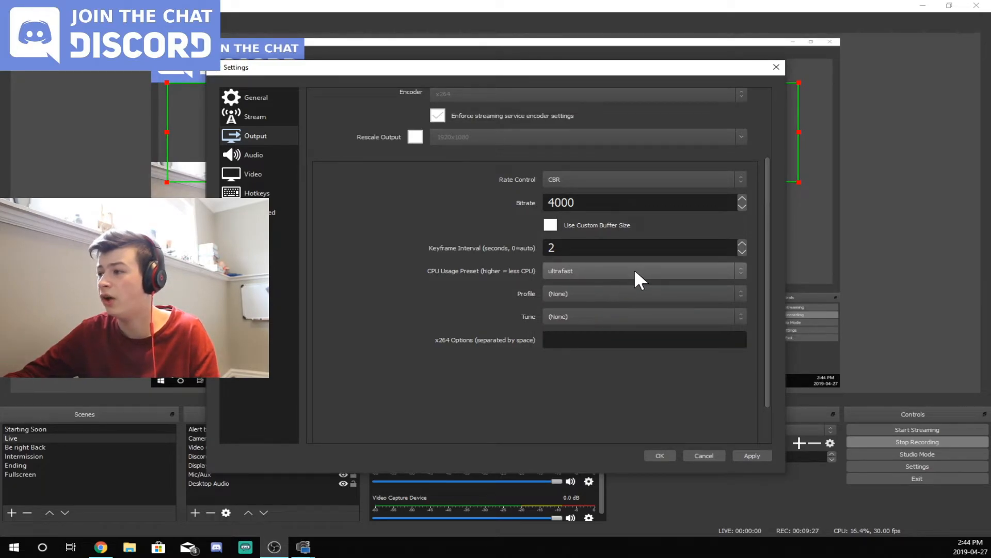
left_click(604, 272)
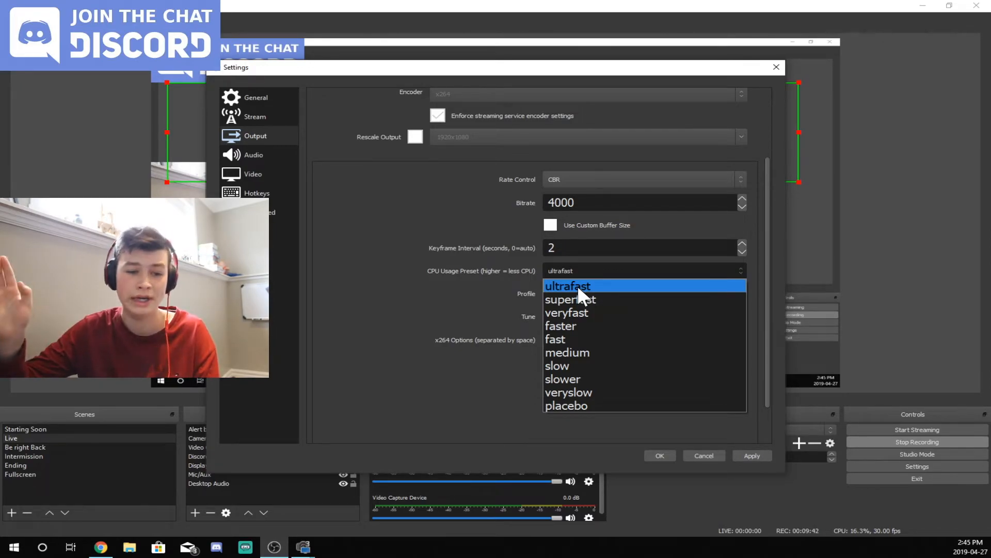
left_click(563, 298)
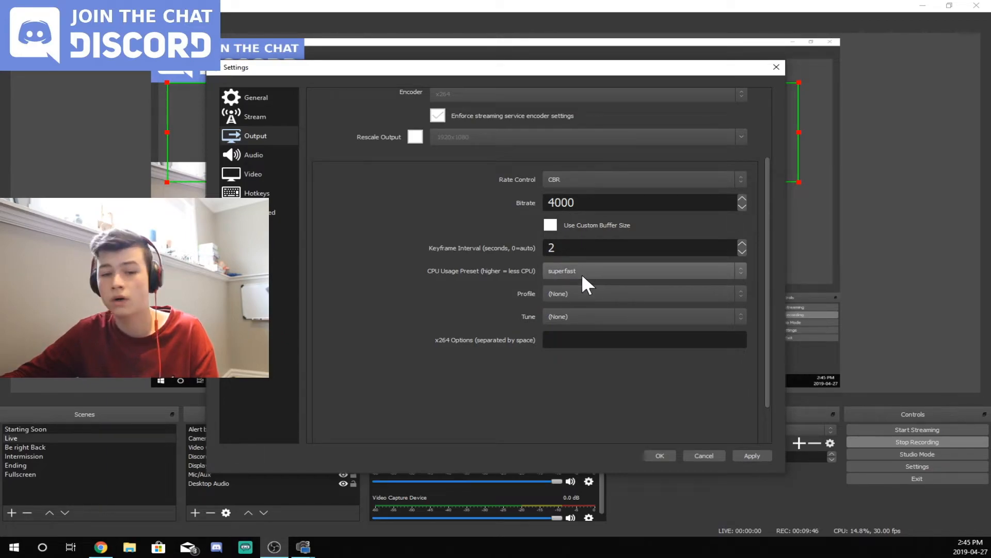
View the CPU Usage Preset options and switch to Chrome to check the recommended 1080p 60fps bitrate in the Broadcasting Guidelines
left_click(583, 273)
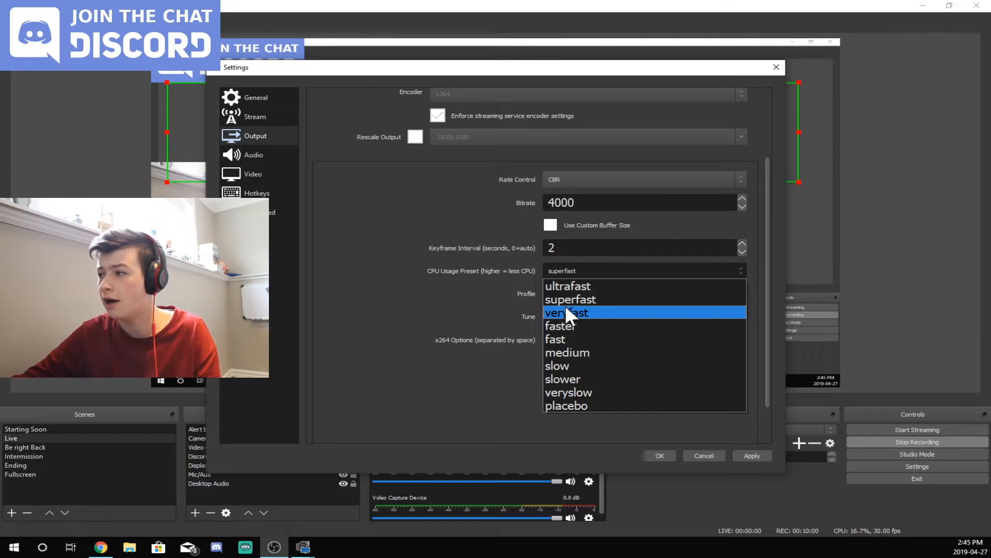
left_click(107, 545)
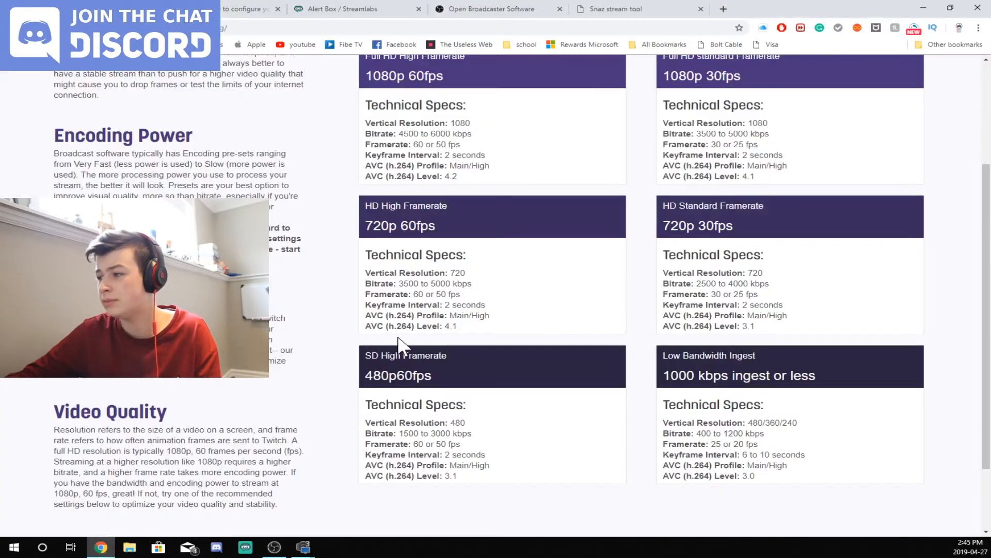
scroll(355, 253, "up", 2)
left_click_drag(398, 240, 472, 239)
left_click(472, 240)
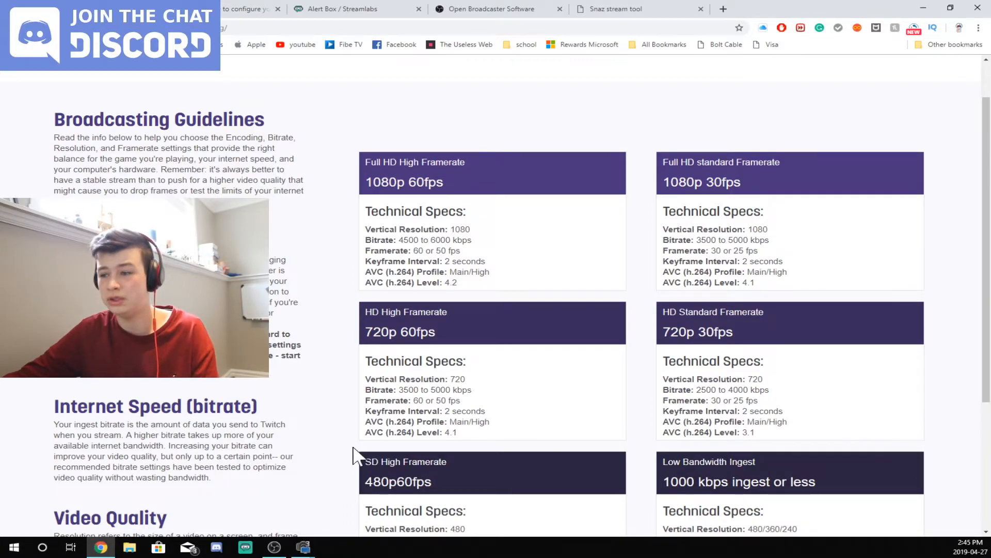
Switch back to OBS and review the streaming Bitrate and the CPU Usage Preset options in the Output settings
left_click(281, 548)
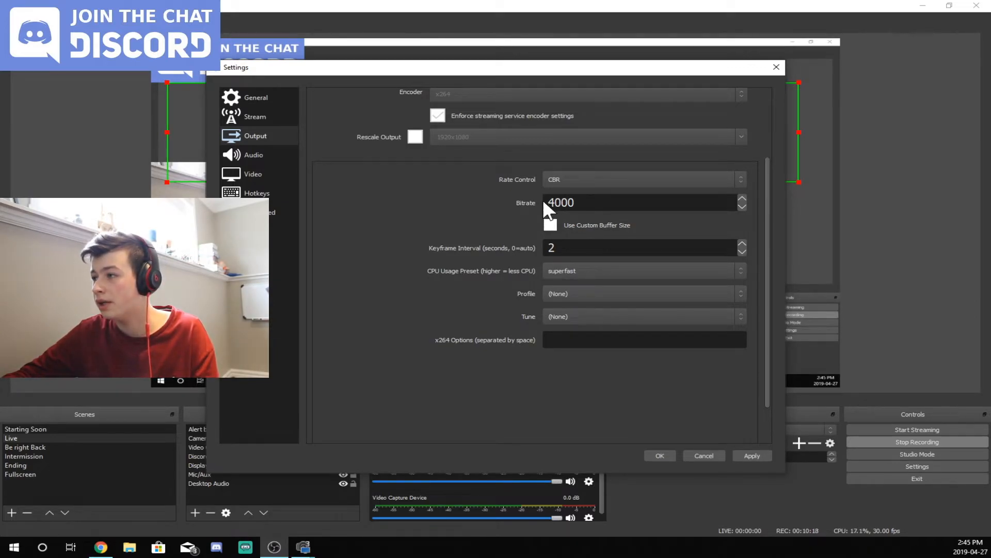
left_click_drag(547, 203, 576, 203)
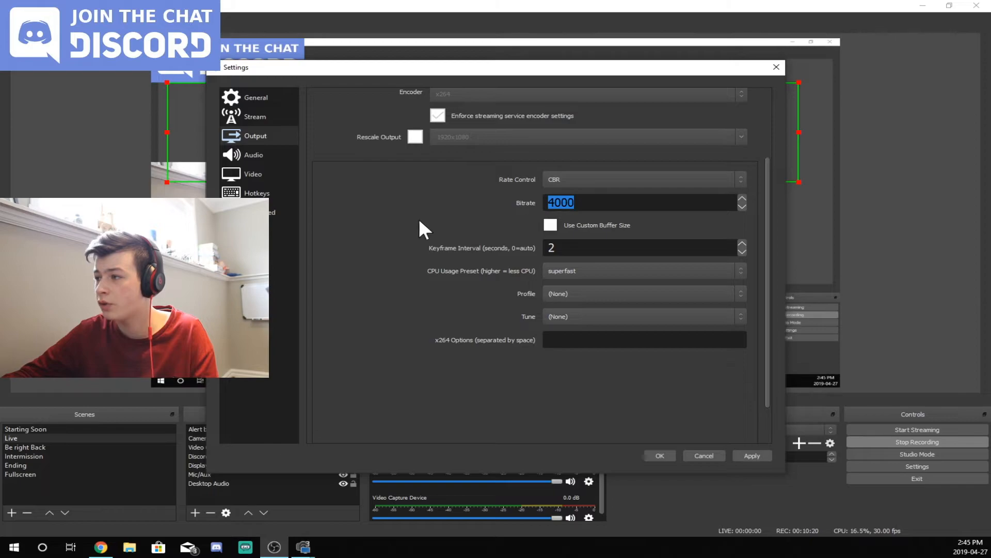
left_click(387, 216)
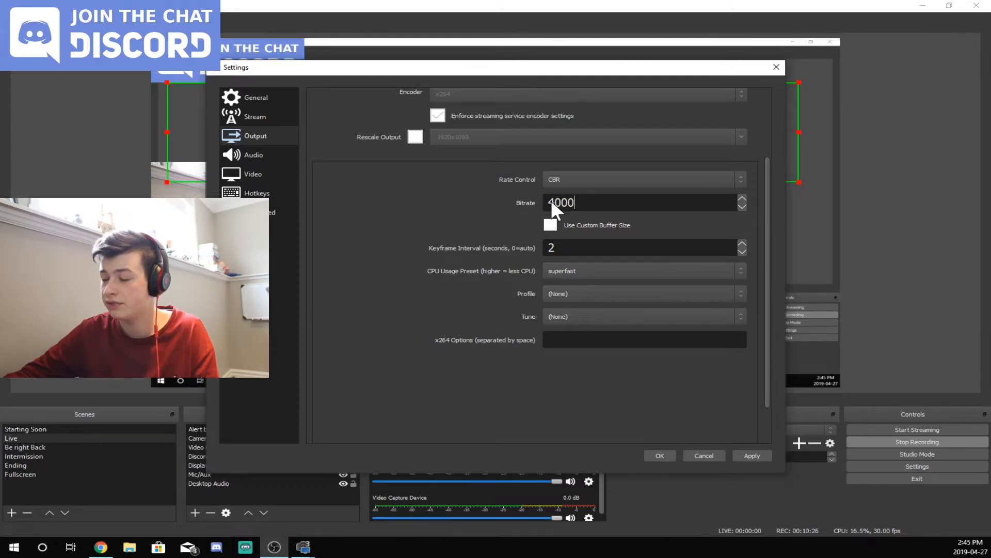
left_click(556, 271)
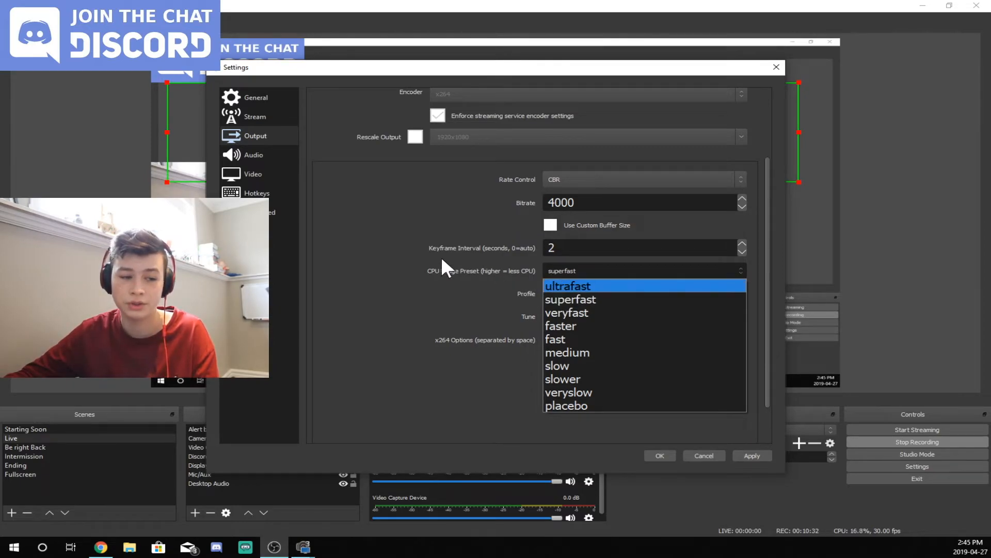
left_click(454, 218)
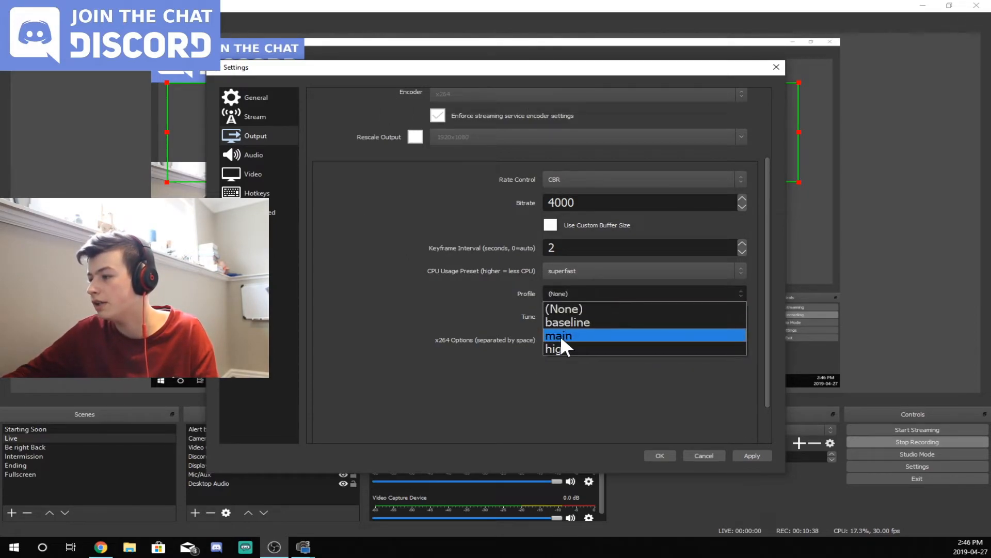
Set the streaming encoder's Profile to main, apply the settings and move the Chat window aside
left_click(561, 337)
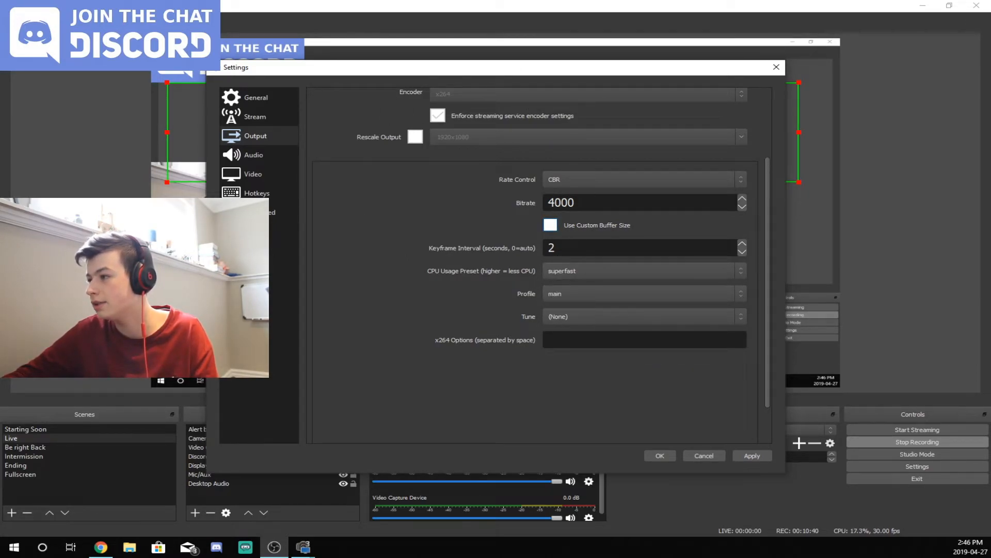
left_click(756, 455)
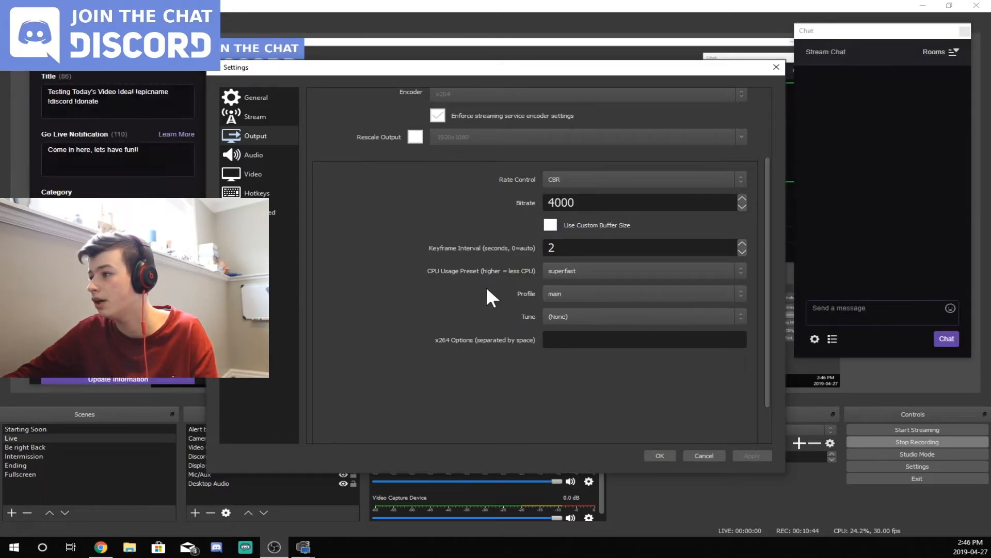
left_click_drag(821, 32, 844, 19)
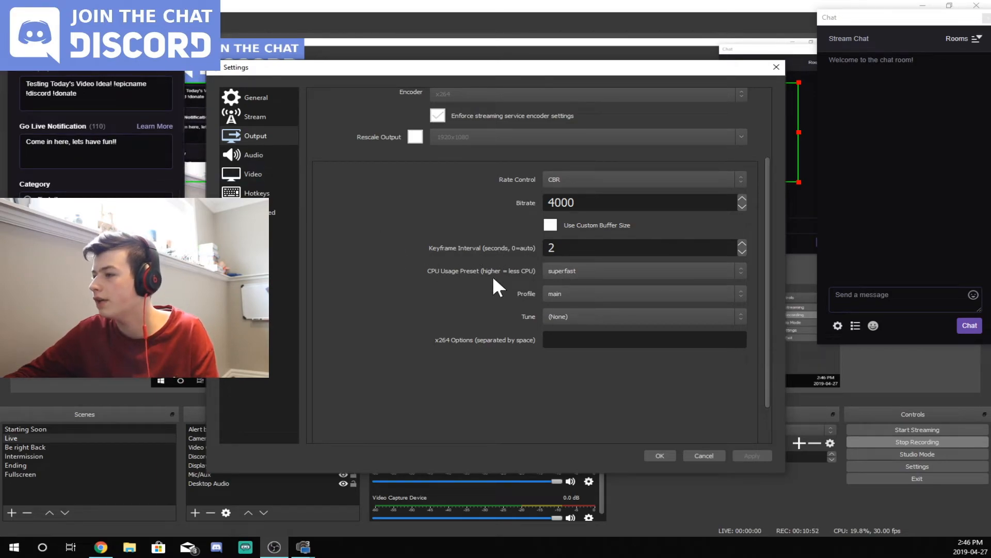
In the Audio settings, choose Stereo for Channels and Headphones (Cirrus Logic CS8409 (AB 54)) as the Desktop Audio Device
left_click(258, 155)
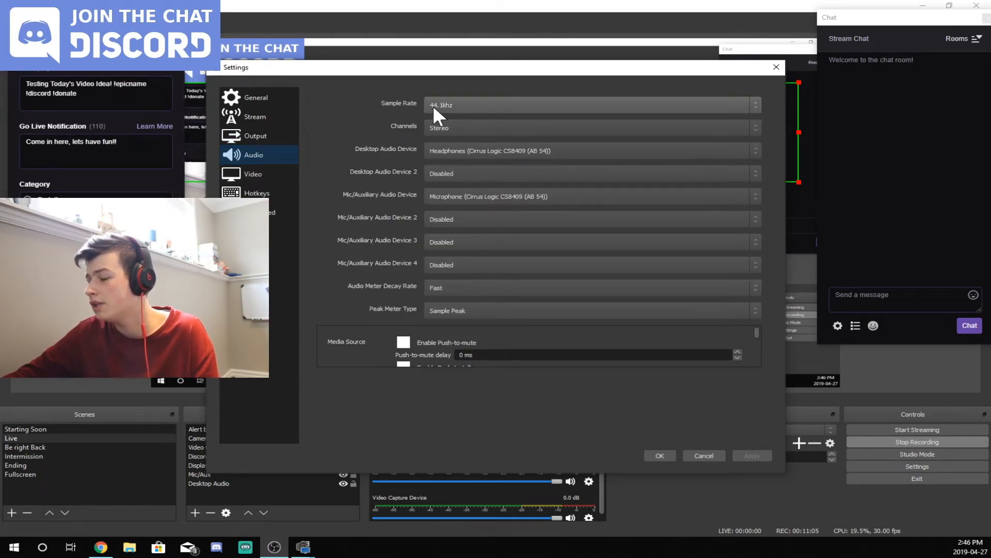
left_click(436, 128)
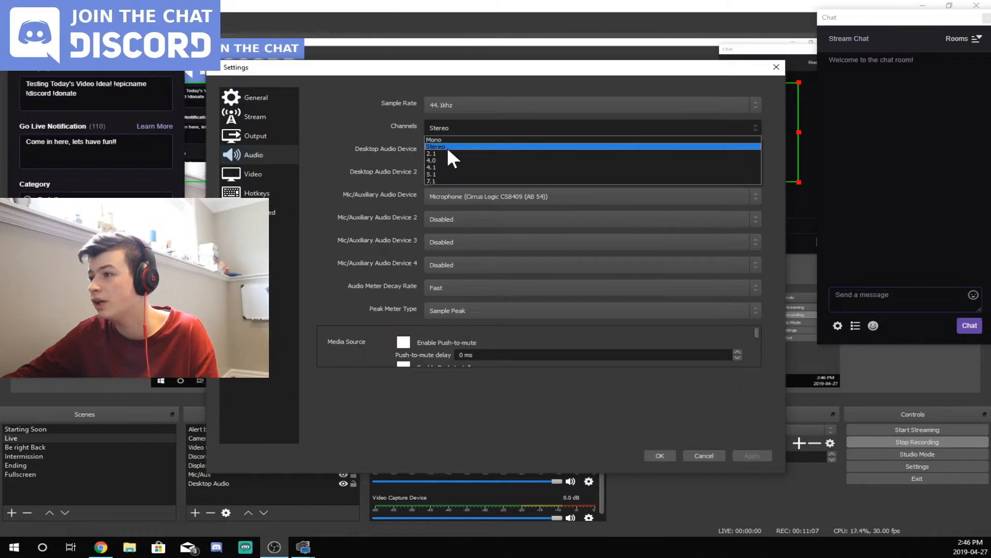
left_click(442, 146)
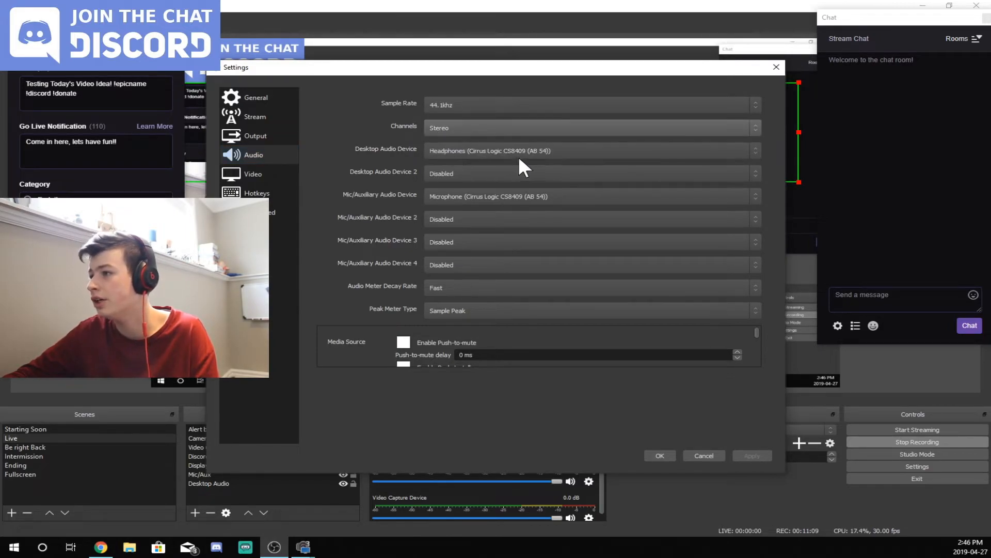
left_click(461, 153)
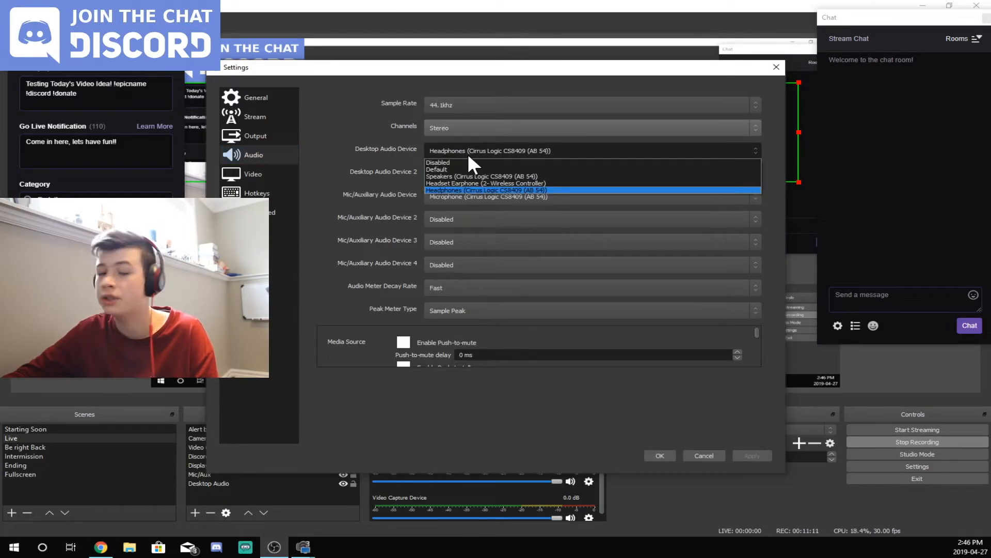
left_click(467, 189)
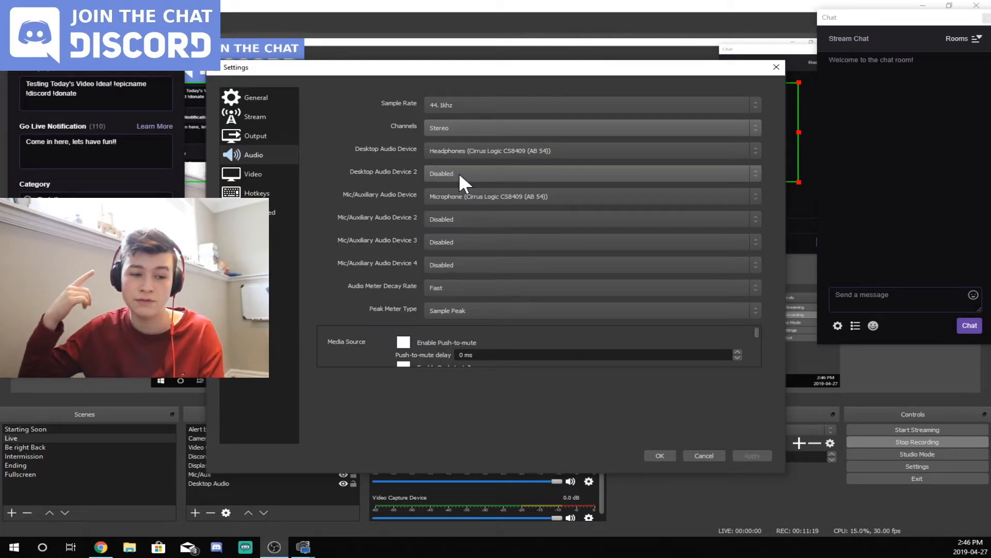
Keep Desktop Audio Device 2 set to Disabled and view the choices for Mic/Auxiliary Audio Device and Mic/Auxiliary Audio Device 2
left_click(459, 173)
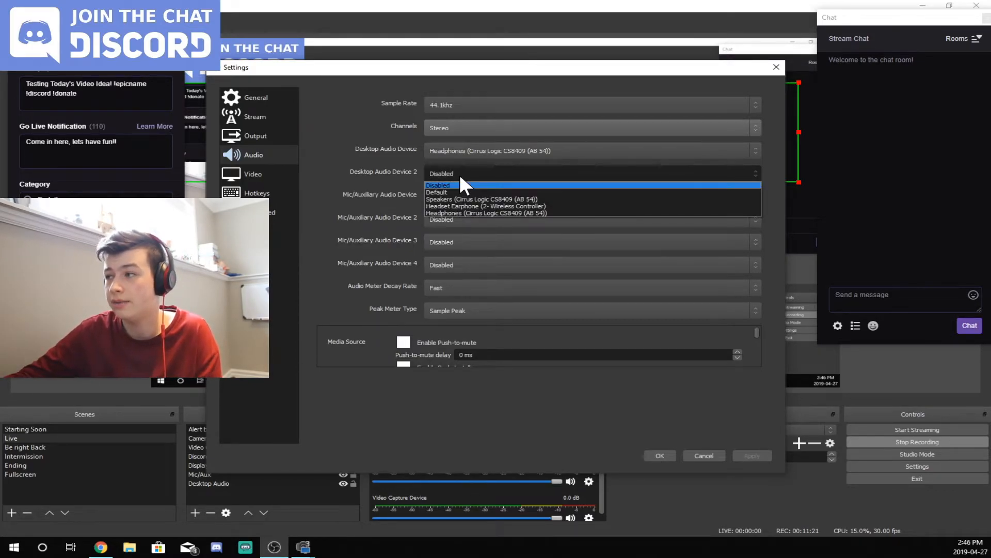
left_click(462, 184)
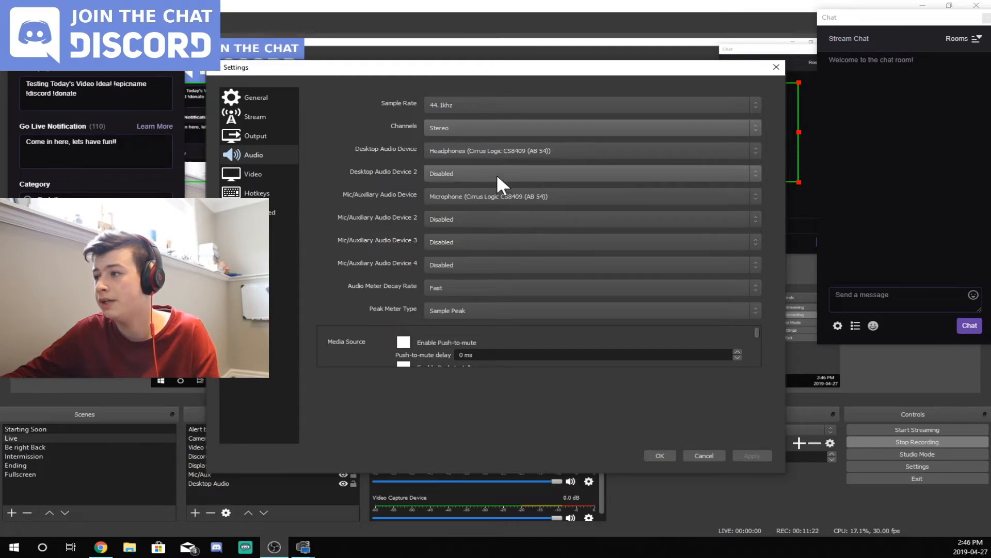
left_click(445, 198)
left_click(369, 203)
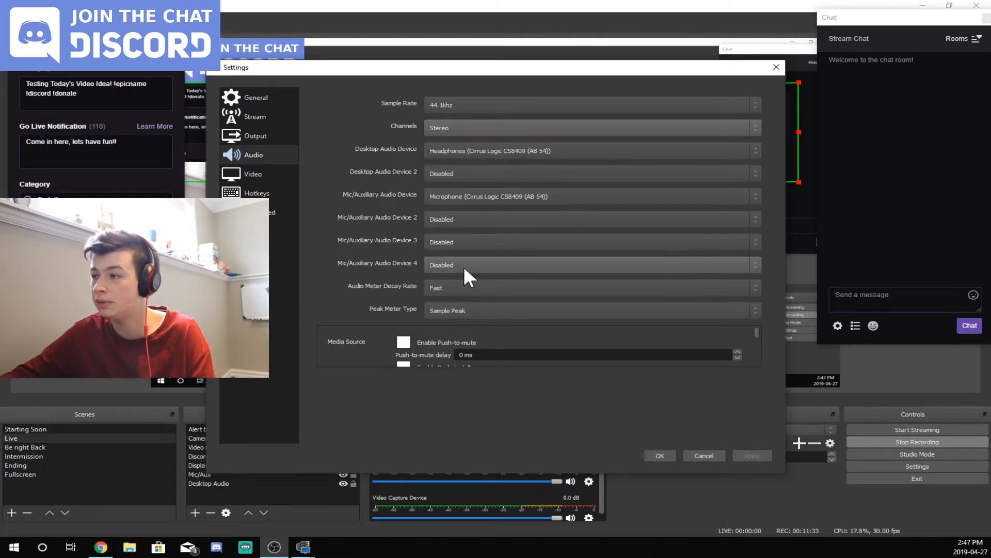
left_click(470, 219)
left_click(387, 217)
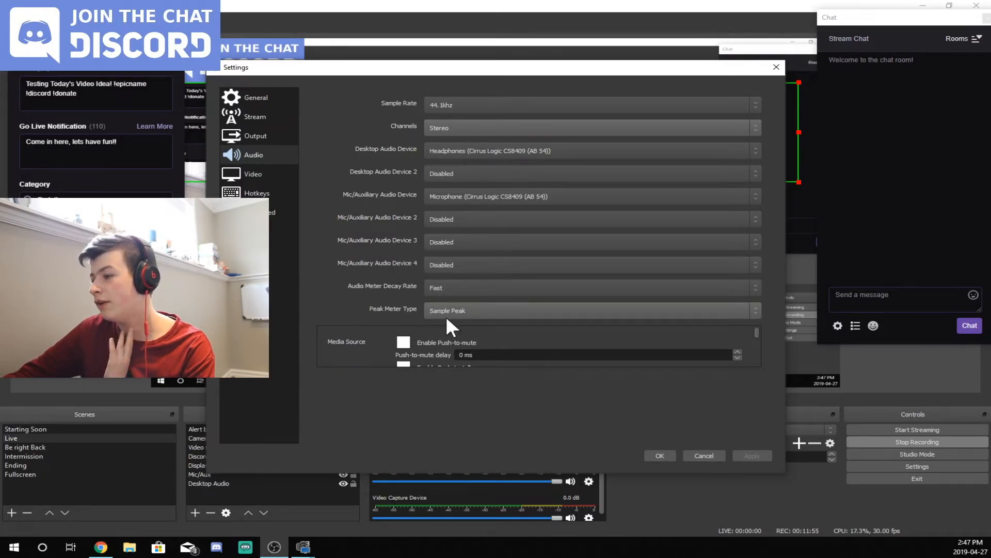
Look through the push-to-mute and push-to-talk options of the audio sources, including Media Source and Mic/Aux
scroll(339, 335, "down", 3)
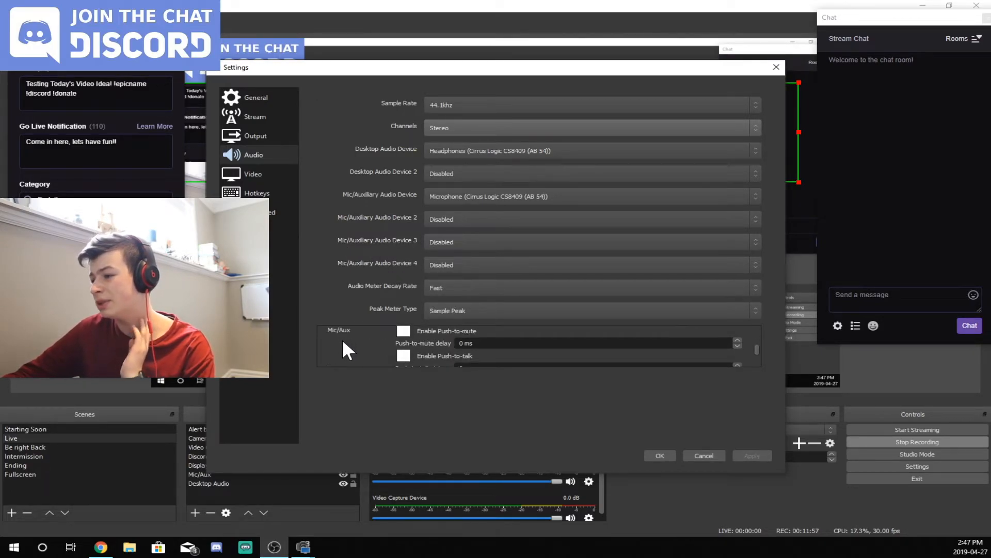
scroll(352, 344, "up", 2)
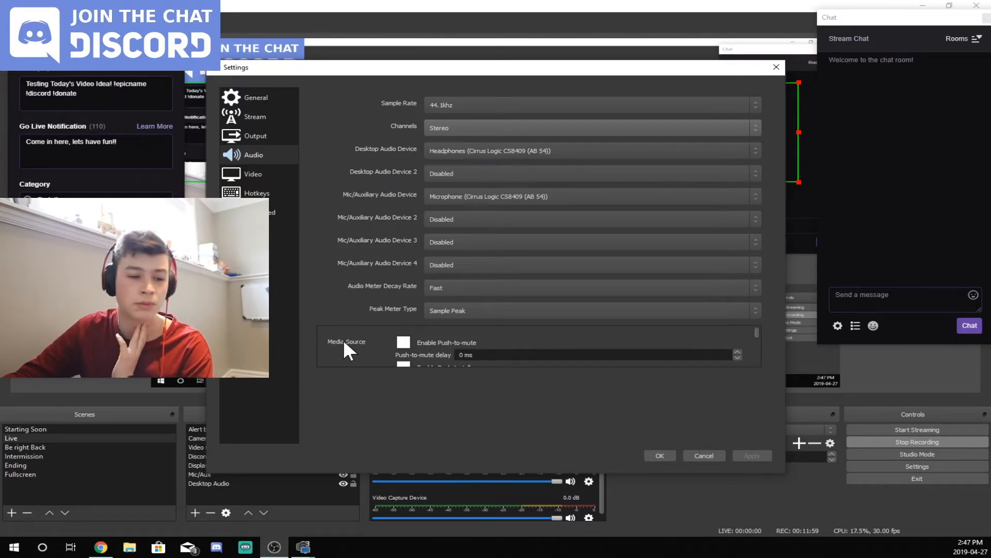
scroll(345, 338, "down", 3)
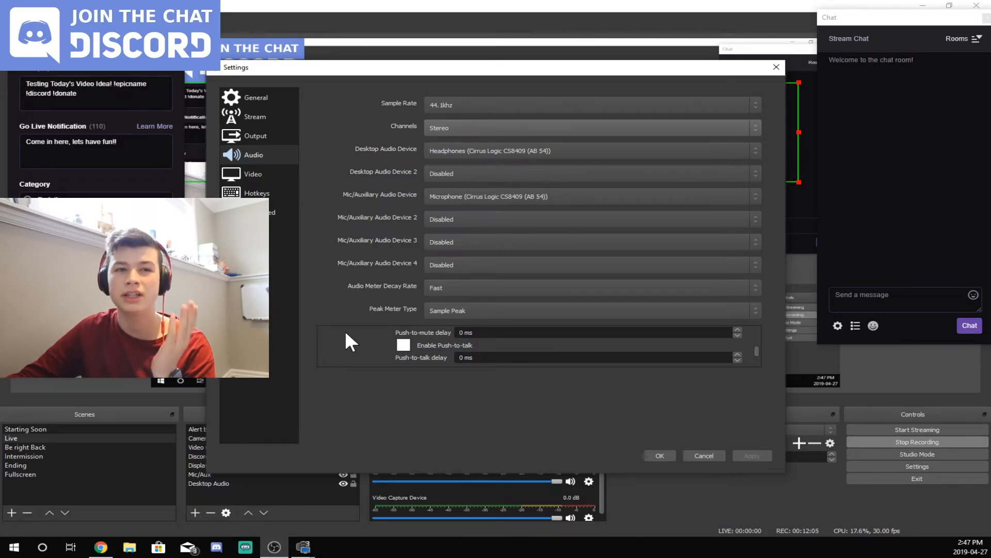
scroll(345, 330, "up", 3)
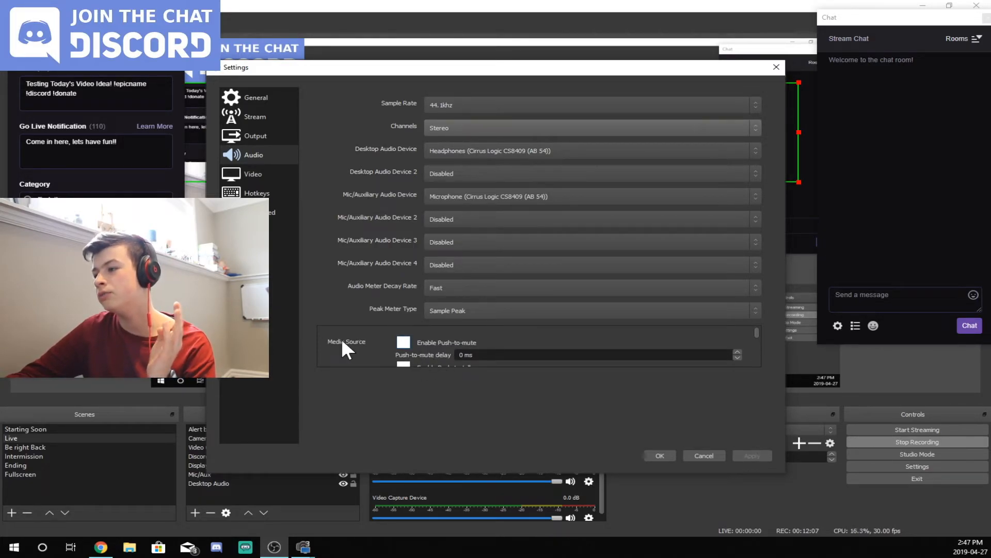
scroll(352, 337, "down", 3)
scroll(376, 356, "up", 3)
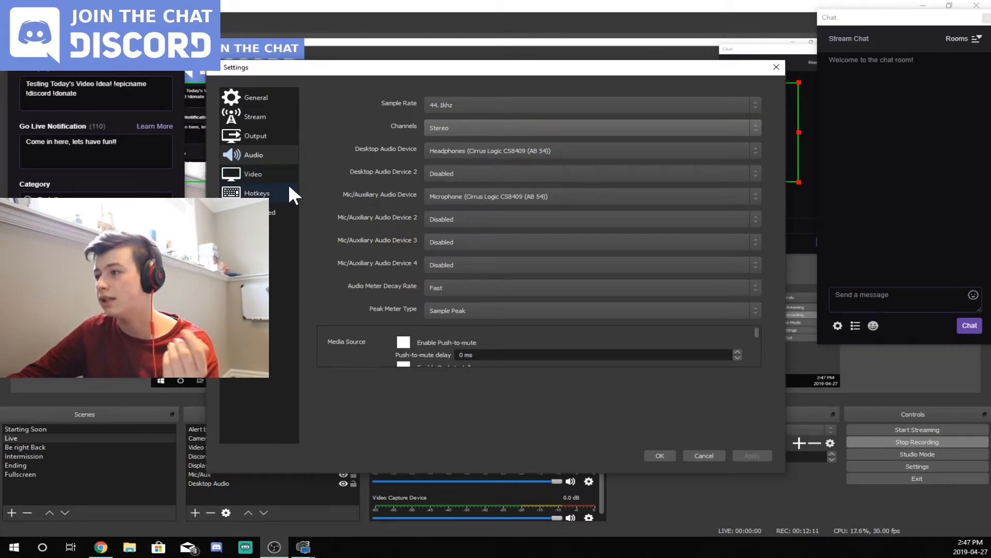
View the resolution and FPS options in the Video settings and the streaming and scene entries in the Hotkeys settings
left_click(277, 174)
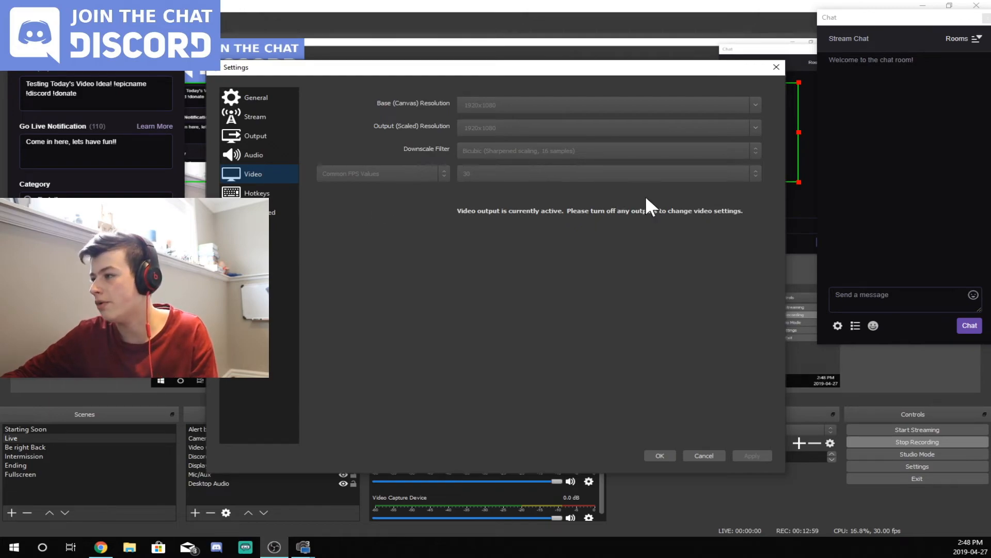
left_click(258, 194)
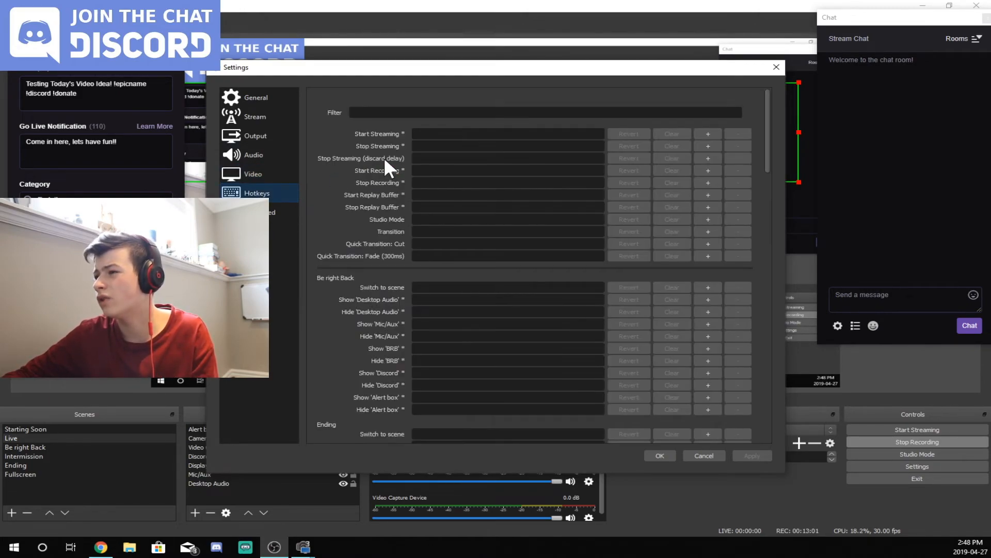
scroll(372, 147, "down", 8)
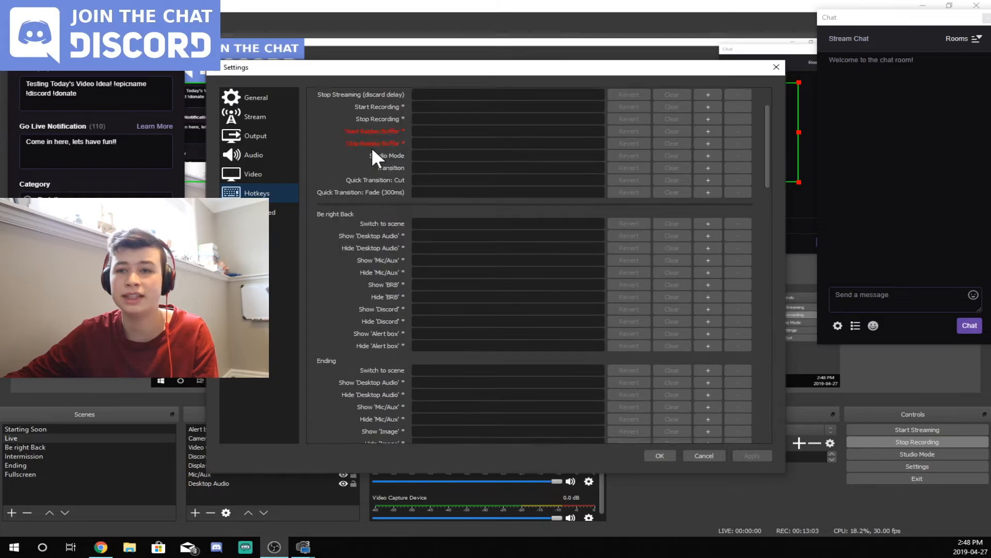
scroll(370, 147, "up", 4)
scroll(370, 147, "up", 1)
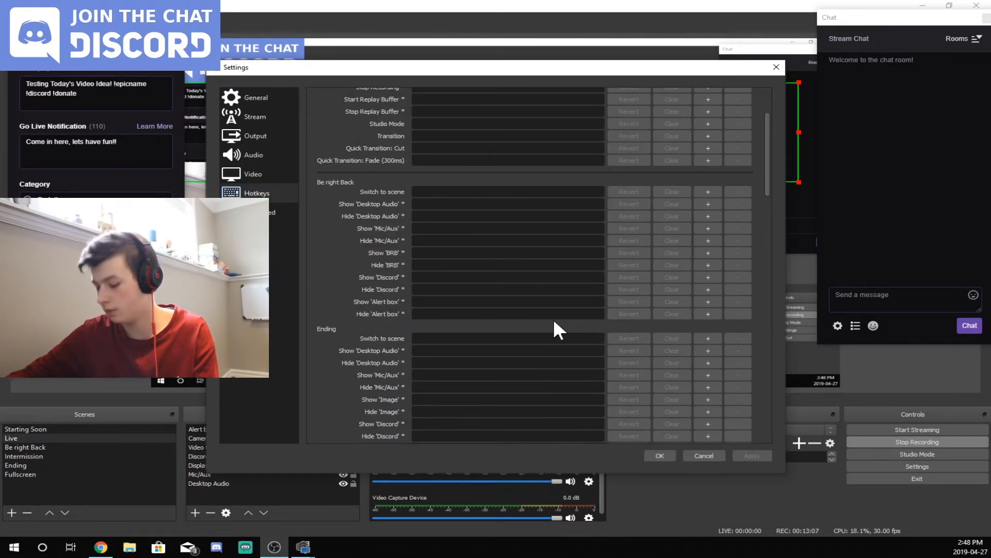
Try 0 as the hotkey for switching to the Be right Back scene, clear it and look through the remaining hotkeys
key("0")
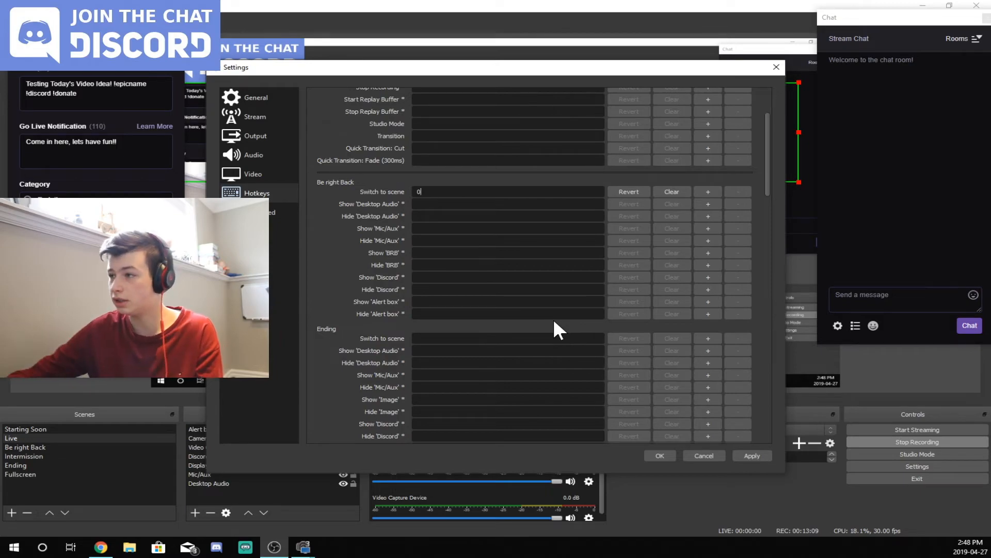
left_click(671, 192)
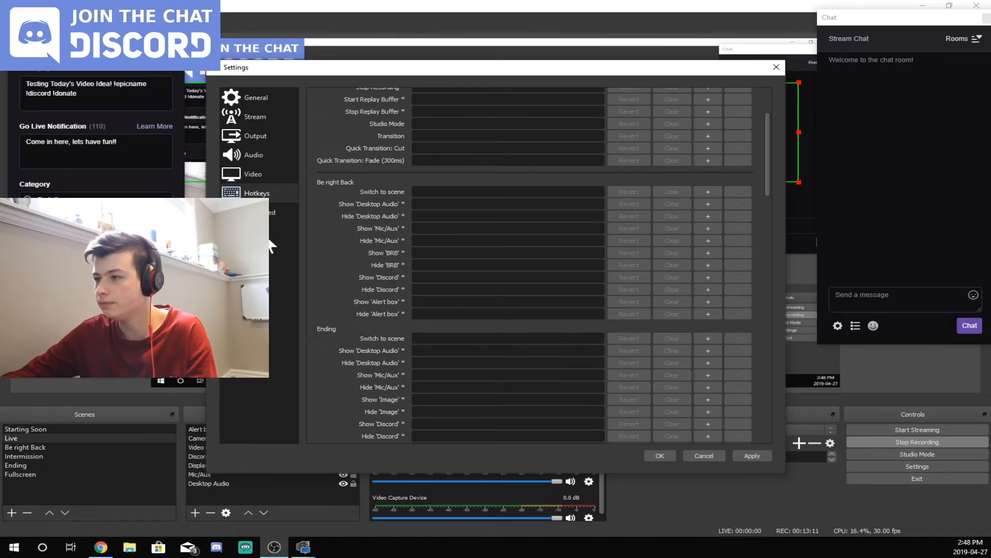
scroll(355, 228, "down", 15)
scroll(361, 398, "down", 3)
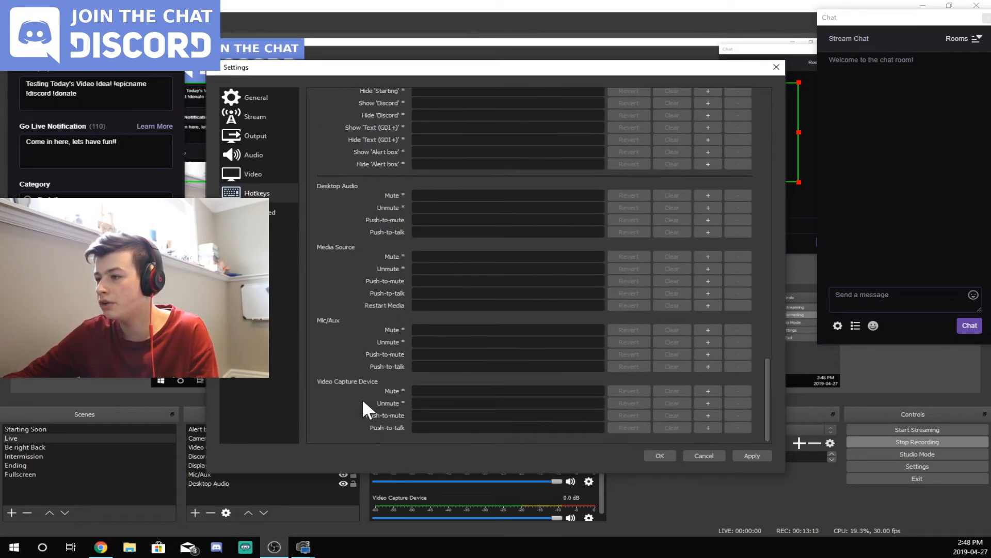
scroll(348, 268, "up", 20)
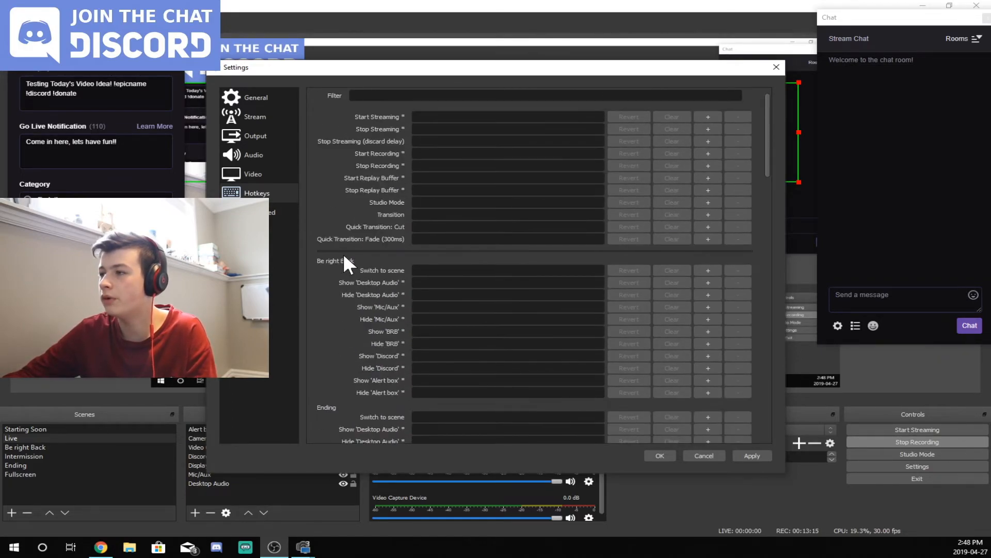
Review the Advanced settings, including process priority, Windows audio ducking, recording, stream delay and automatic reconnect options
left_click(264, 213)
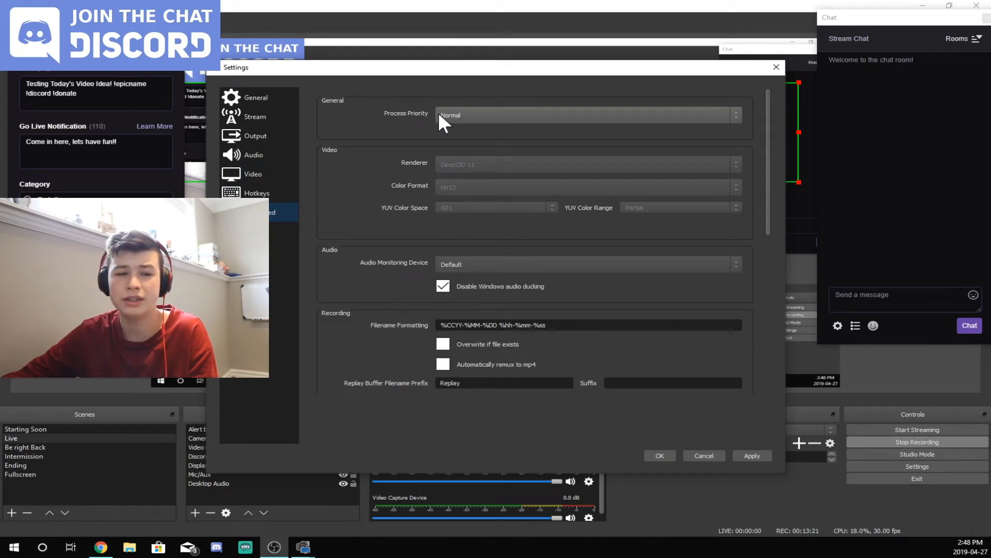
scroll(385, 129, "down", 2)
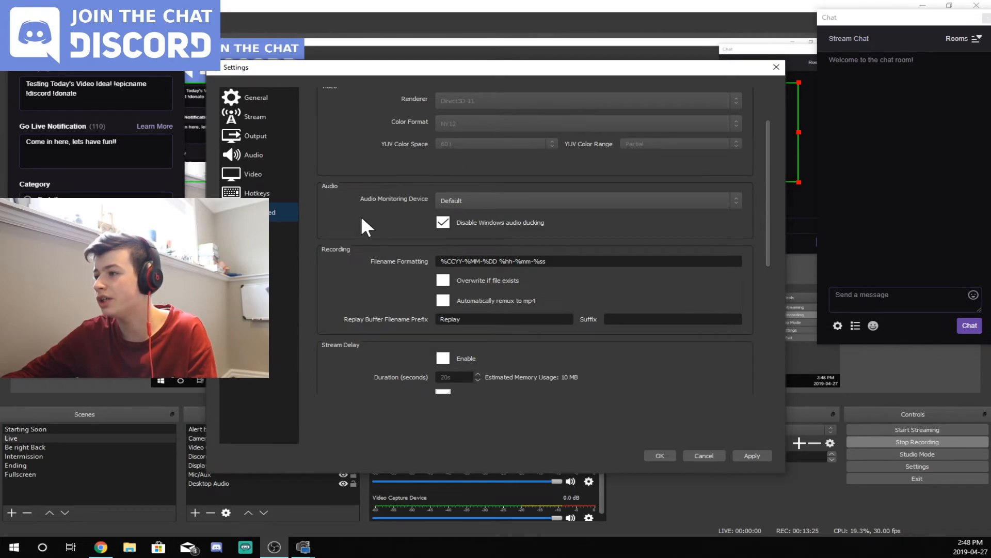
scroll(361, 215, "down", 1)
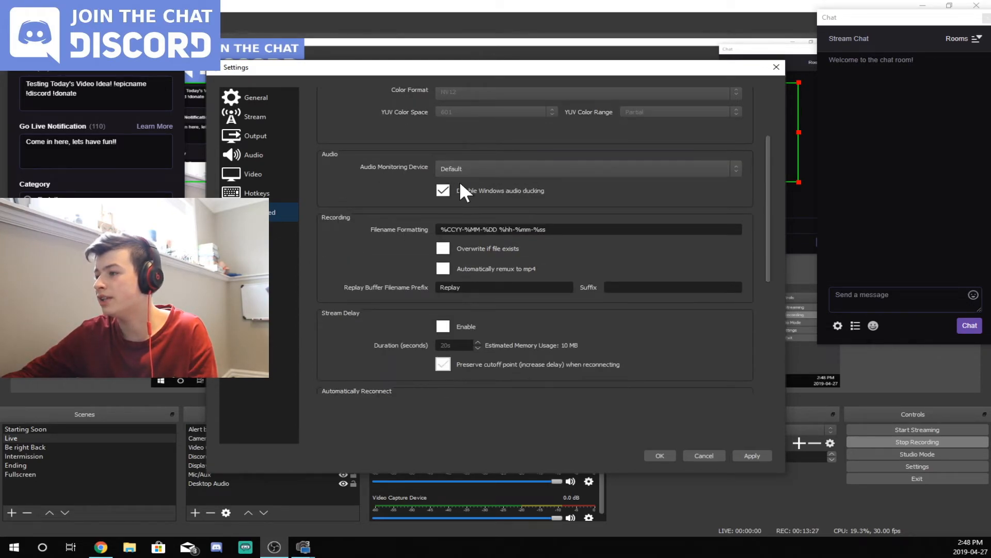
left_click(449, 188)
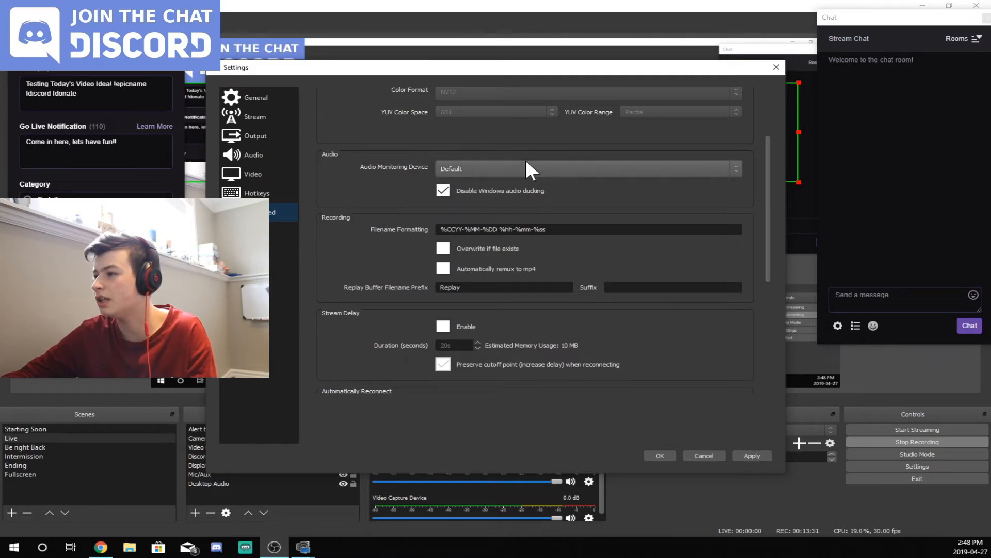
scroll(379, 202, "down", 5)
scroll(380, 201, "up", 3)
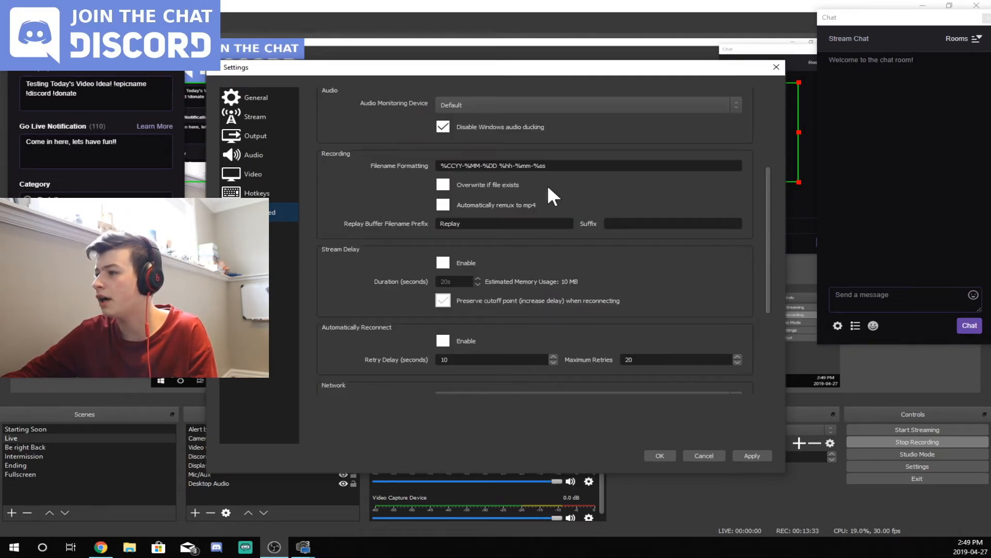
Review the remaining Advanced settings for stream delay, reconnecting, network, sources and hotkeys, and close the settings with OK
scroll(393, 215, "down", 3)
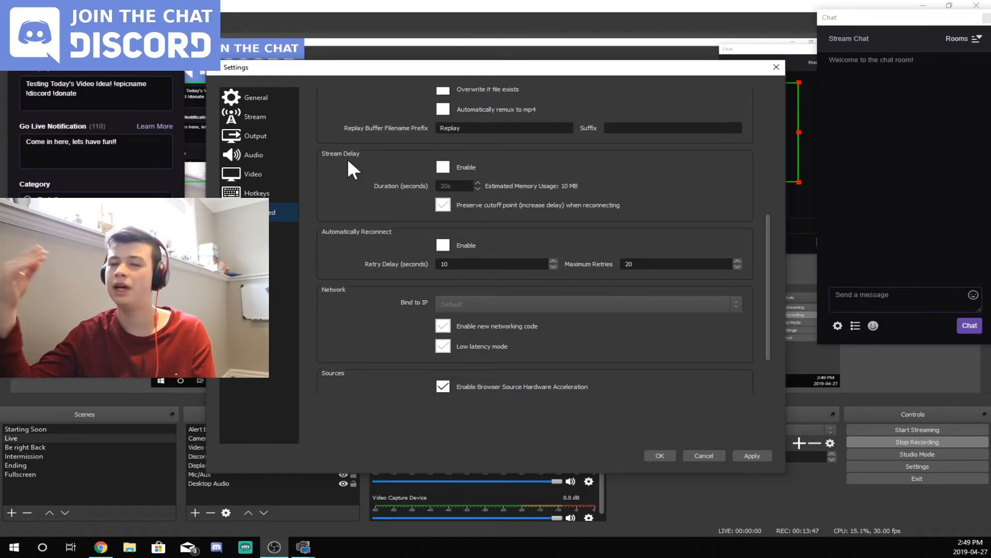
scroll(348, 237, "down", 2)
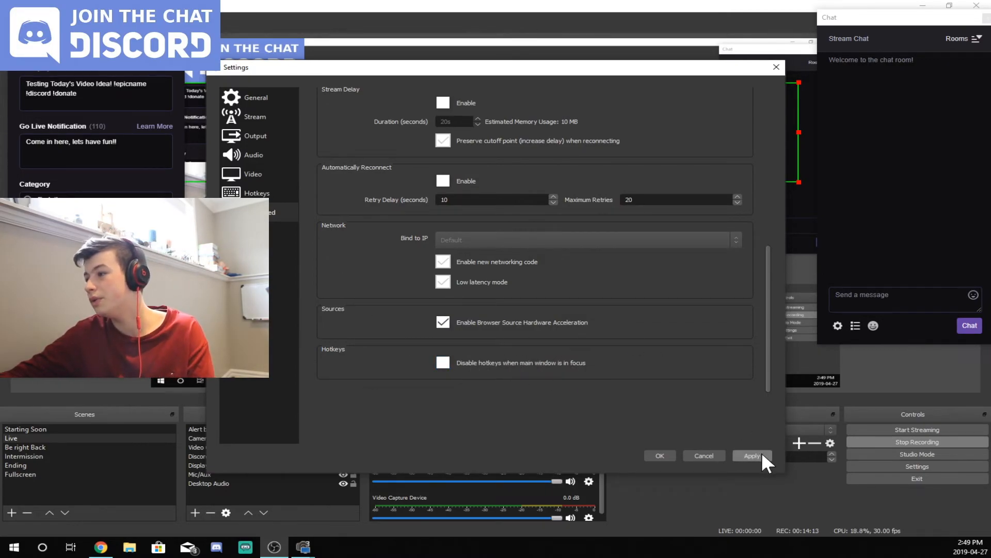
left_click(660, 455)
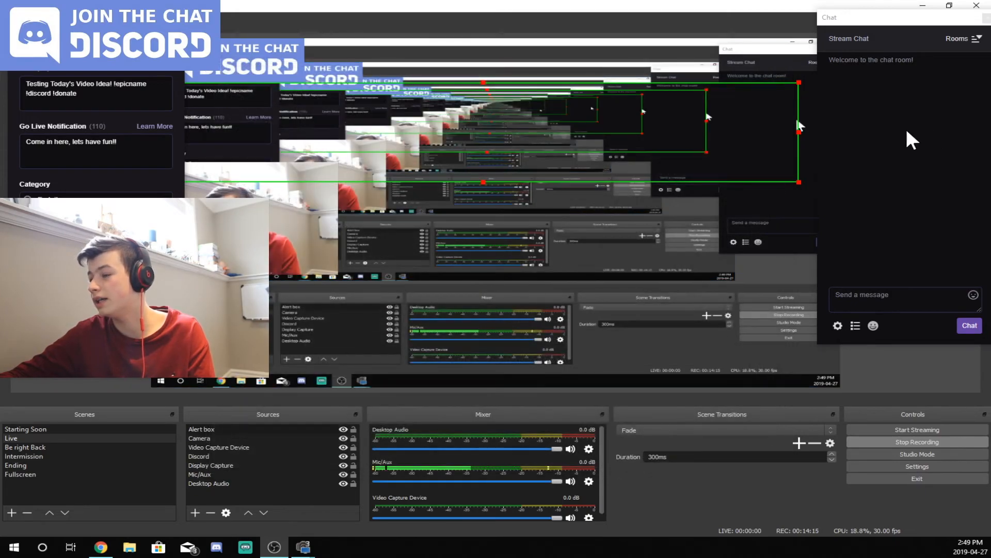
Dock the Stream Information panel along the left side of the preview and the Chat panel along its right side
left_click_drag(100, 23, 40, 88)
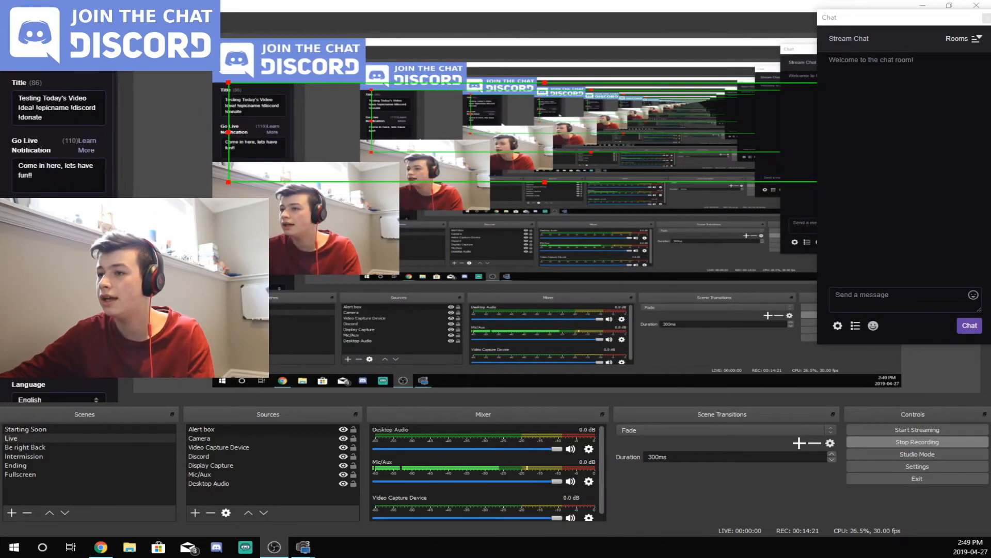
left_click_drag(847, 17, 807, 53)
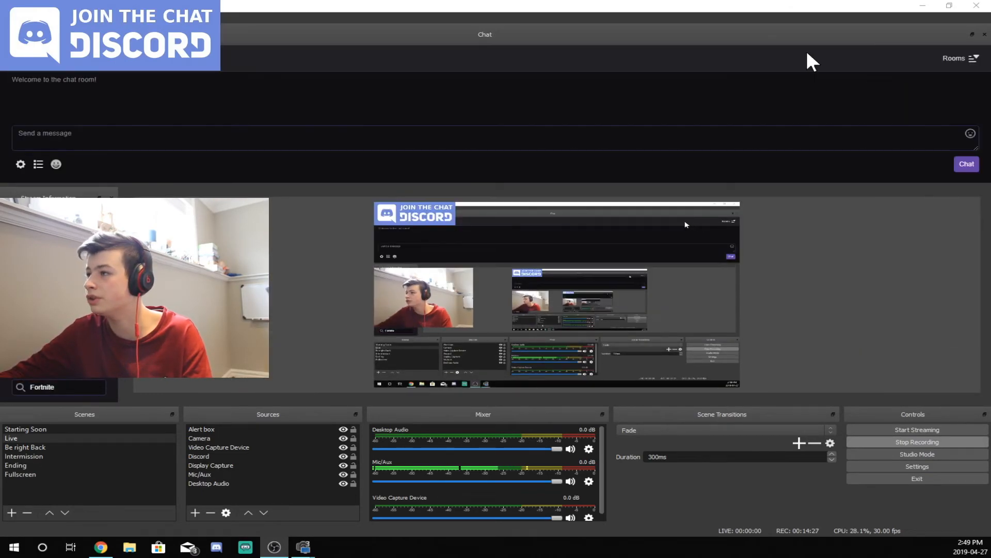
double_click(561, 25)
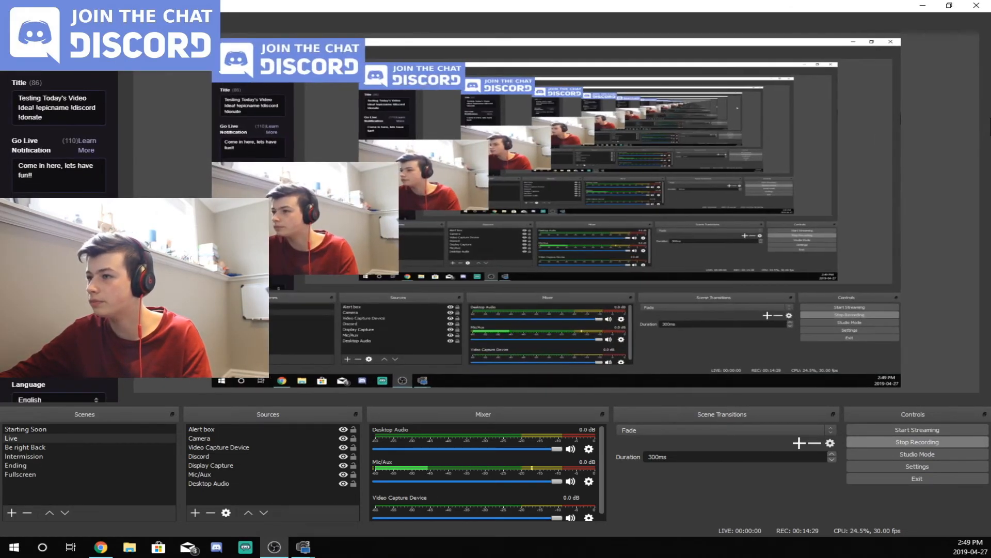
left_click_drag(990, 127, 974, 156)
Show the Twitch Activity Feed panel and dock it directly below the Stream Information panel
left_click(51, 17)
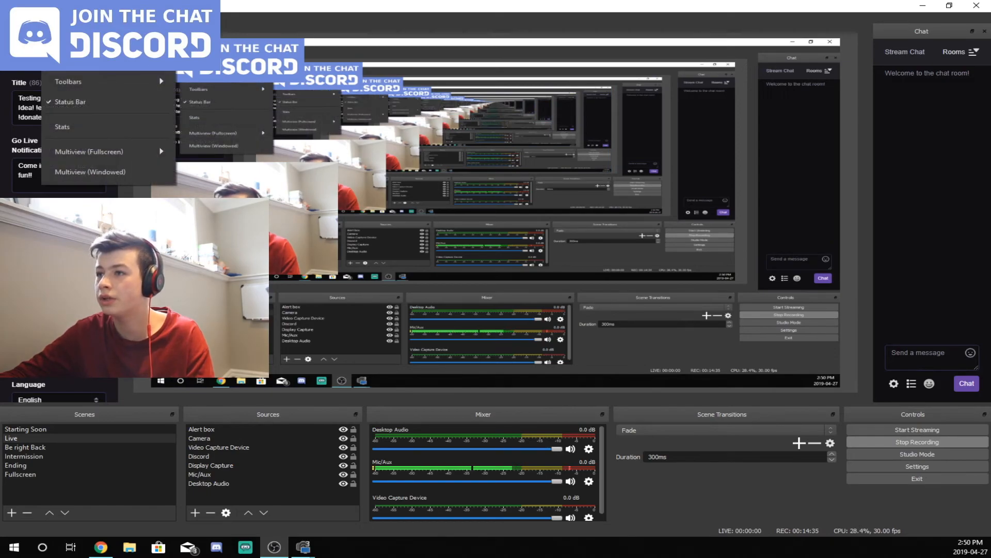
mouse_move(130, 62)
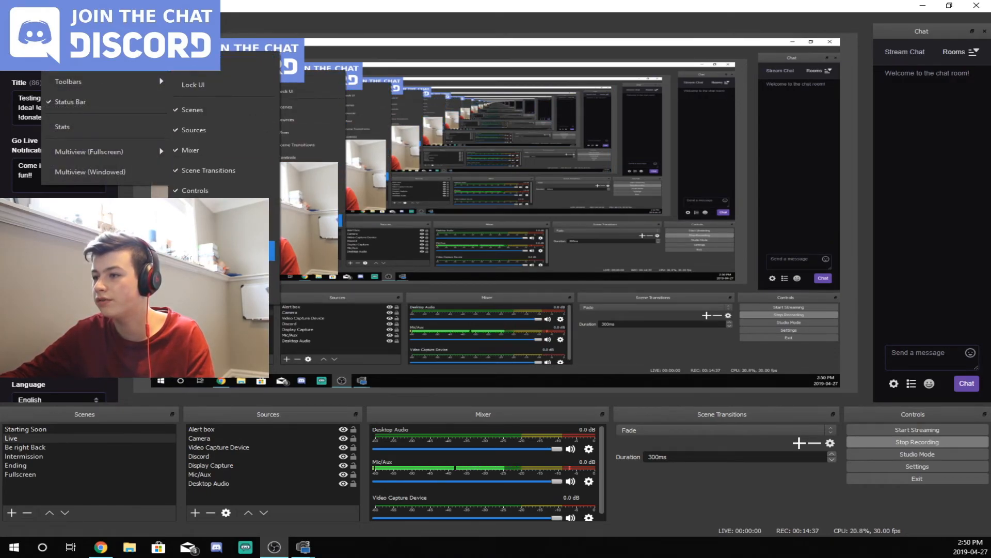
left_click(227, 291)
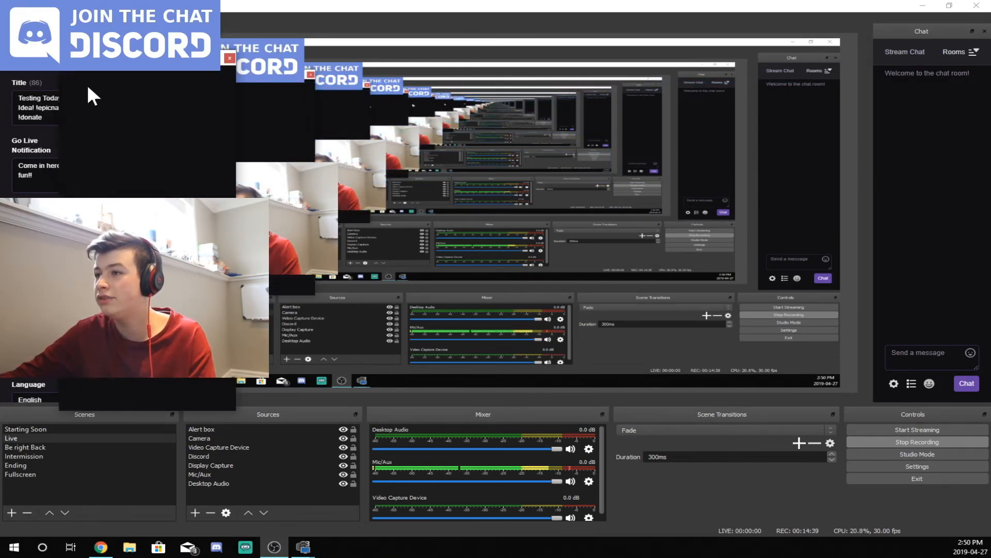
left_click_drag(98, 55, 46, 305)
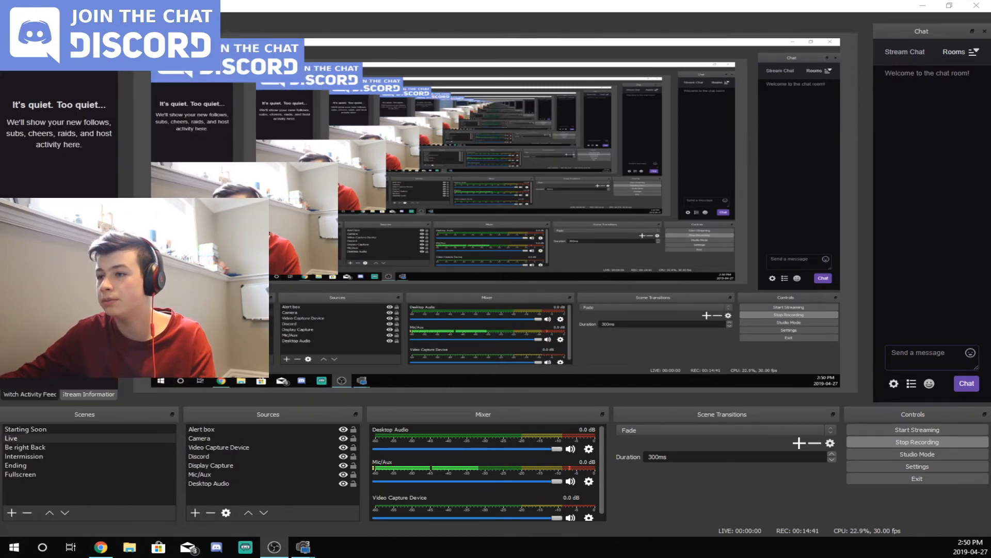
left_click_drag(85, 32, 85, 284)
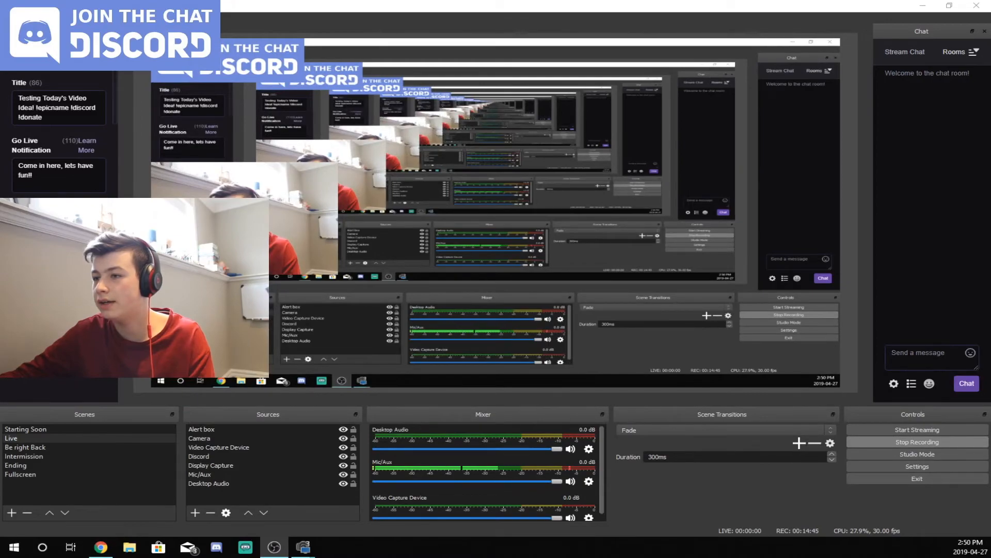
left_click_drag(85, 284, 85, 284)
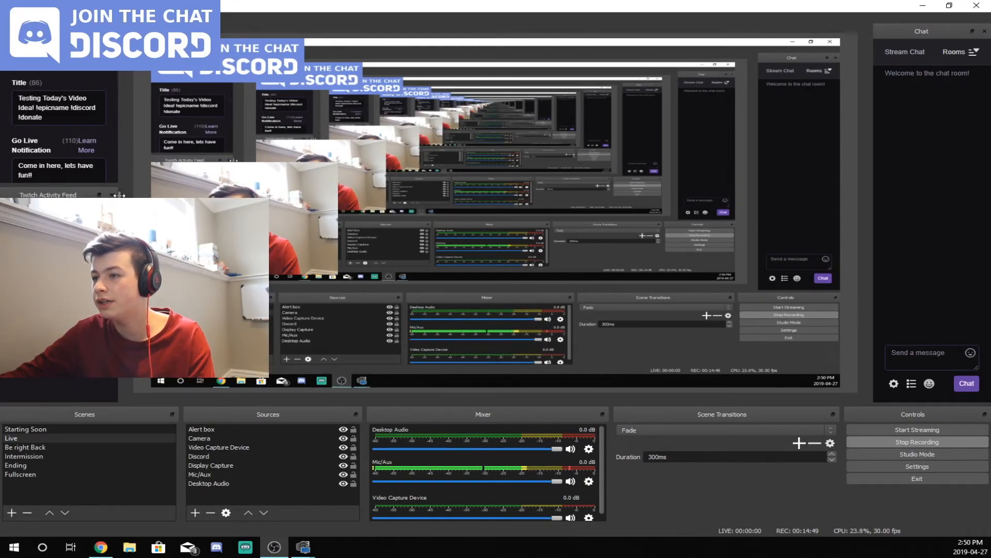
Widen the docked Stream Information and Twitch Activity Feed column and look through the stream information fields
left_click_drag(119, 195, 227, 194)
scroll(95, 77, "down", 4)
scroll(88, 115, "up", 4)
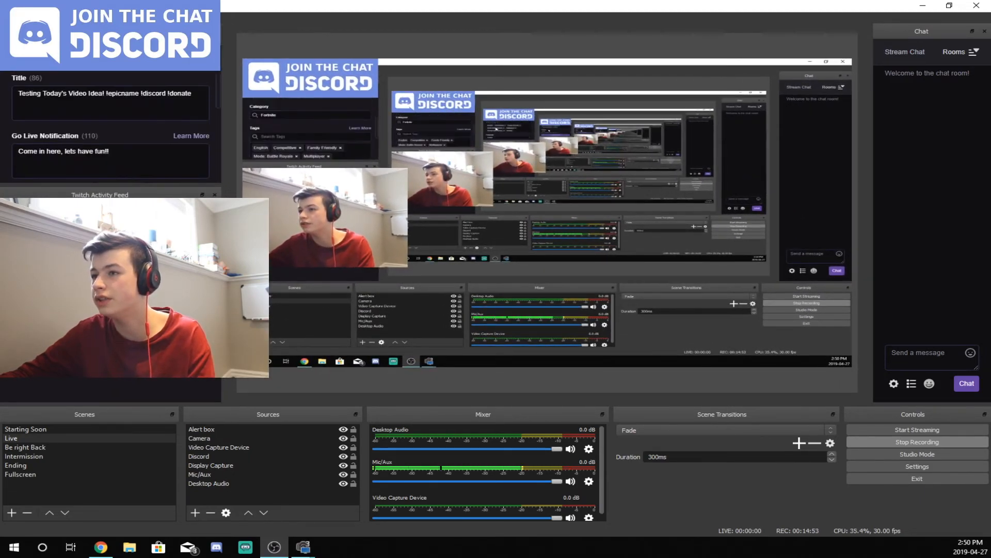
scroll(110, 129, "up", 1)
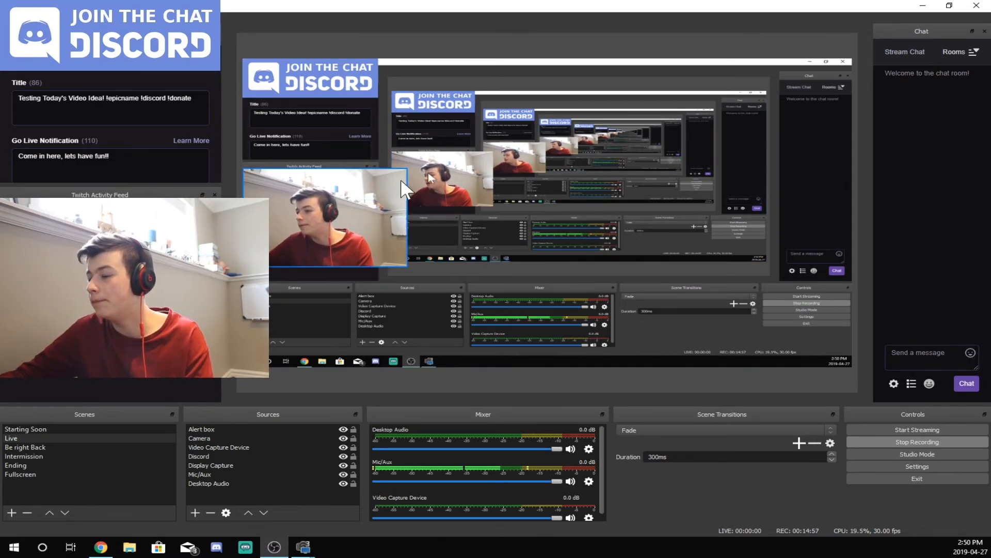
Undock the Chat panel into a floating window over the preview and enlarge it in width and height
left_click_drag(935, 33, 967, 74)
left_click_drag(936, 37, 857, 54)
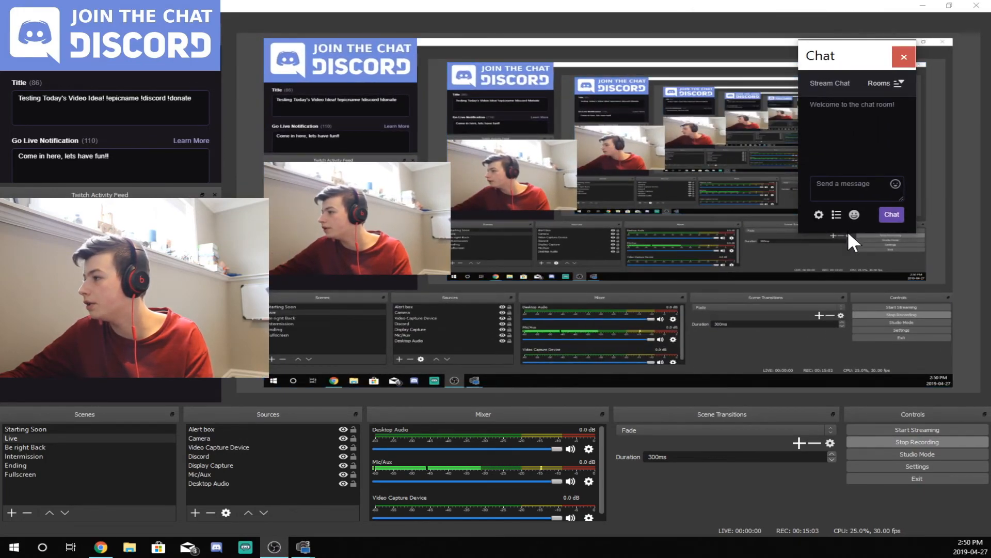
left_click_drag(849, 231, 852, 239)
left_click_drag(795, 200, 761, 193)
left_click_drag(837, 236, 845, 287)
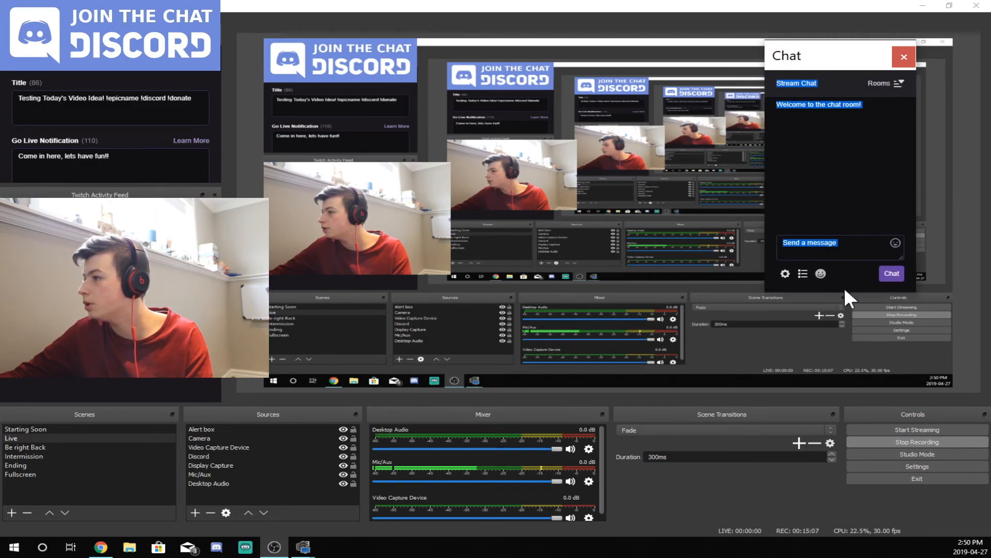
left_click(721, 314)
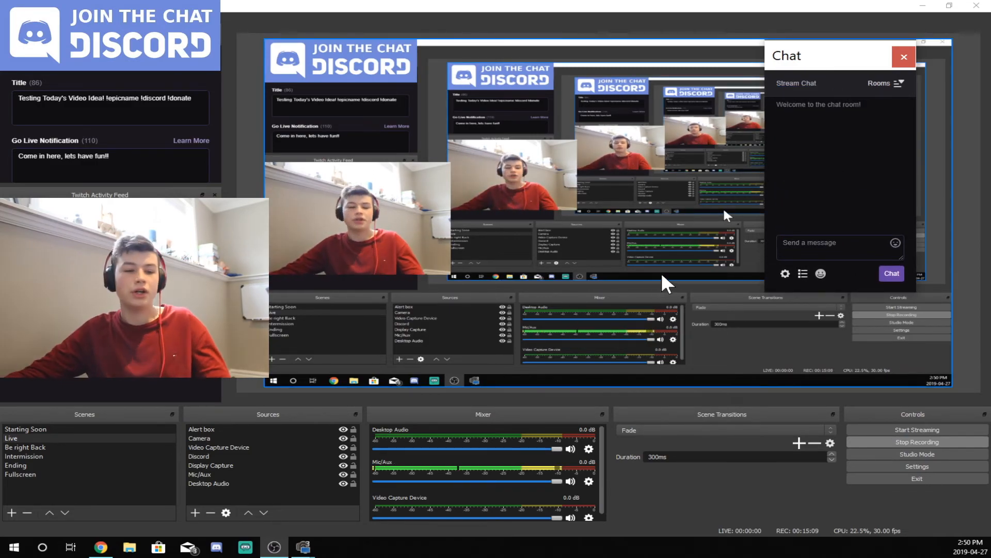